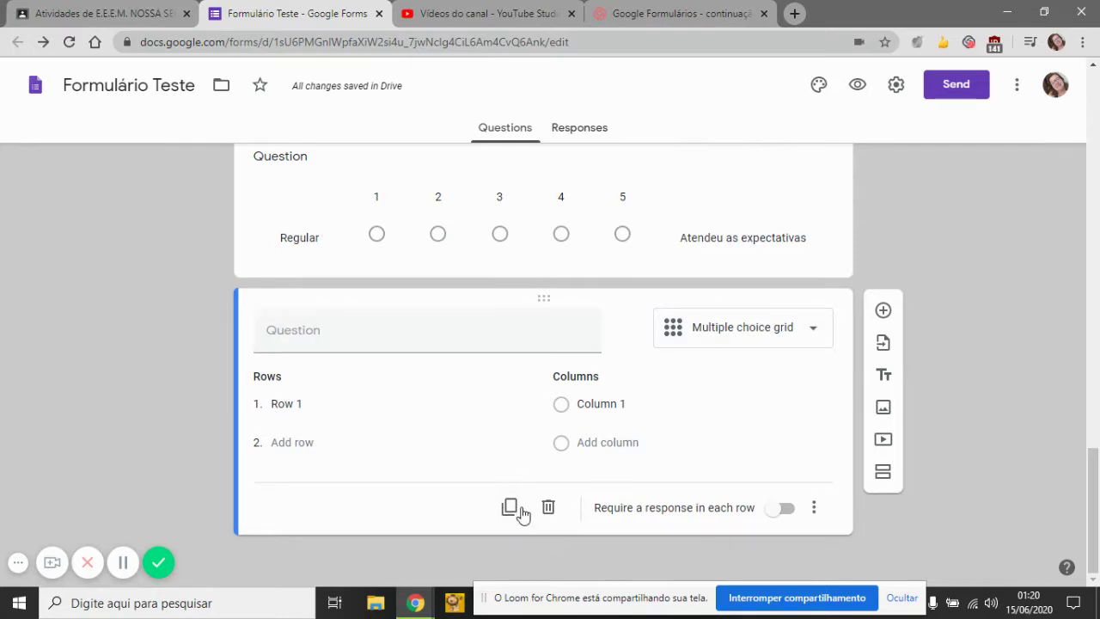
# - Change the untitled multiple choice grid question's type to File upload
pyautogui.click(776, 327)
pyautogui.click(776, 331)
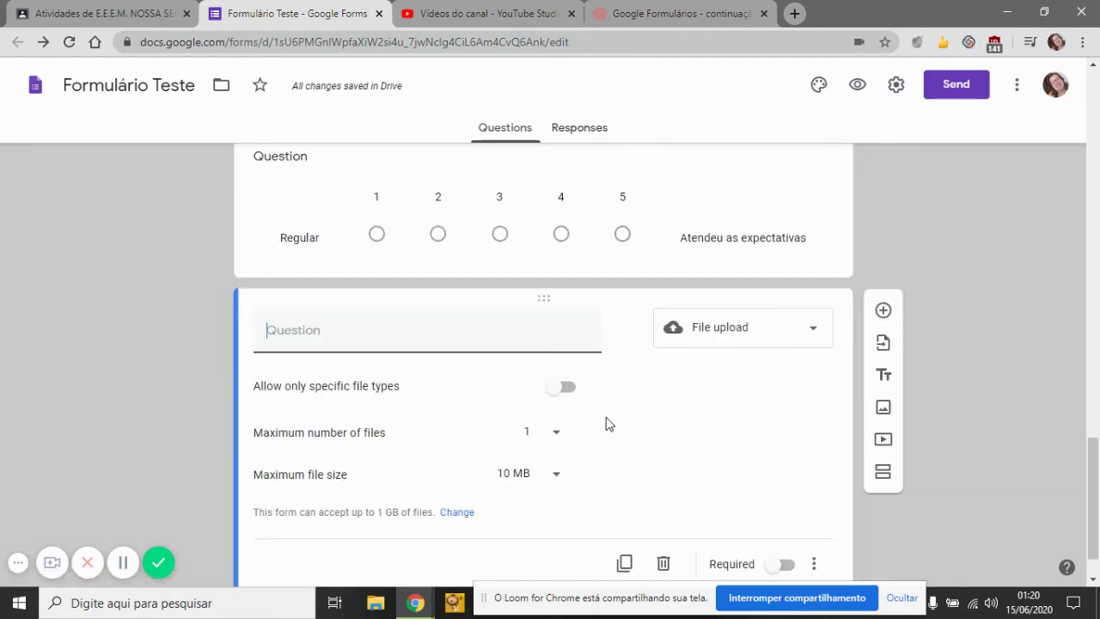
# - Choose the existing form "Possibilidade de questões" as the source for importing questions
pyautogui.click(884, 342)
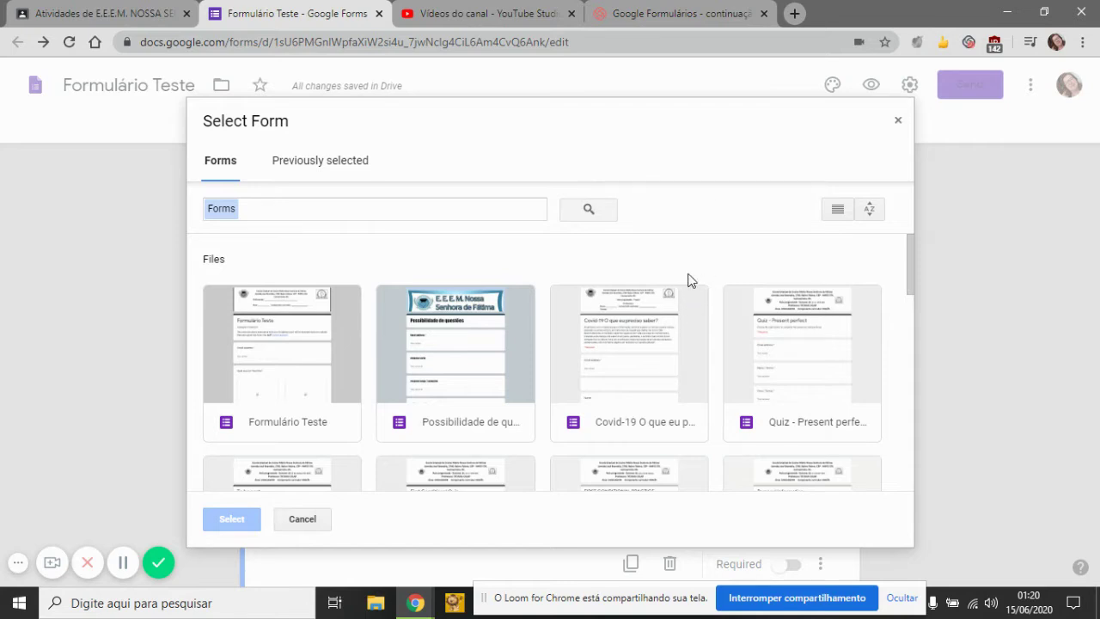
pyautogui.scroll(-7, 602, 378)
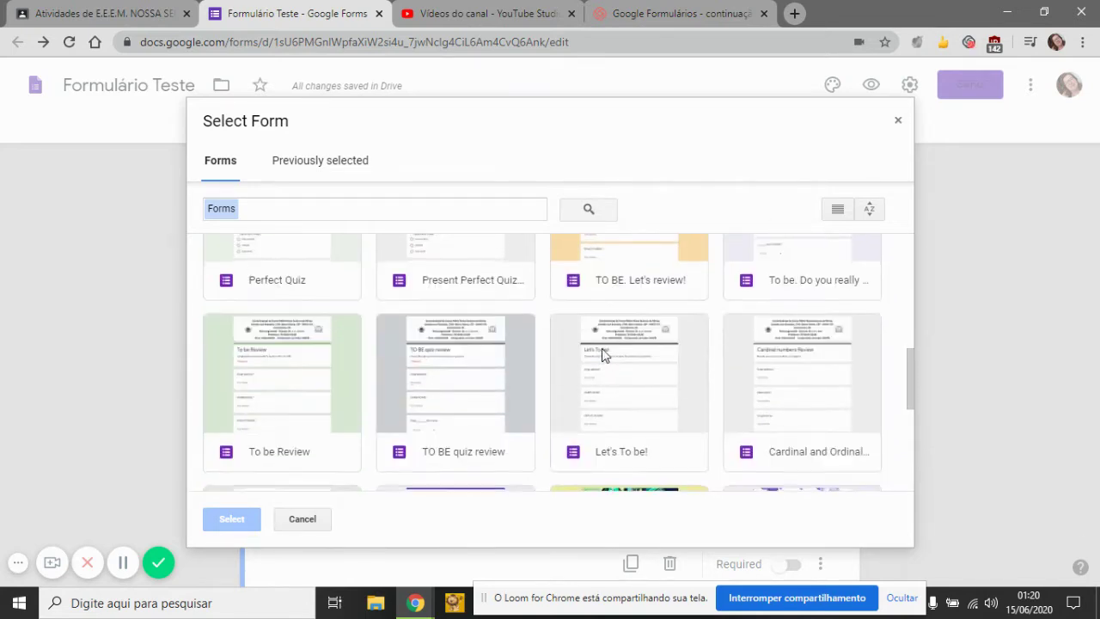
pyautogui.scroll(-4, 603, 350)
pyautogui.scroll(4, 603, 352)
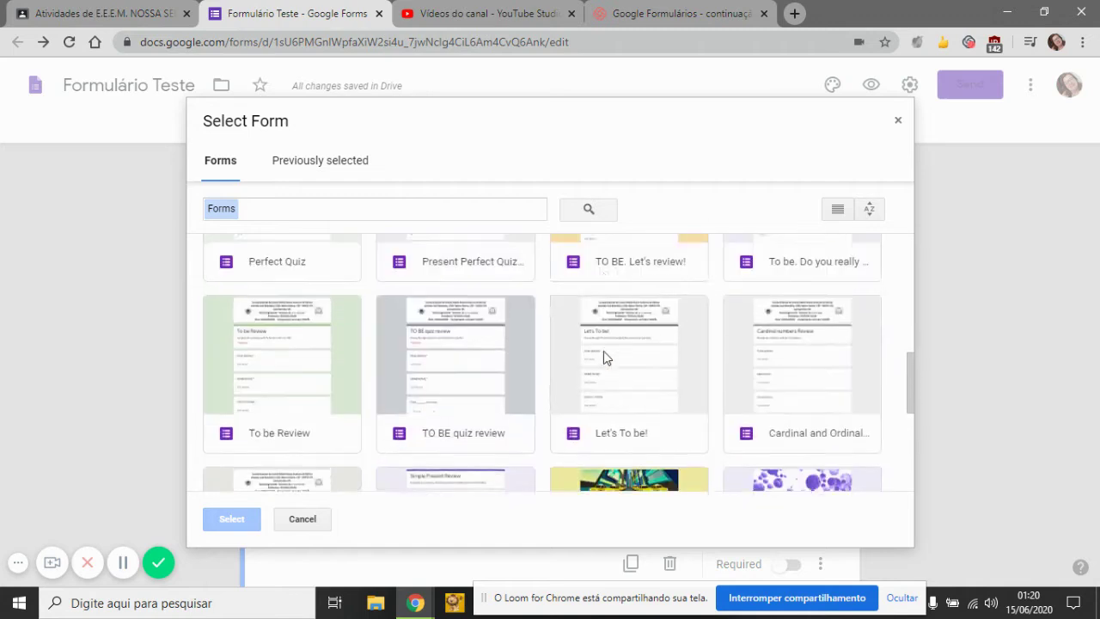
pyautogui.scroll(8, 603, 351)
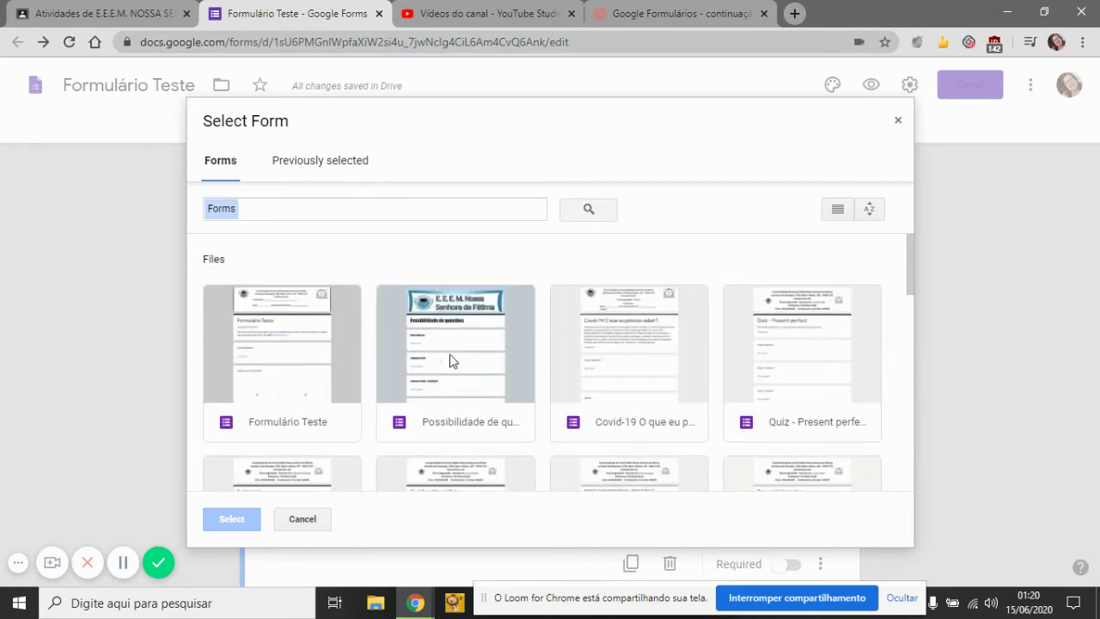
pyautogui.scroll(-1, 597, 394)
pyautogui.scroll(-2, 597, 394)
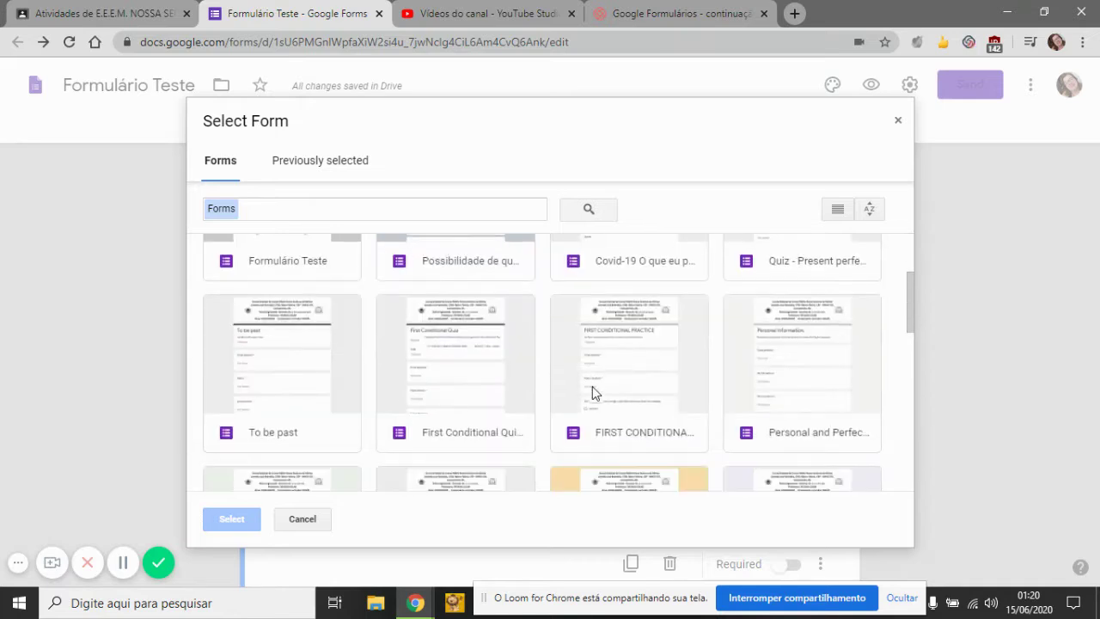
pyautogui.scroll(-1, 594, 394)
pyautogui.scroll(-1, 600, 387)
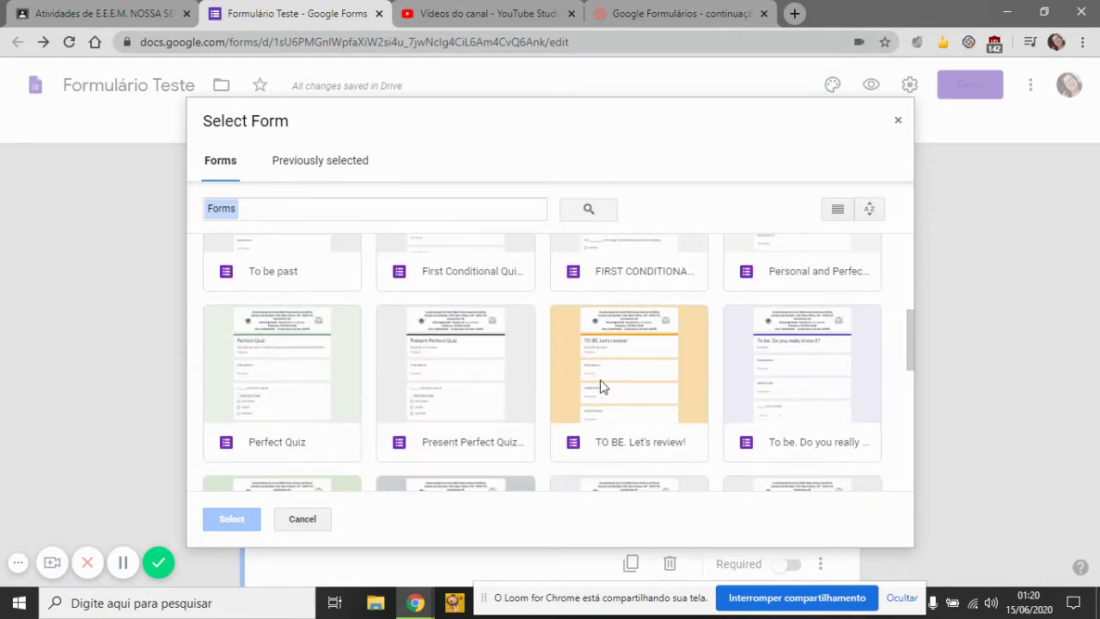
pyautogui.scroll(4, 603, 386)
pyautogui.click(469, 362)
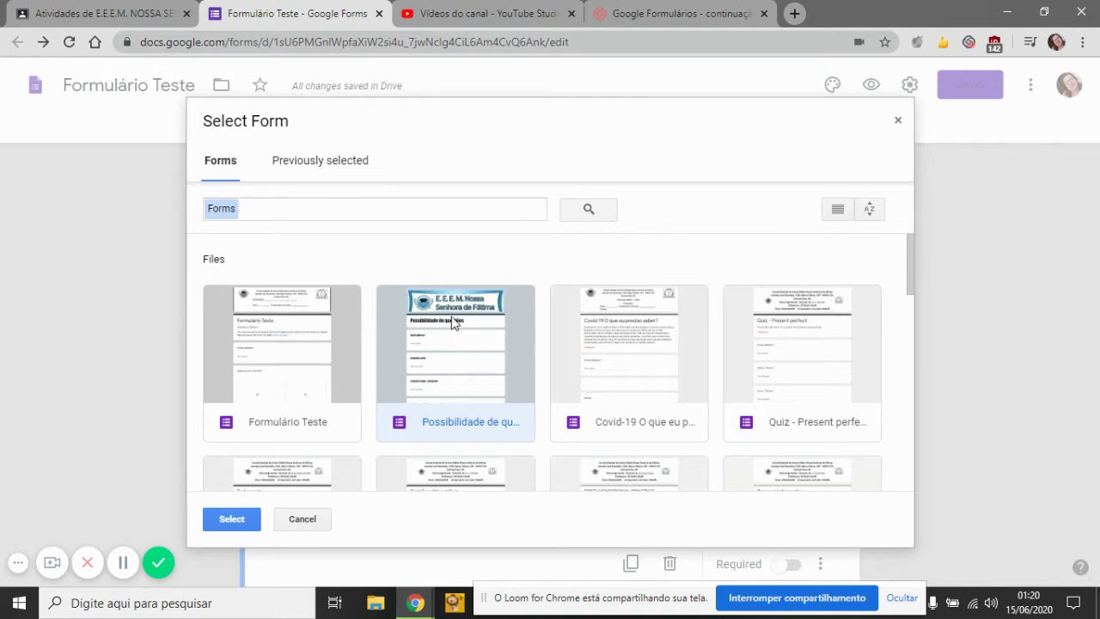
pyautogui.click(232, 519)
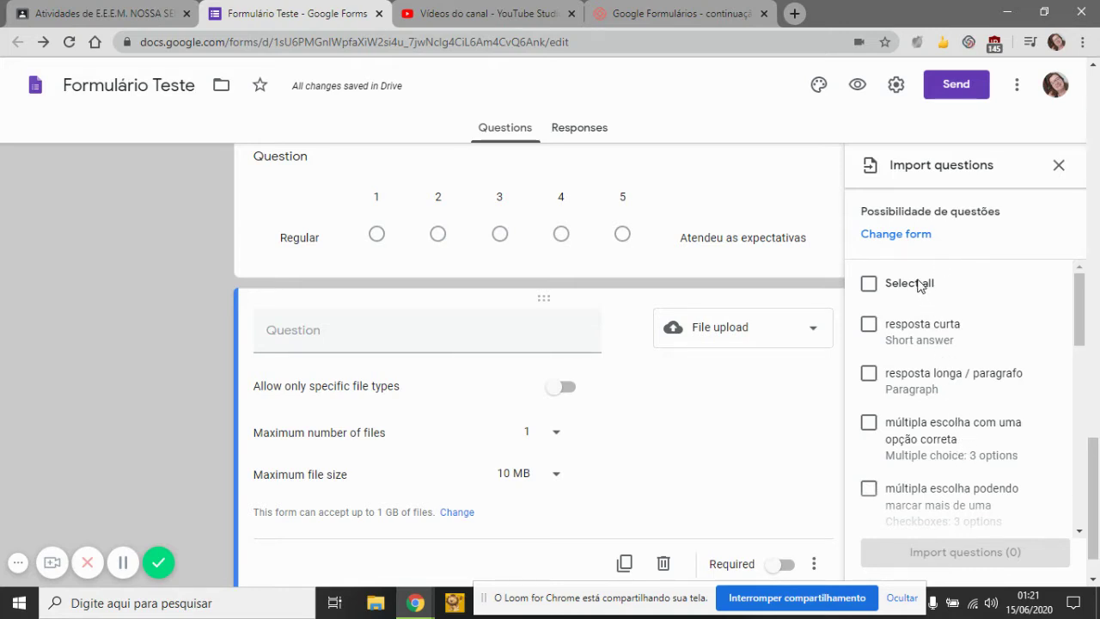
# - Import only the checkbox grid question, "resposta em data." and "resposta em hora" from the source form
pyautogui.click(871, 288)
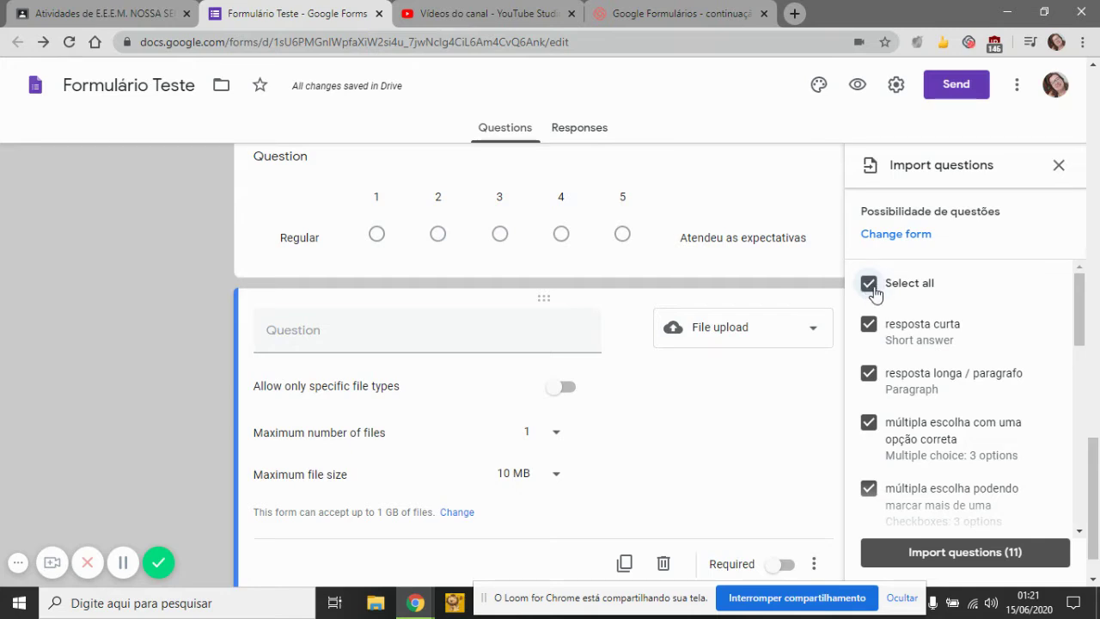
pyautogui.click(872, 291)
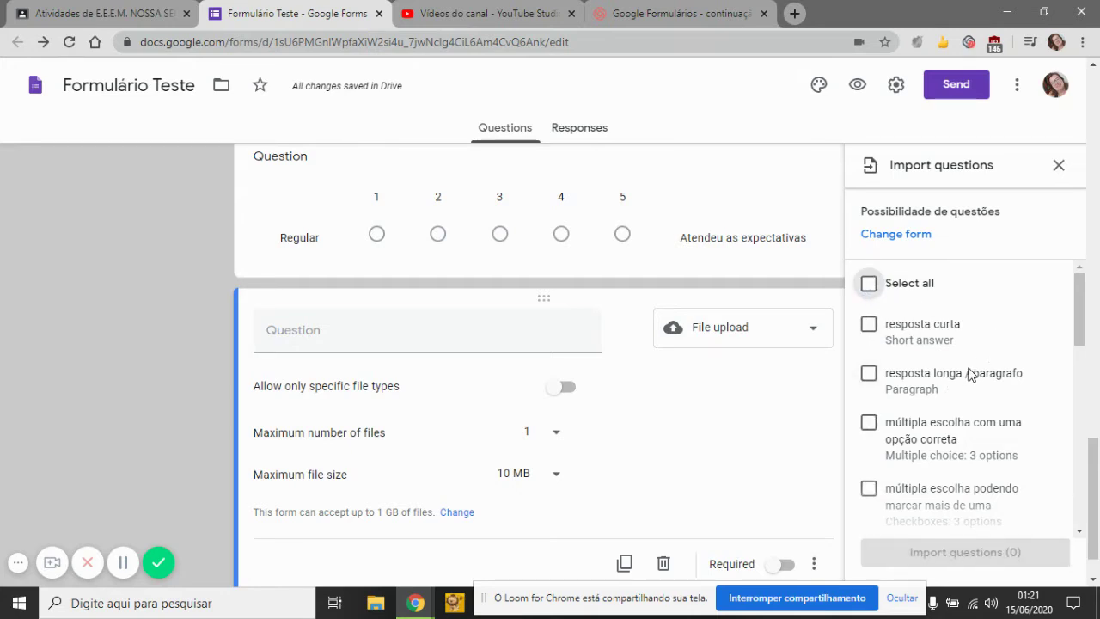
pyautogui.scroll(-10, 969, 373)
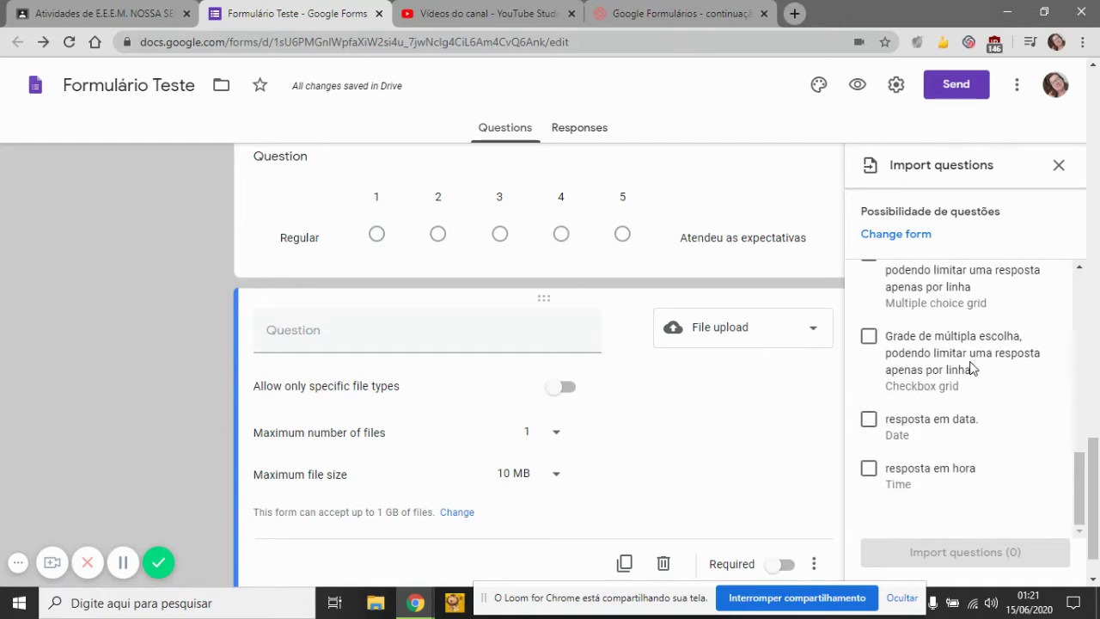
pyautogui.click(869, 470)
pyautogui.click(868, 420)
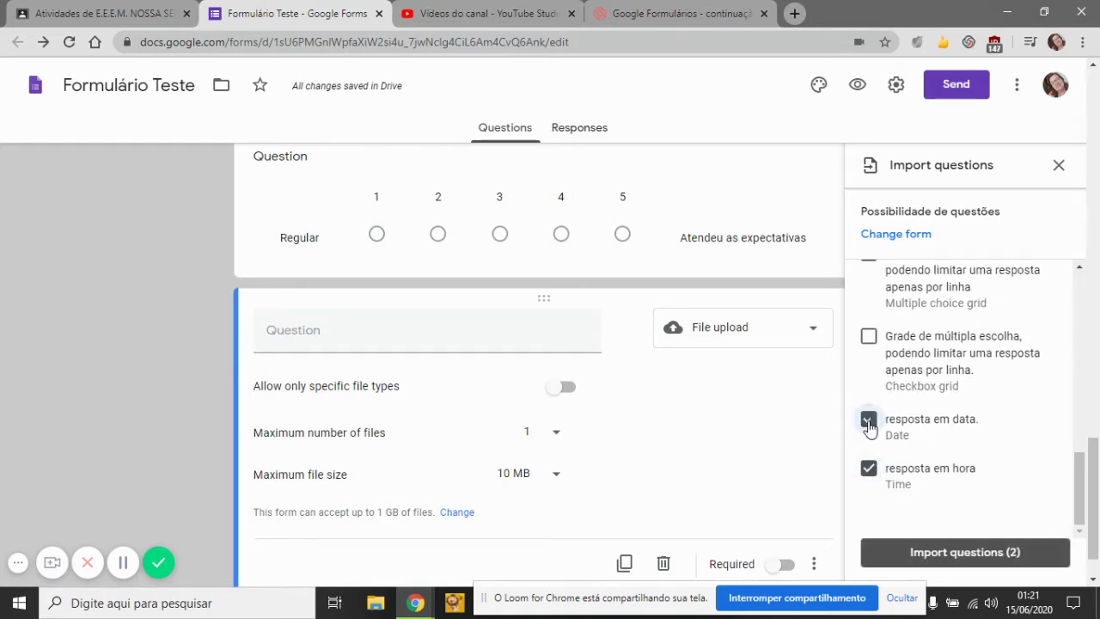
pyautogui.click(934, 353)
pyautogui.scroll(1, 1001, 356)
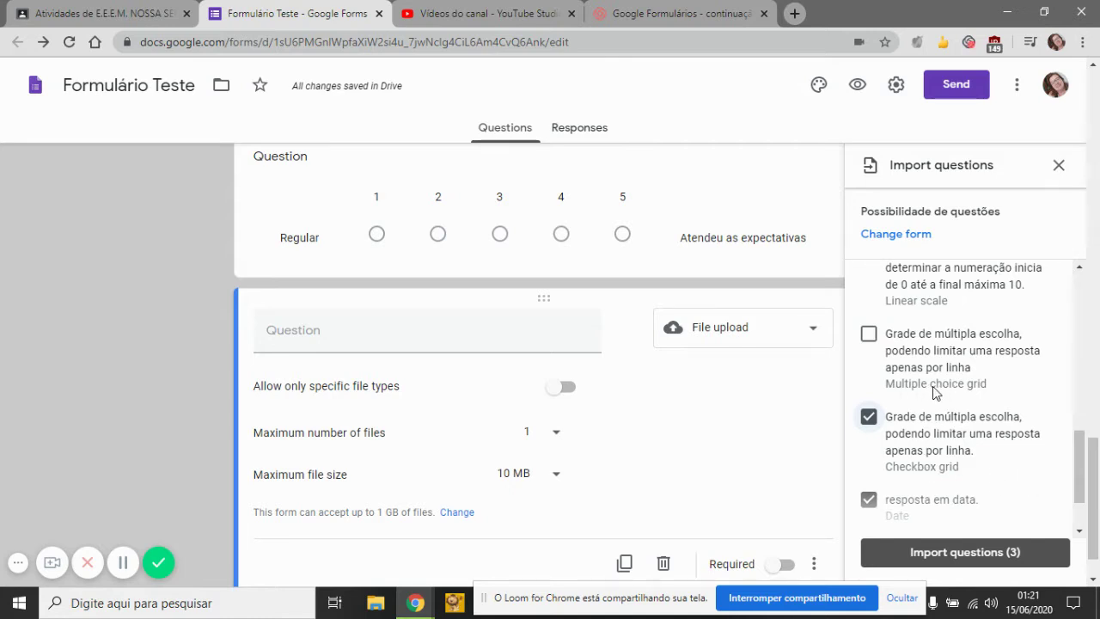
pyautogui.scroll(1, 985, 391)
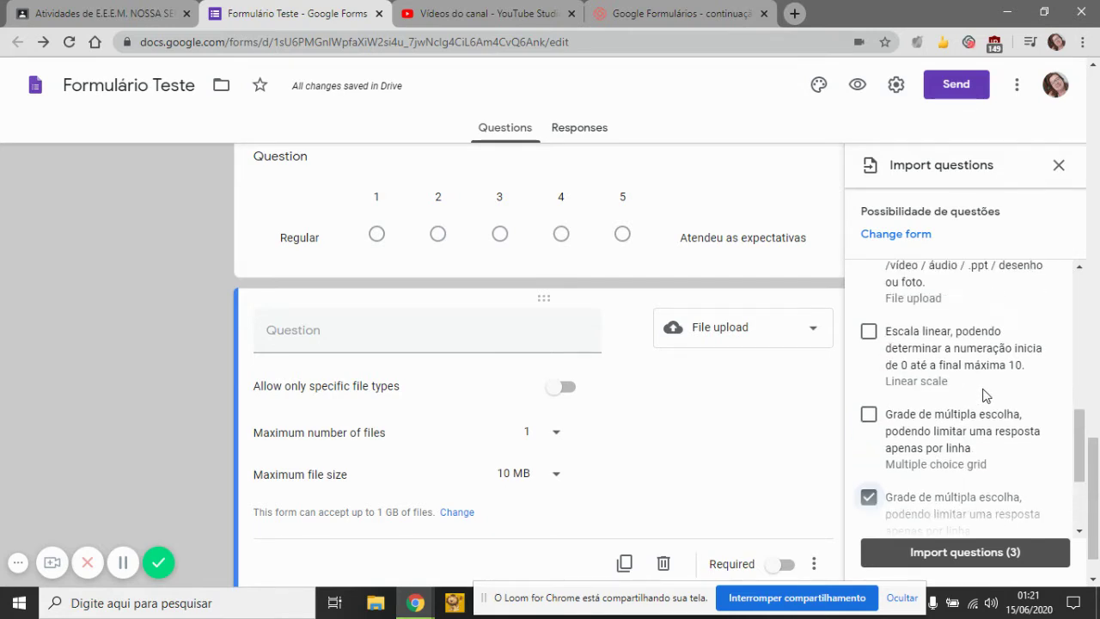
pyautogui.scroll(-1, 889, 349)
pyautogui.scroll(-2, 916, 370)
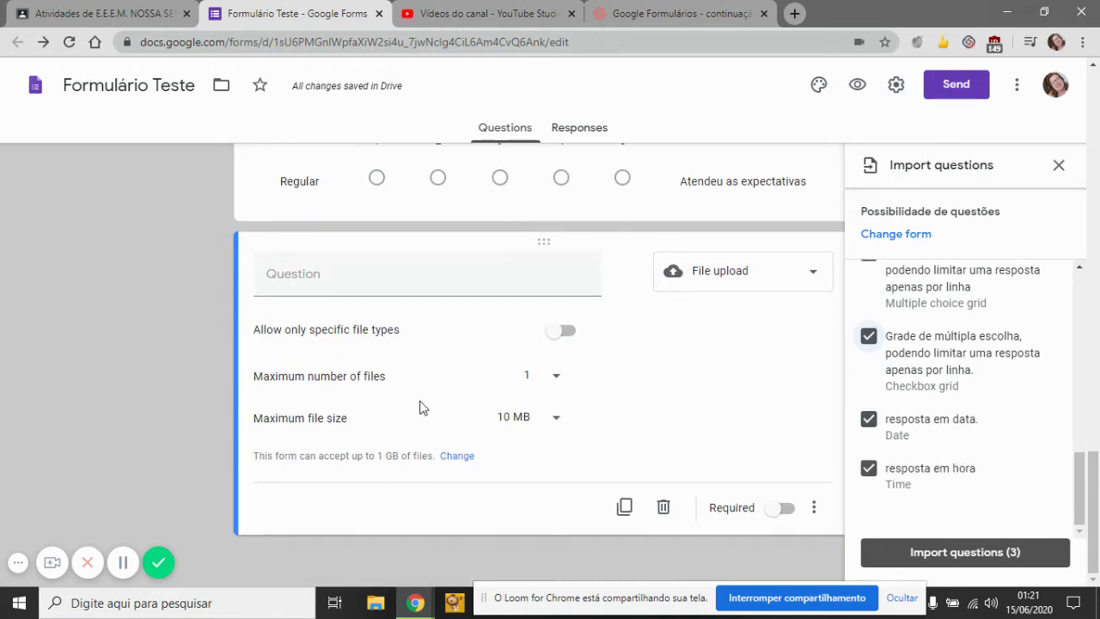
pyautogui.scroll(1, 462, 233)
pyautogui.scroll(-1, 459, 241)
pyautogui.click(973, 560)
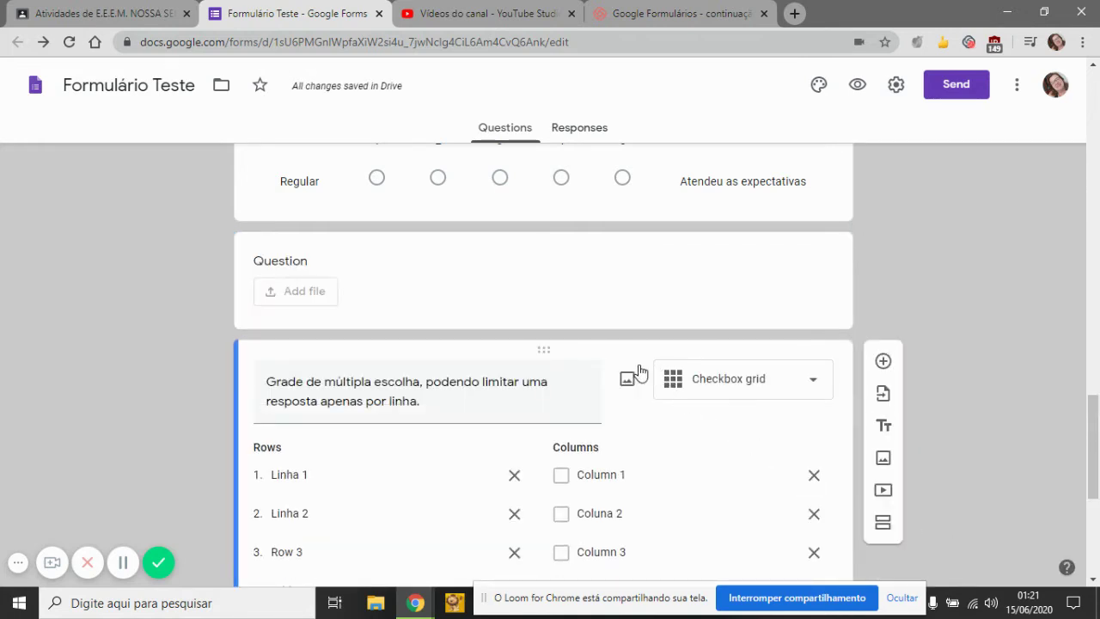
# - Review the imported questions and delete the untitled file upload question above the imported checkbox grid
pyautogui.scroll(-5, 507, 361)
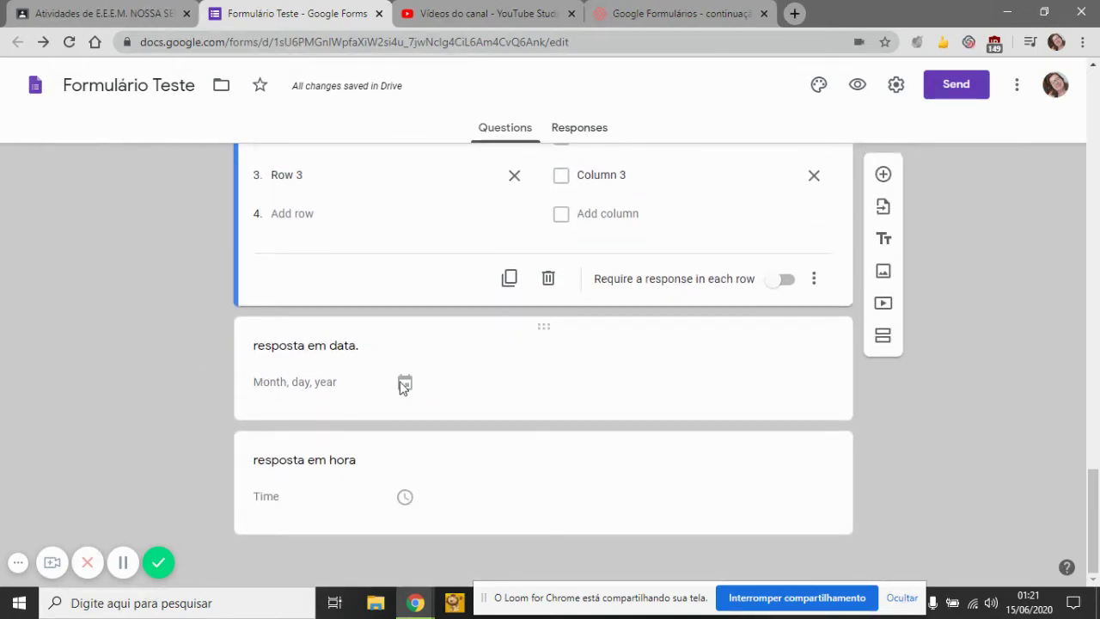
pyautogui.scroll(2, 481, 327)
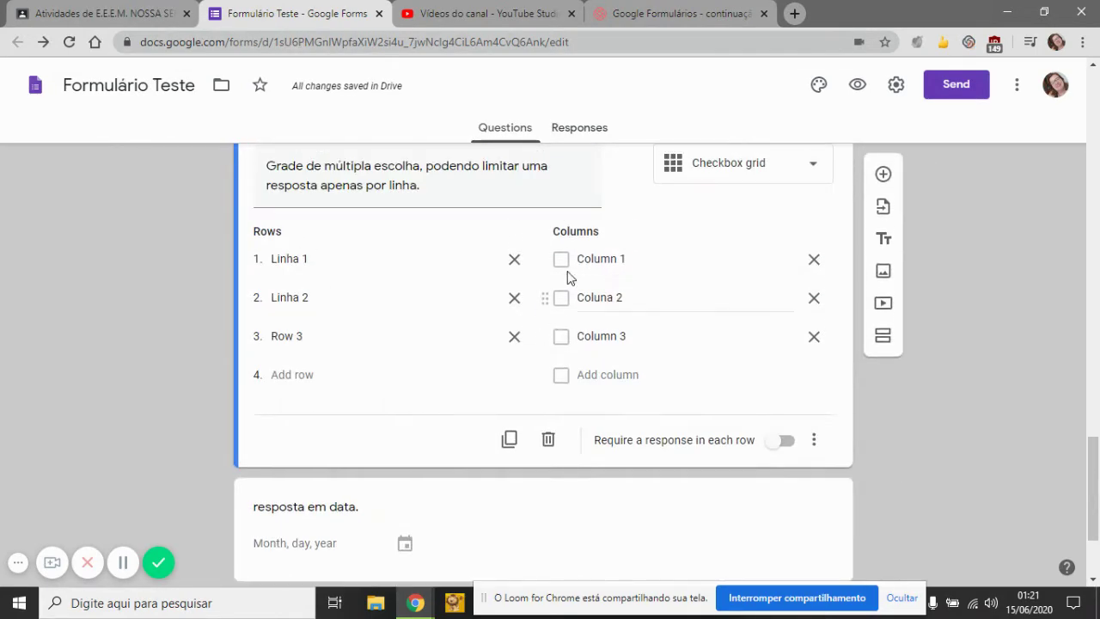
pyautogui.scroll(5, 563, 292)
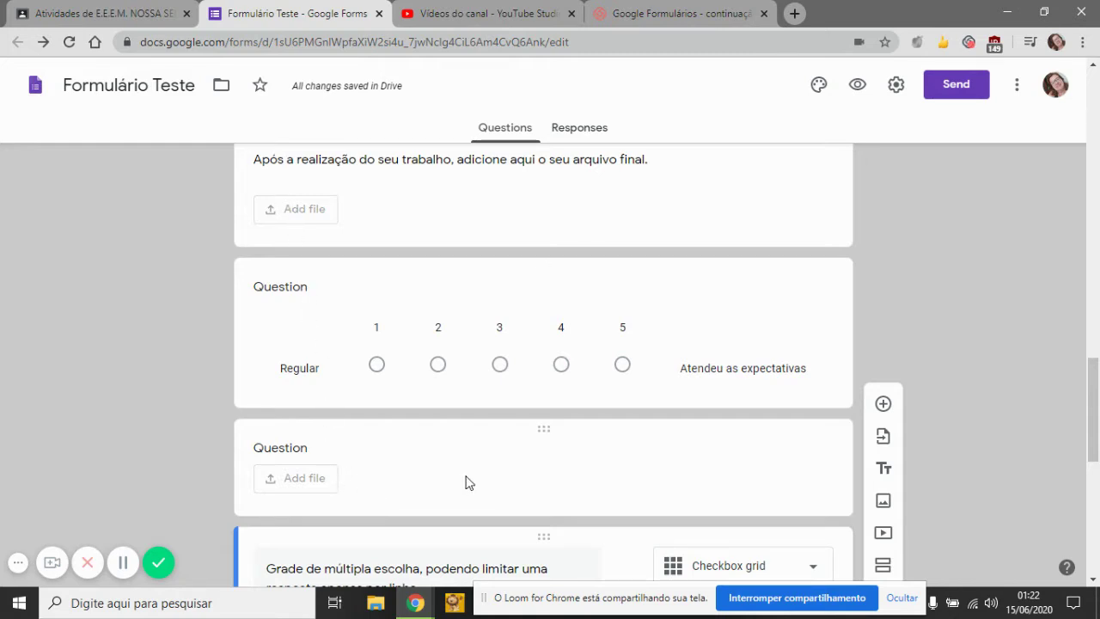
pyautogui.click(545, 430)
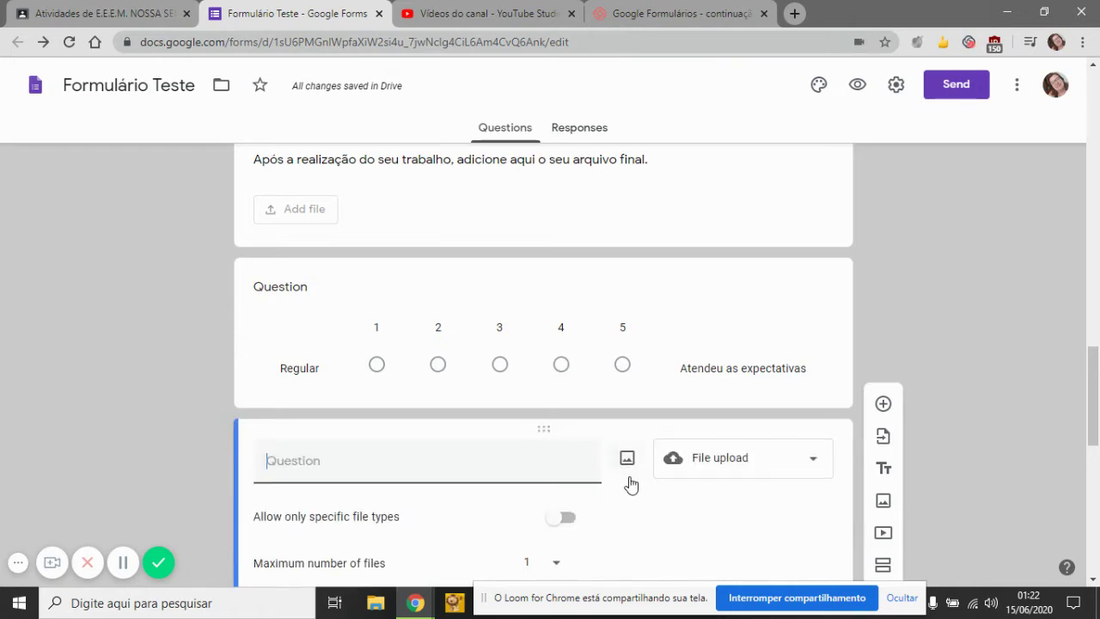
pyautogui.scroll(-1, 629, 481)
pyautogui.scroll(-1, 629, 486)
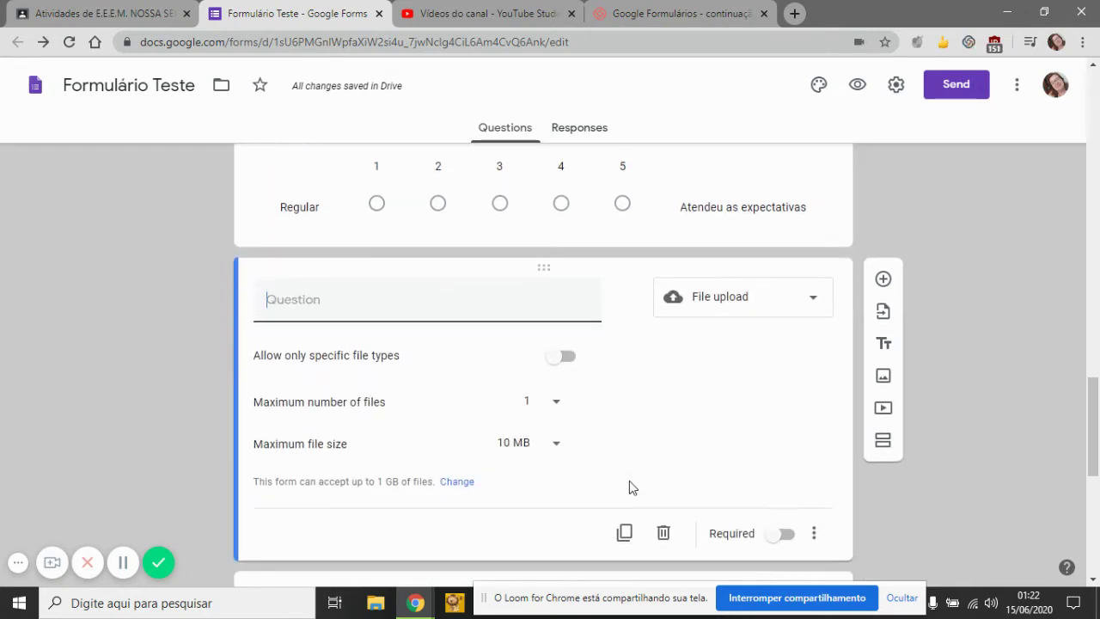
pyautogui.click(665, 534)
# - Look back through the form up to its header and examine the image options of "Qual sua cor favorita?"
pyautogui.scroll(5, 962, 388)
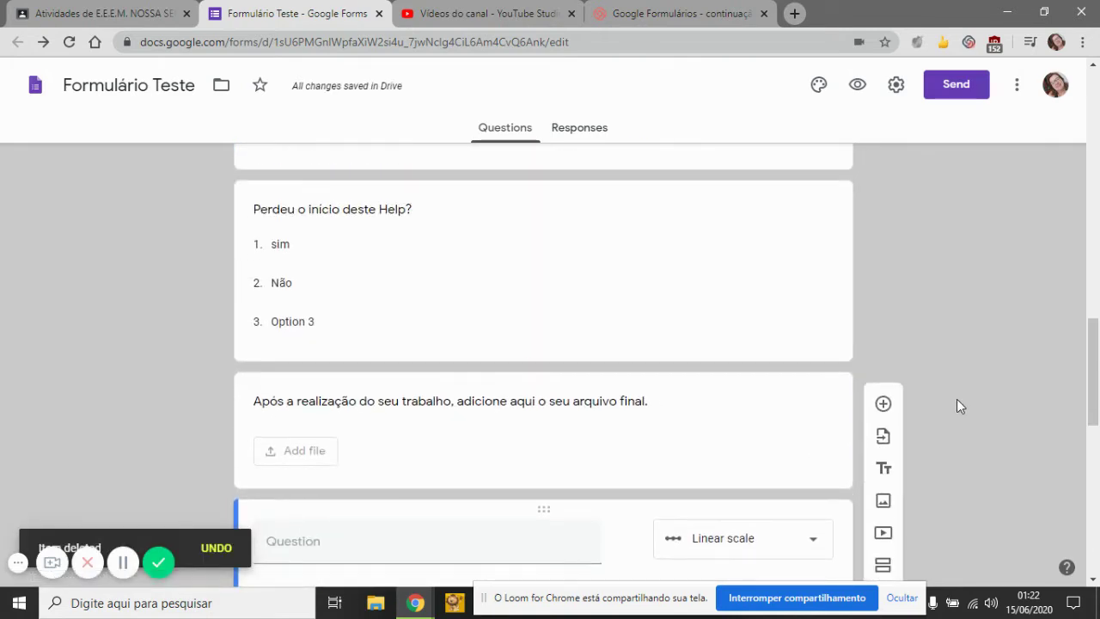
pyautogui.scroll(-1, 944, 412)
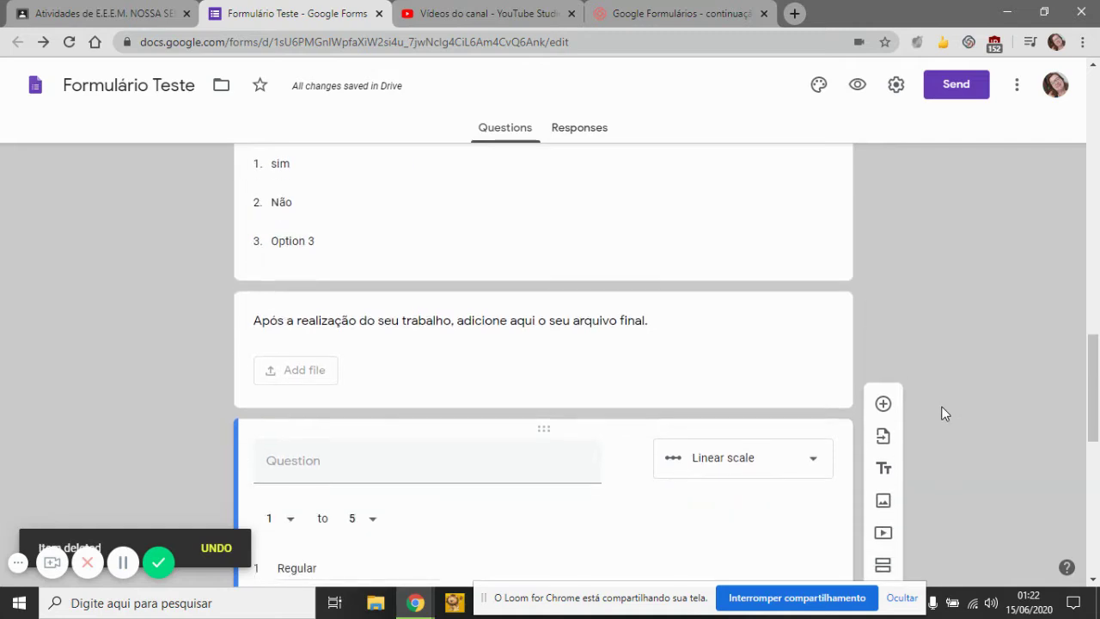
pyautogui.scroll(12, 920, 384)
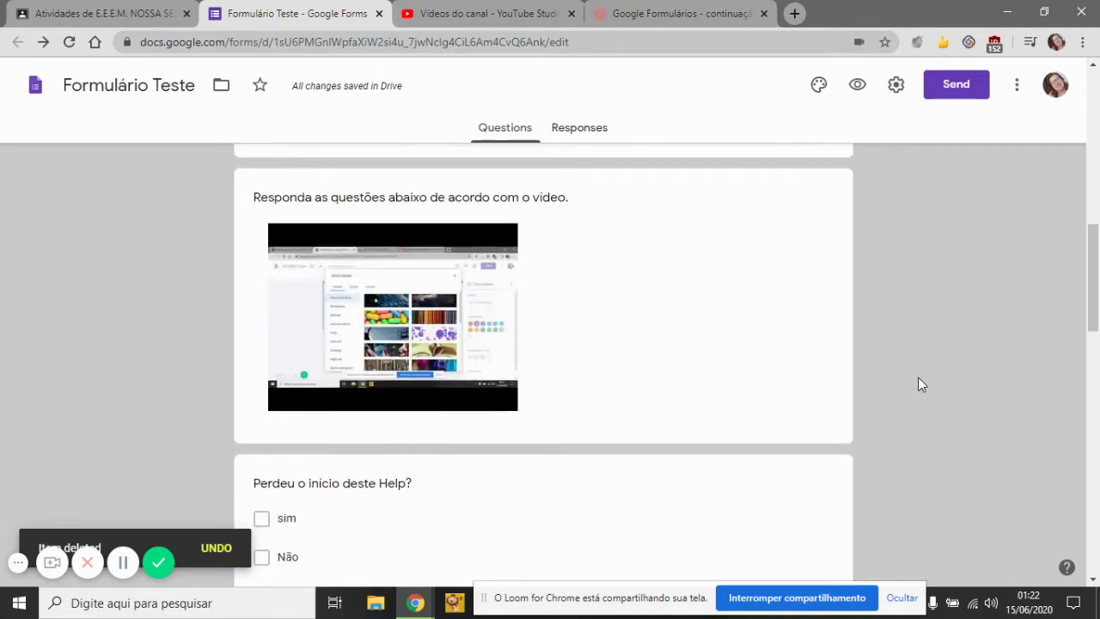
pyautogui.scroll(4, 918, 377)
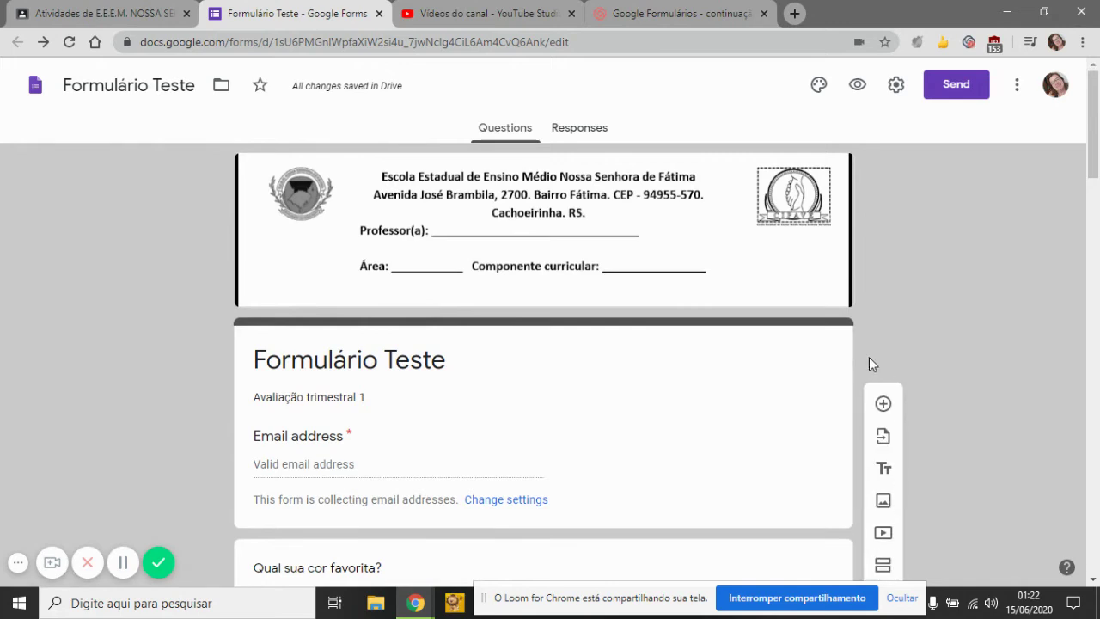
pyautogui.scroll(-2, 594, 342)
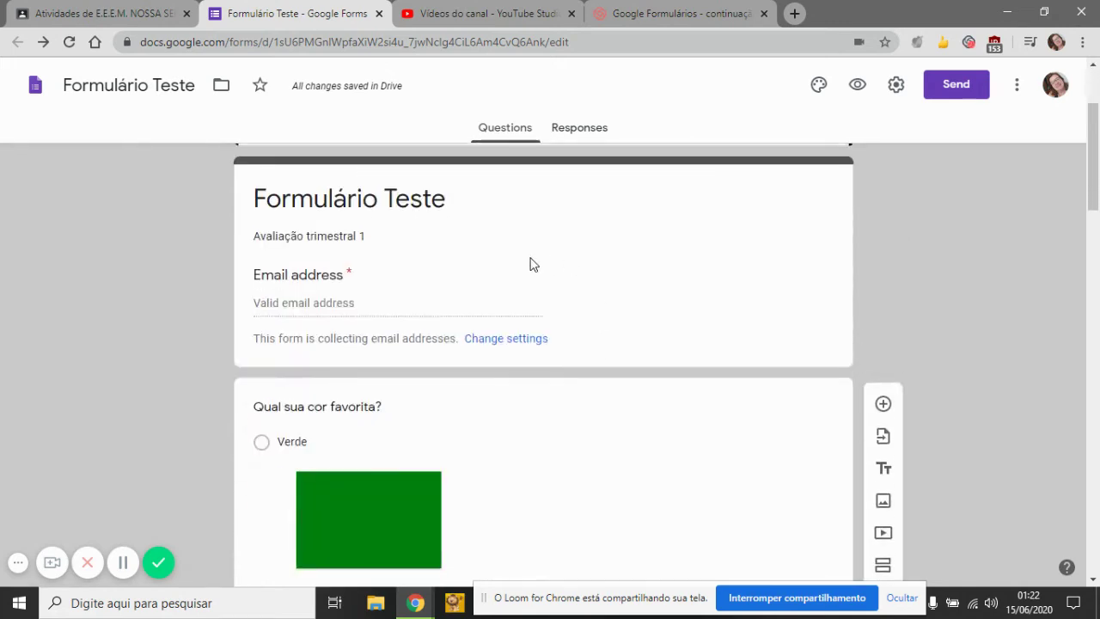
pyautogui.scroll(-1, 470, 275)
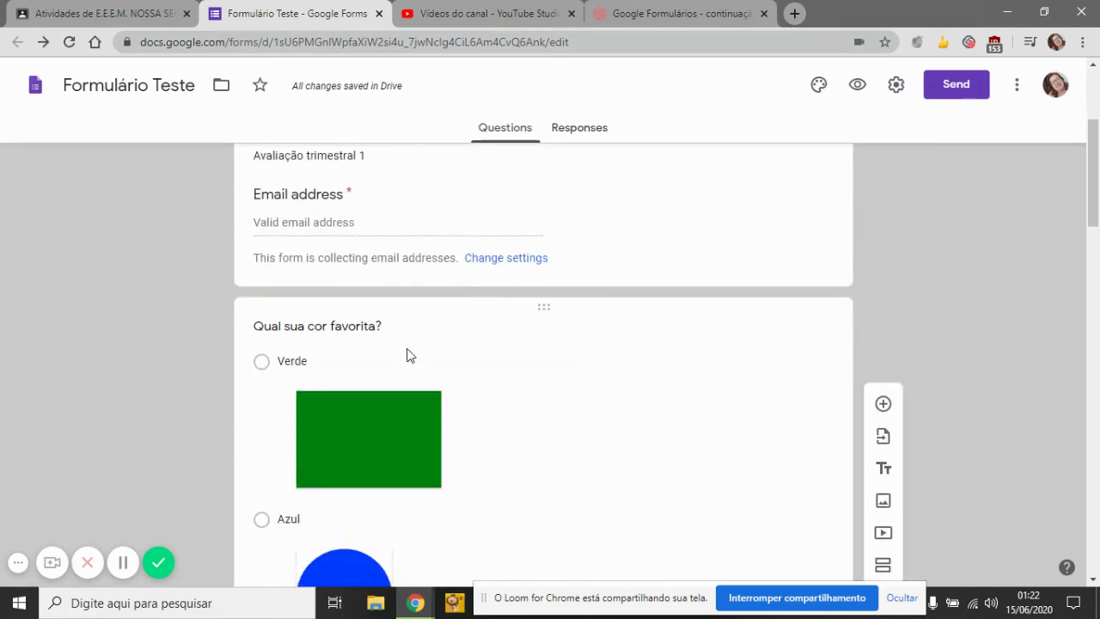
pyautogui.scroll(-1, 558, 366)
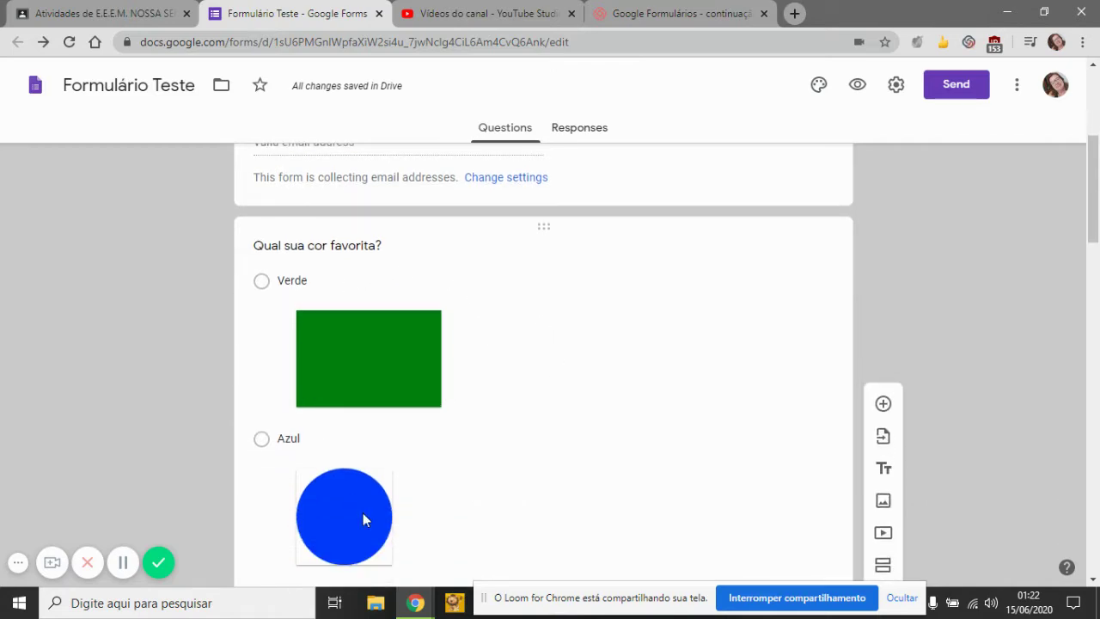
# - Switch to File Explorer and browse Documentos to the "1º ano 2020" folder inside "N. Sra FÁTIMA"
pyautogui.click(376, 603)
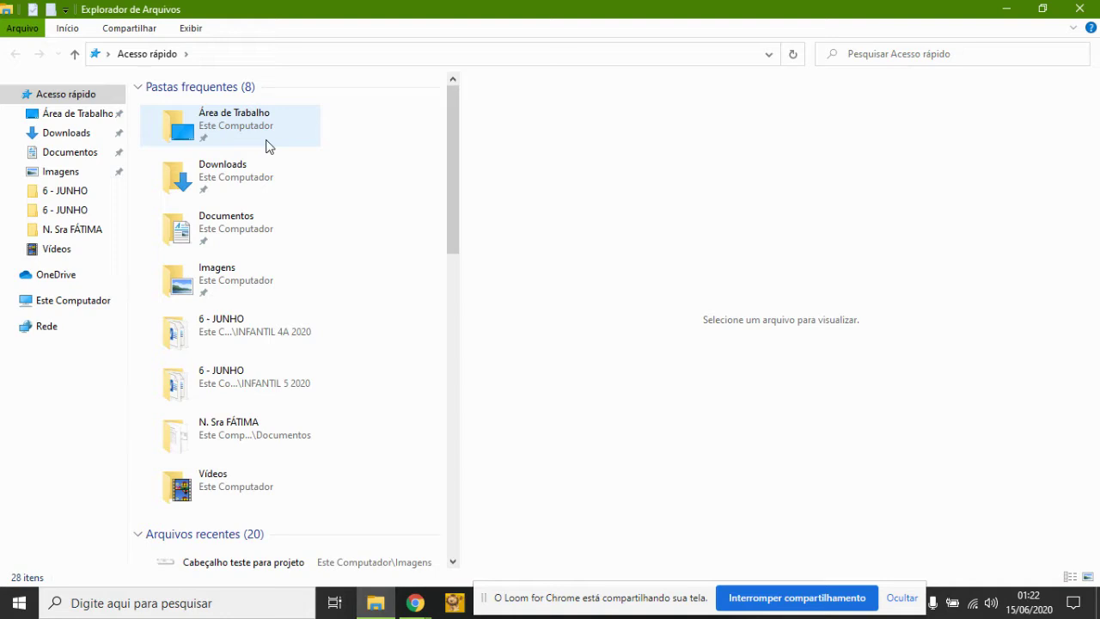
pyautogui.click(247, 225)
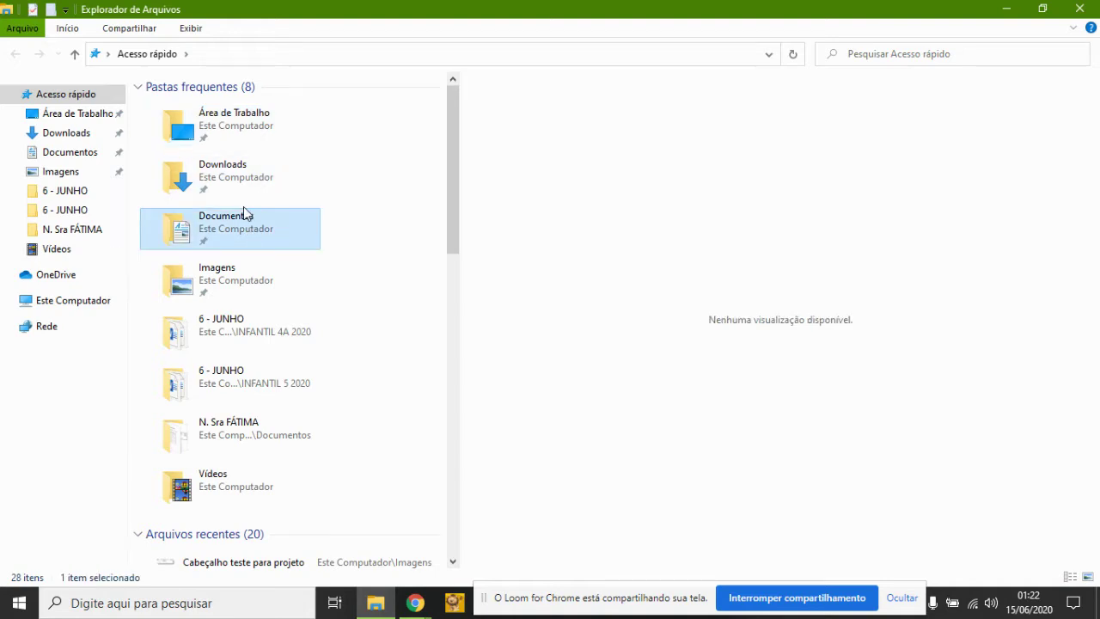
pyautogui.doubleClick(237, 232)
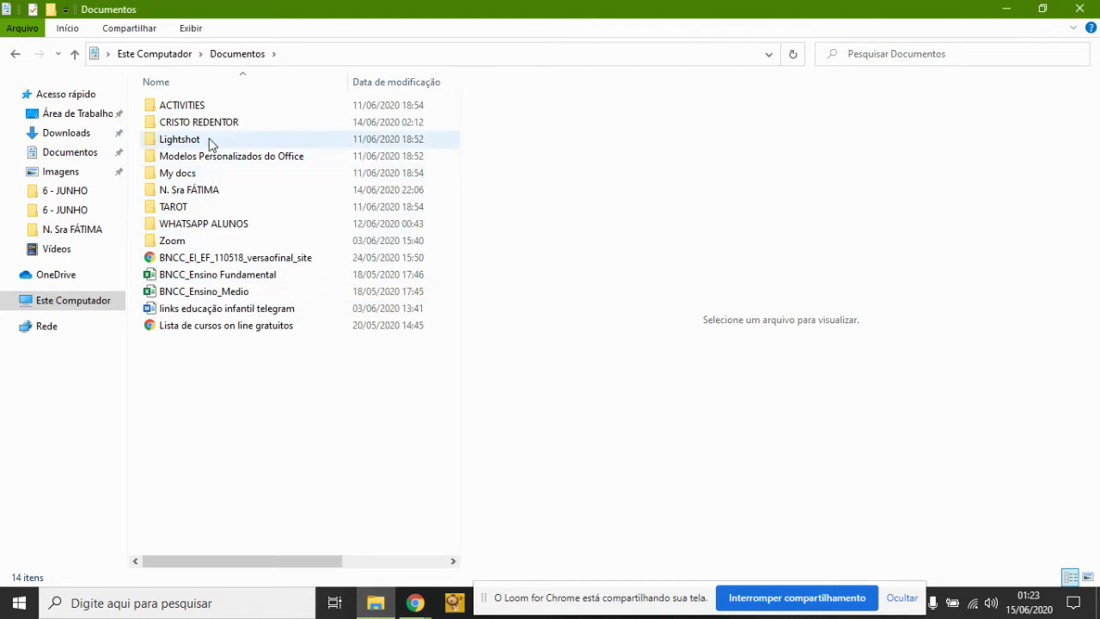
pyautogui.doubleClick(193, 191)
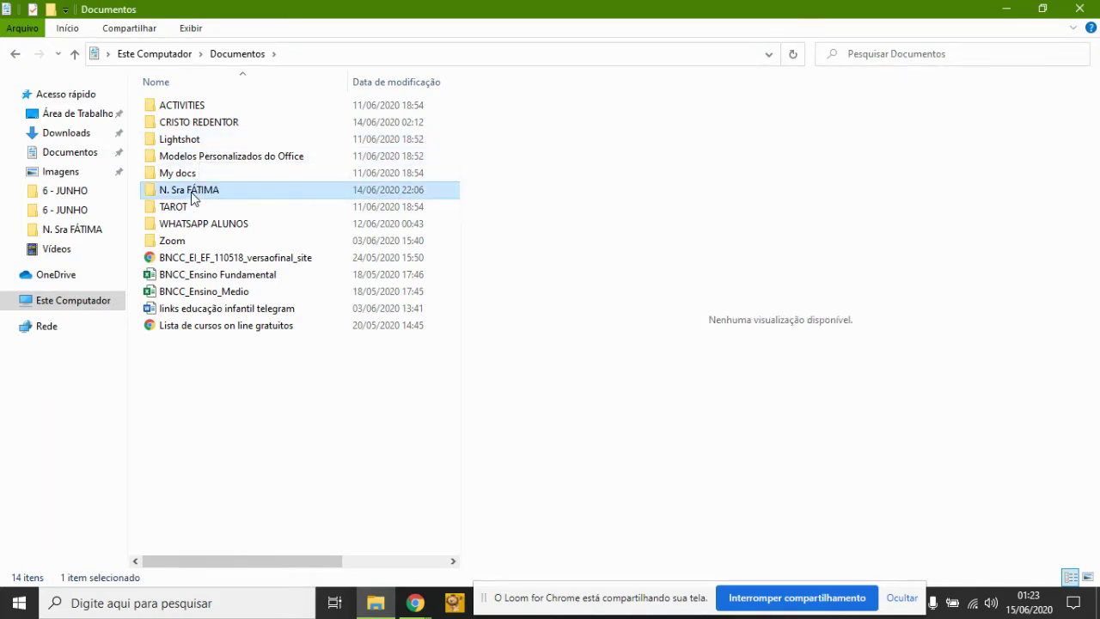
pyautogui.scroll(-2, 231, 297)
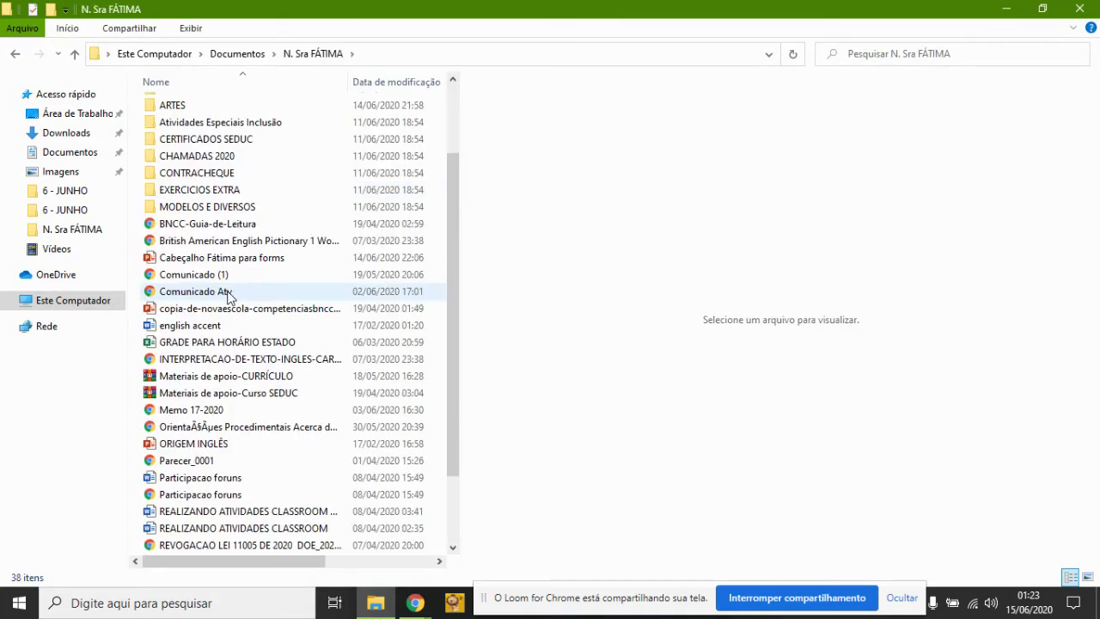
pyautogui.scroll(2, 231, 297)
pyautogui.doubleClick(196, 107)
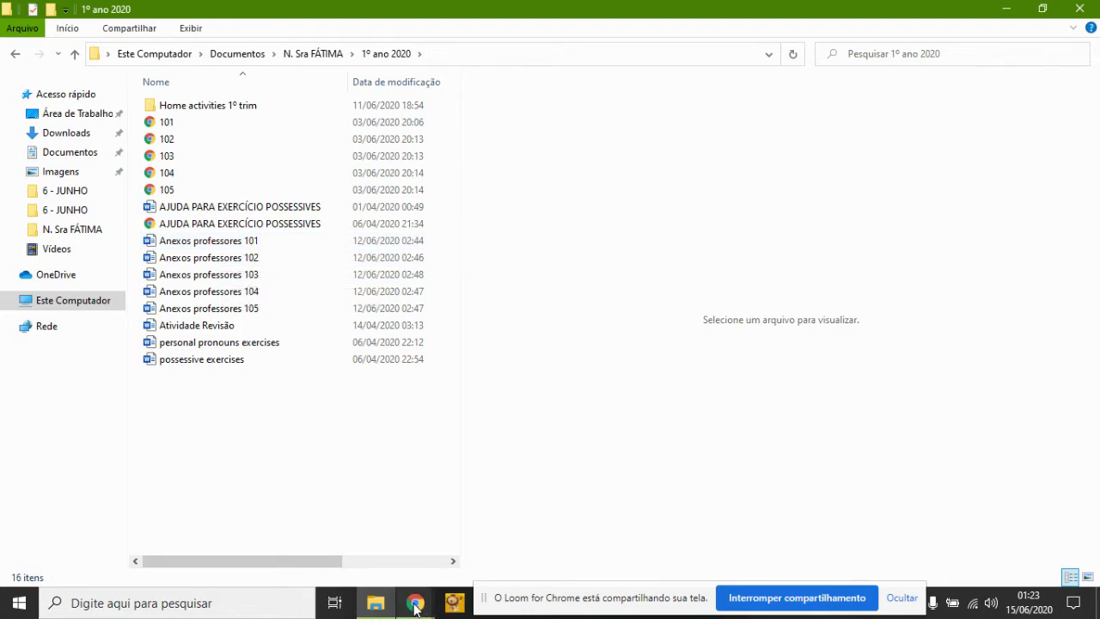
# - Switch back to Chrome and look through "Formulário Teste" from its header to the "resposta em hora" question
pyautogui.moveTo(415, 606)
pyautogui.click(342, 560)
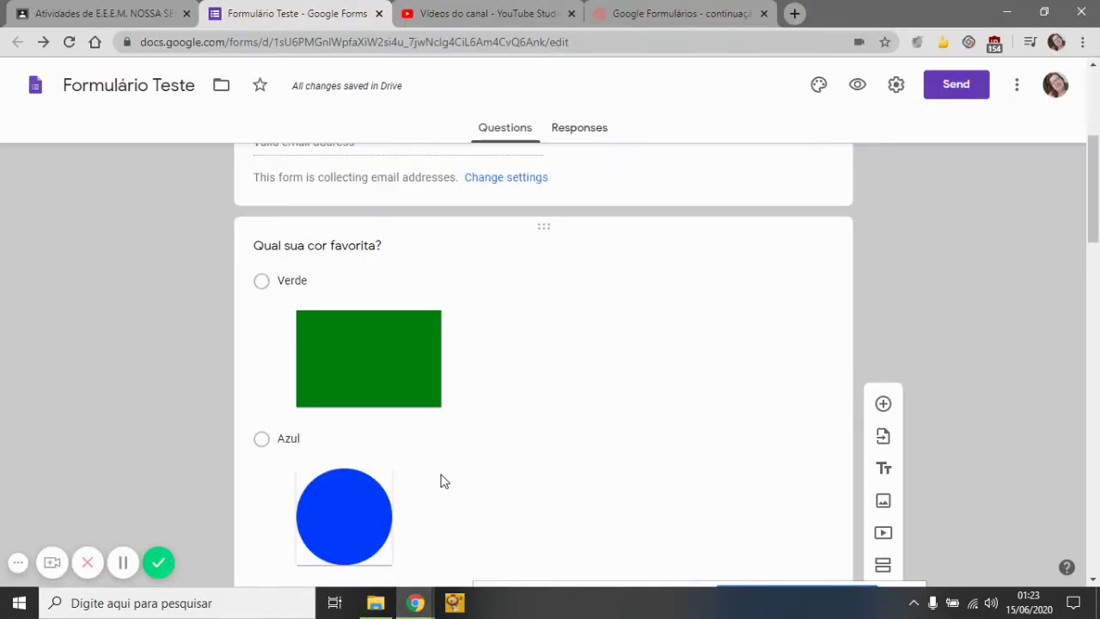
pyautogui.scroll(-5, 572, 393)
pyautogui.scroll(8, 578, 391)
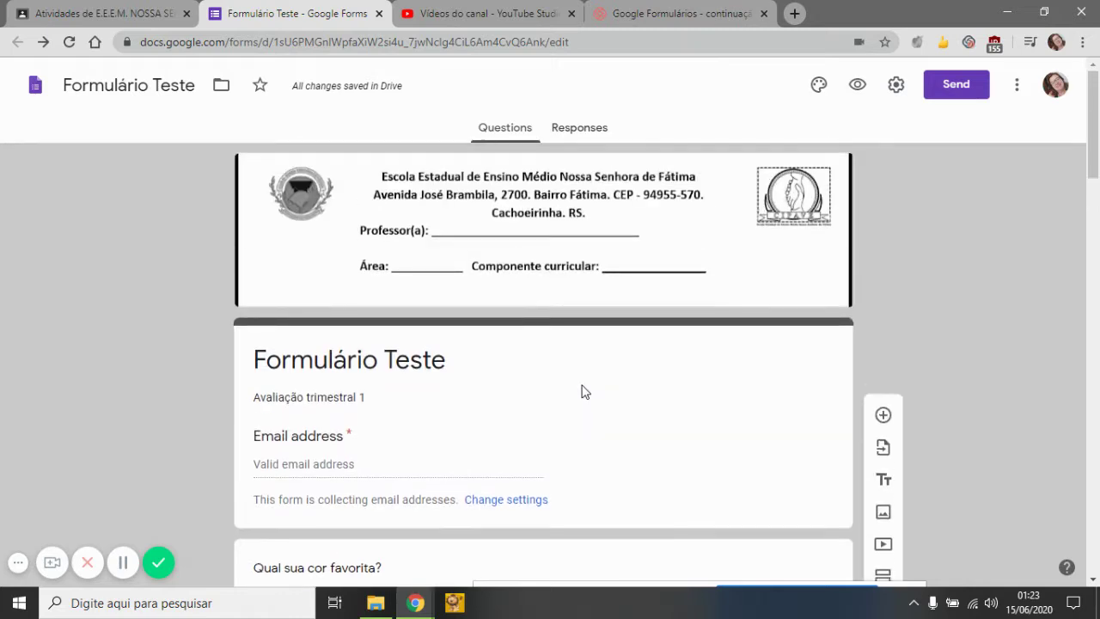
pyautogui.scroll(-10, 679, 425)
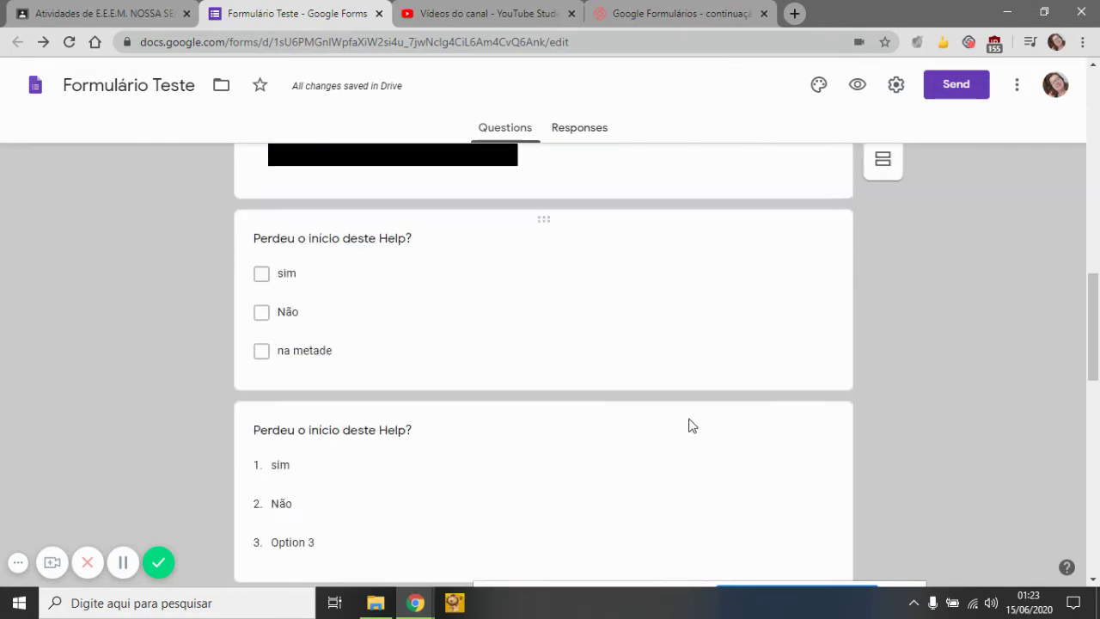
pyautogui.scroll(-10, 691, 427)
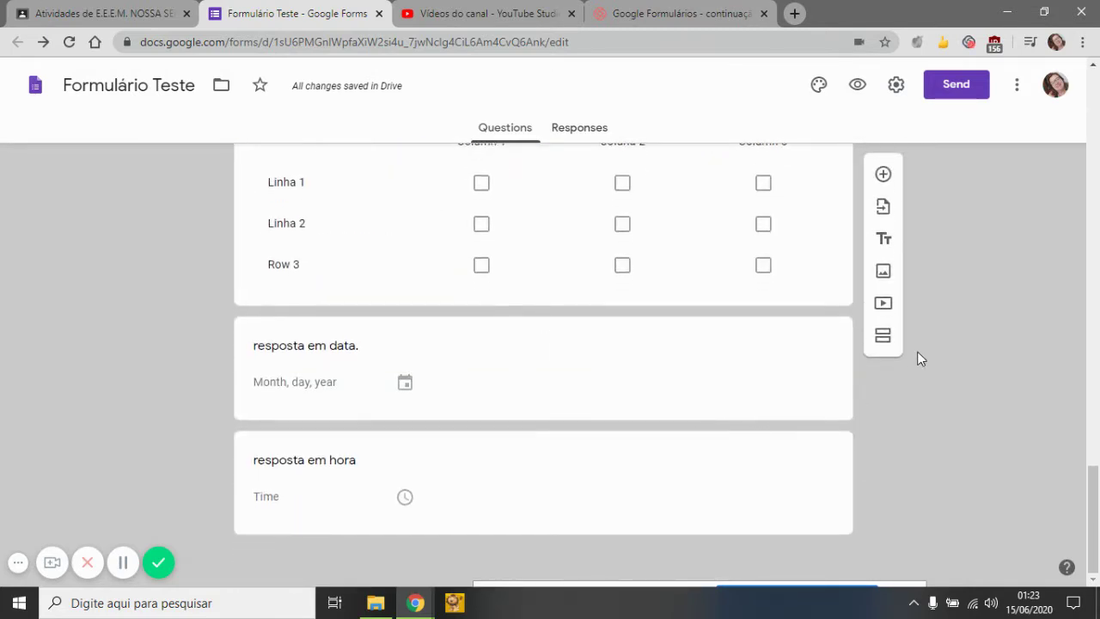
# - Add a blank multiple choice question above the checkbox grid question and delete it again
pyautogui.click(883, 175)
pyautogui.click(884, 175)
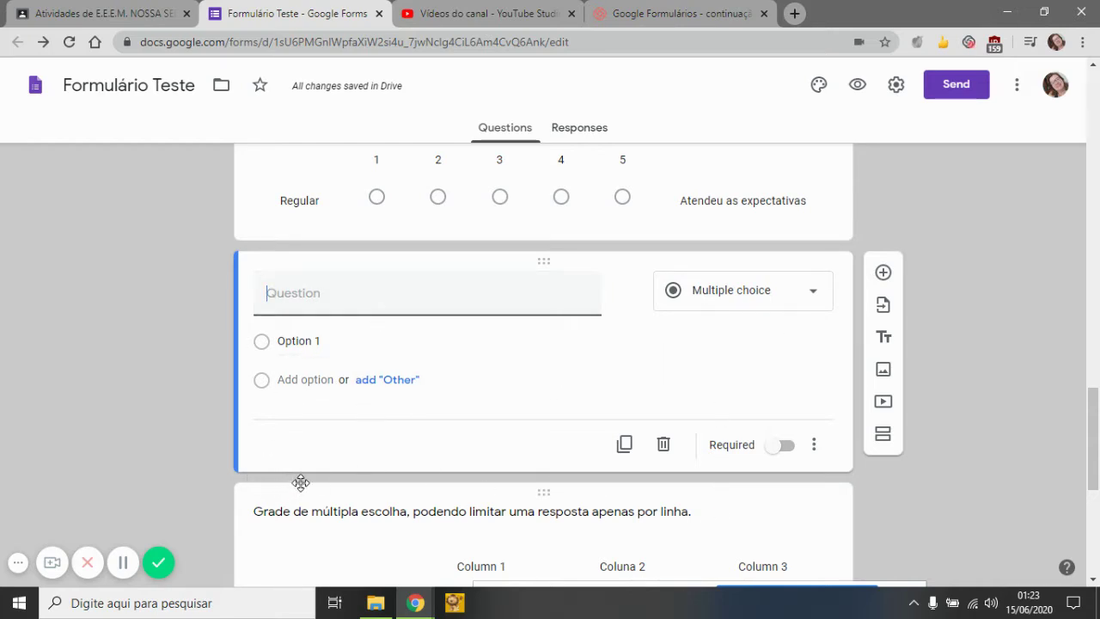
pyautogui.click(282, 342)
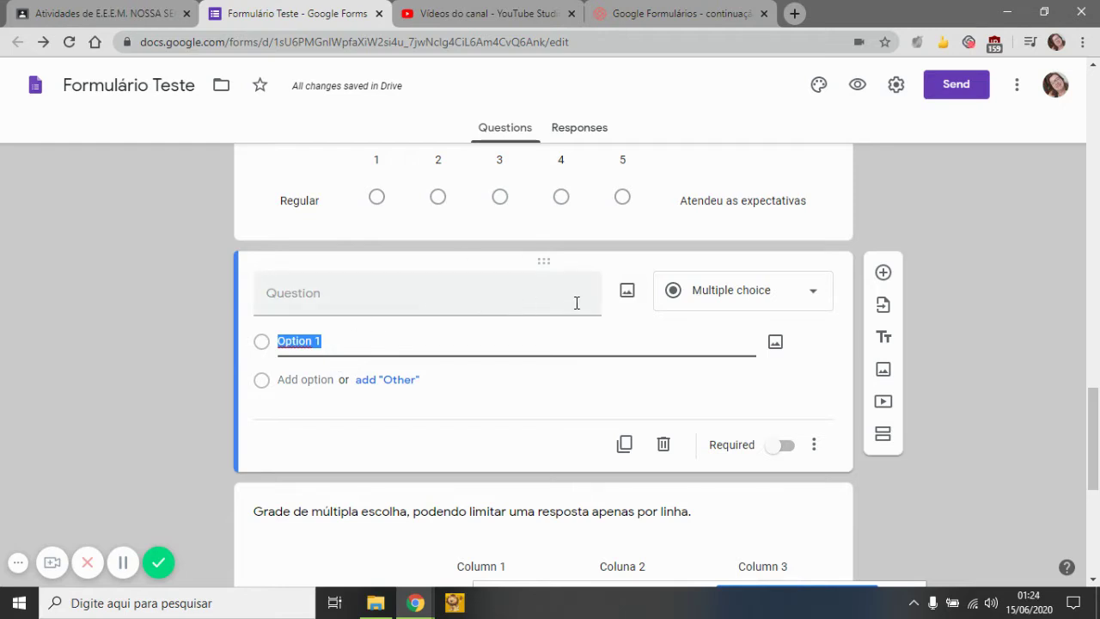
pyautogui.click(665, 449)
pyautogui.click(665, 449)
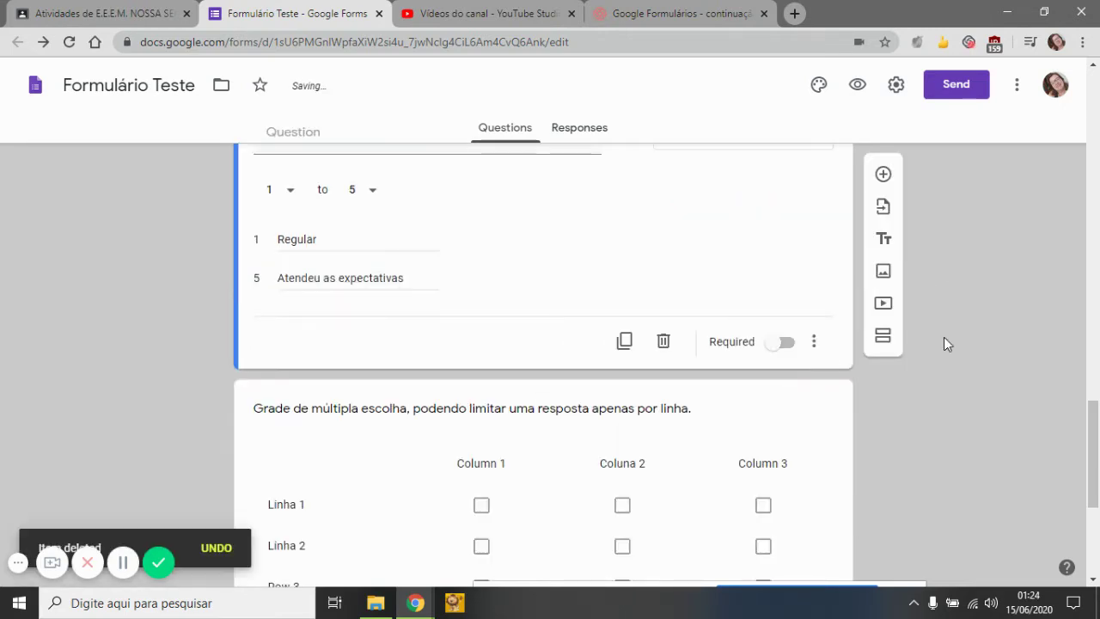
# - Look back over the form's header and first questions, and open the responses view of "Formulário Teste"
pyautogui.scroll(5, 942, 334)
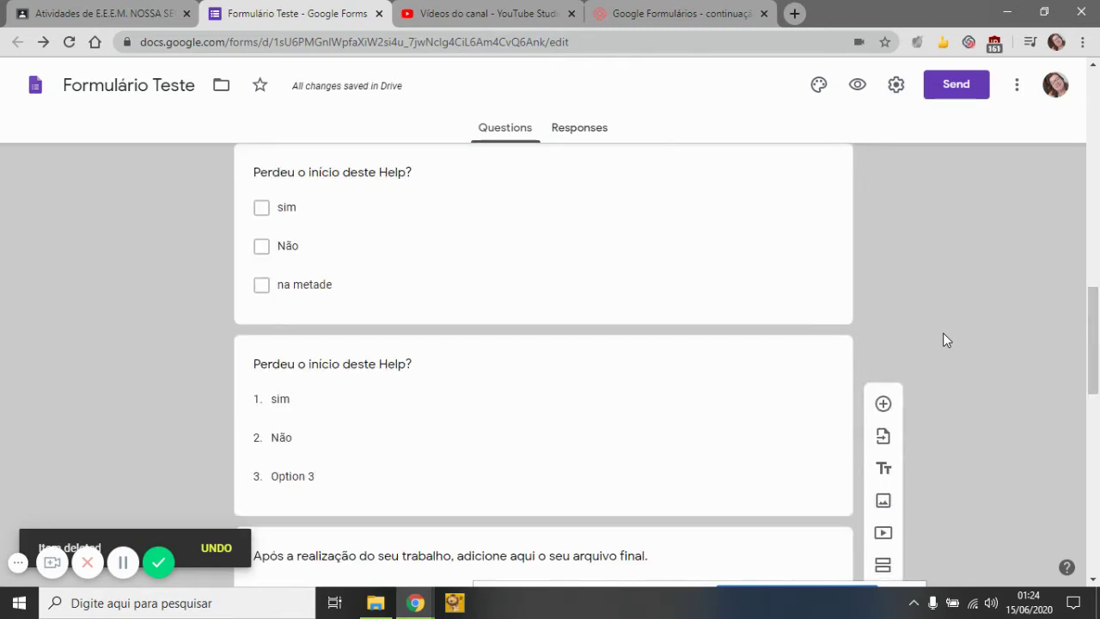
pyautogui.scroll(15, 942, 340)
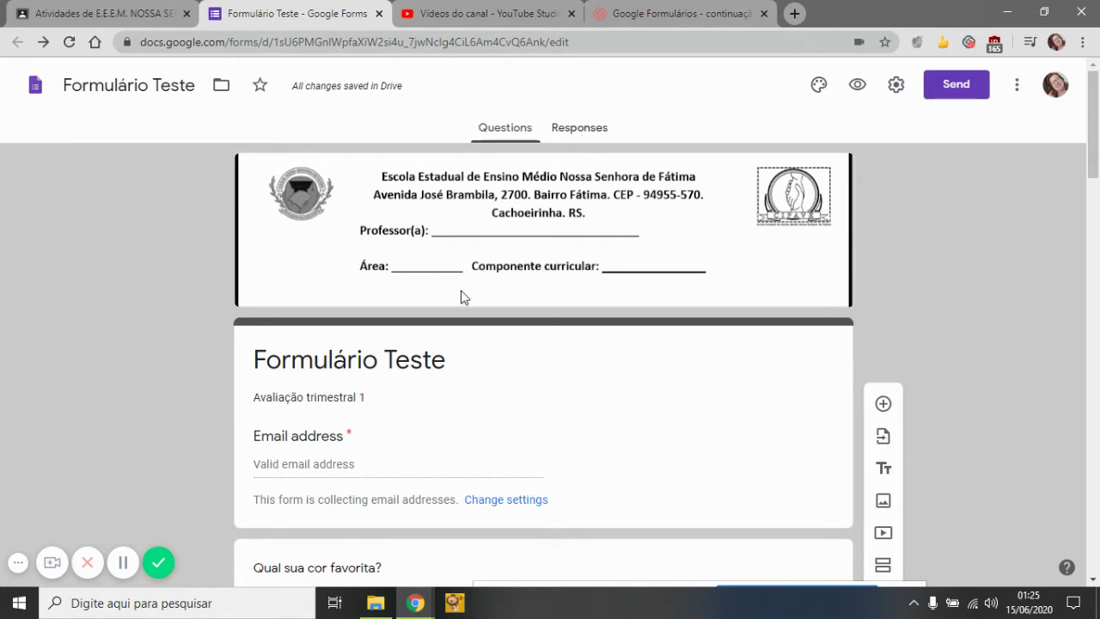
pyautogui.scroll(-4, 464, 296)
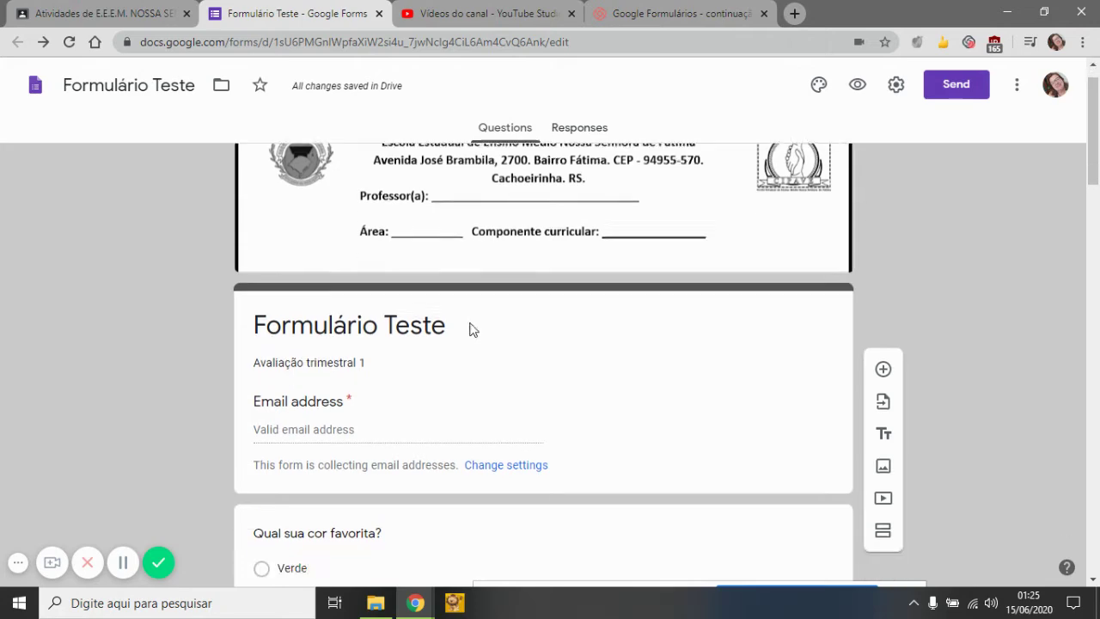
pyautogui.scroll(-4, 479, 335)
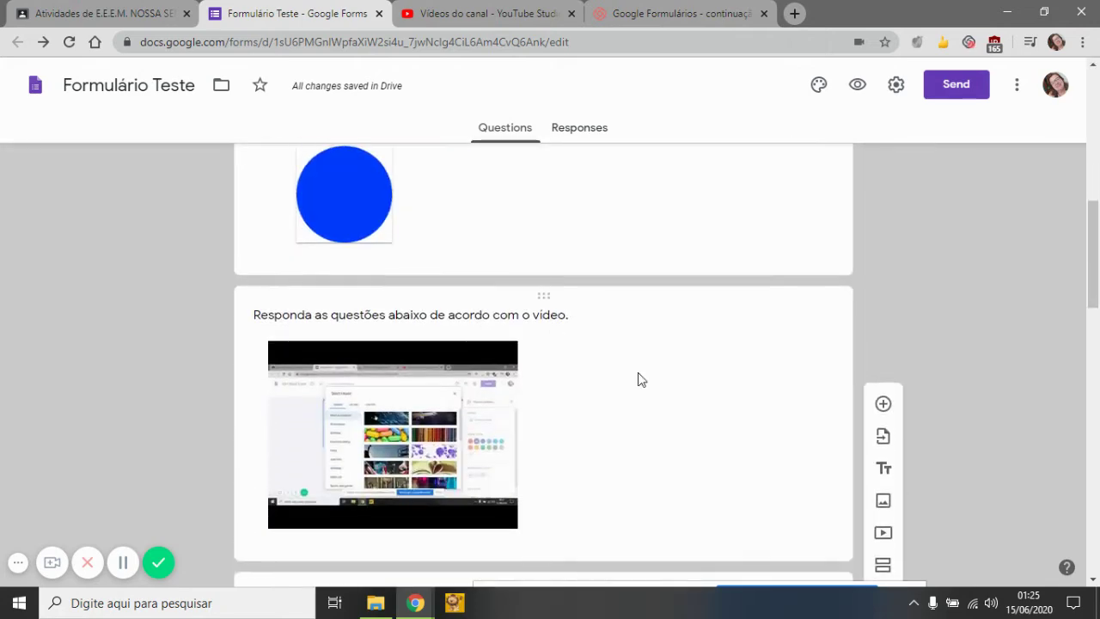
pyautogui.scroll(8, 638, 379)
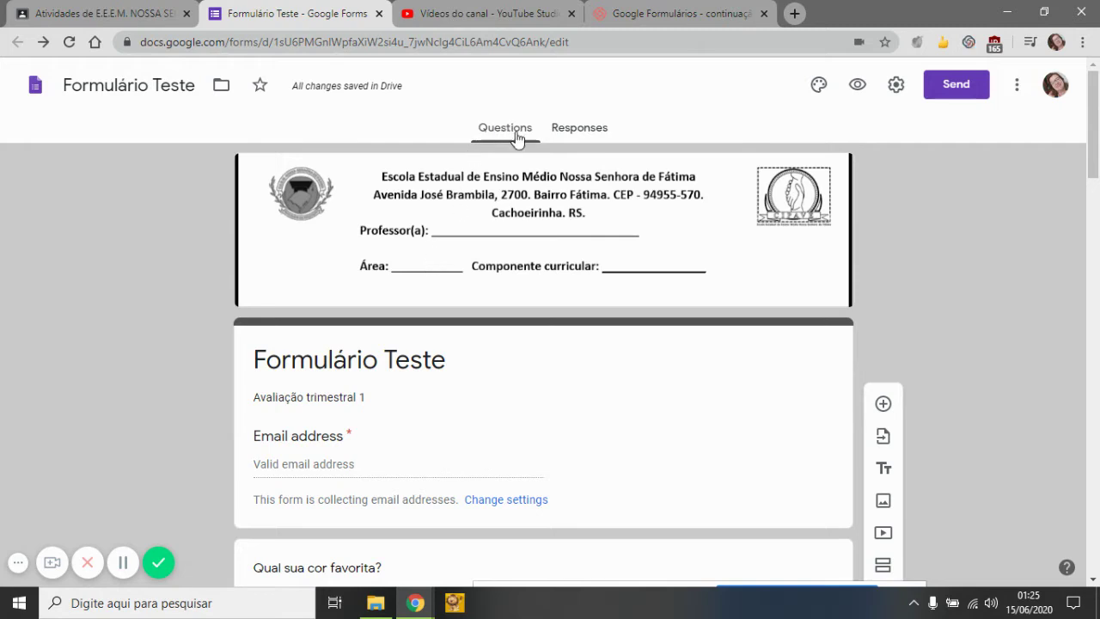
pyautogui.click(583, 131)
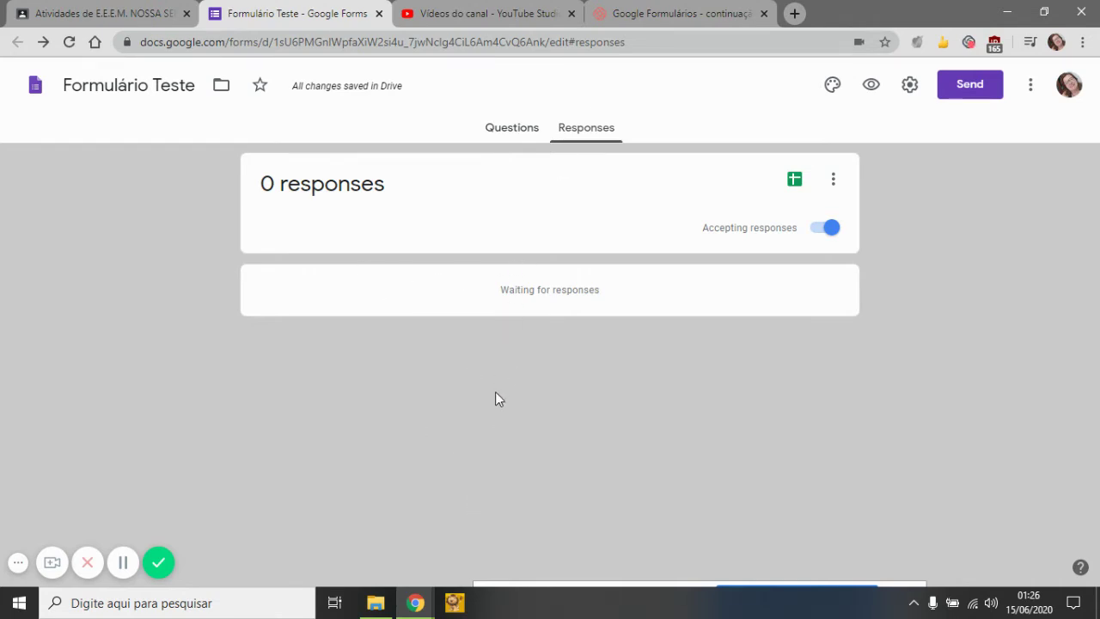
# - Switch to Google Classroom, view the "First Grade 101" class and return to the "E.E.E.M. NOSSA SENHORA DE FÁTIMA" class
pyautogui.click(99, 15)
pyautogui.click(21, 86)
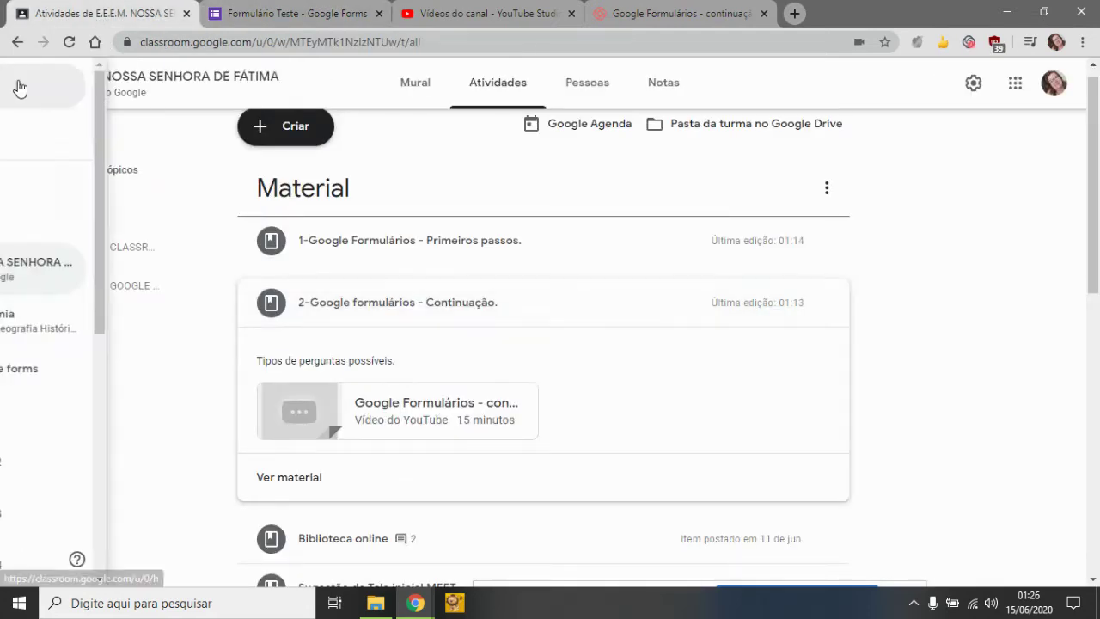
pyautogui.click(105, 421)
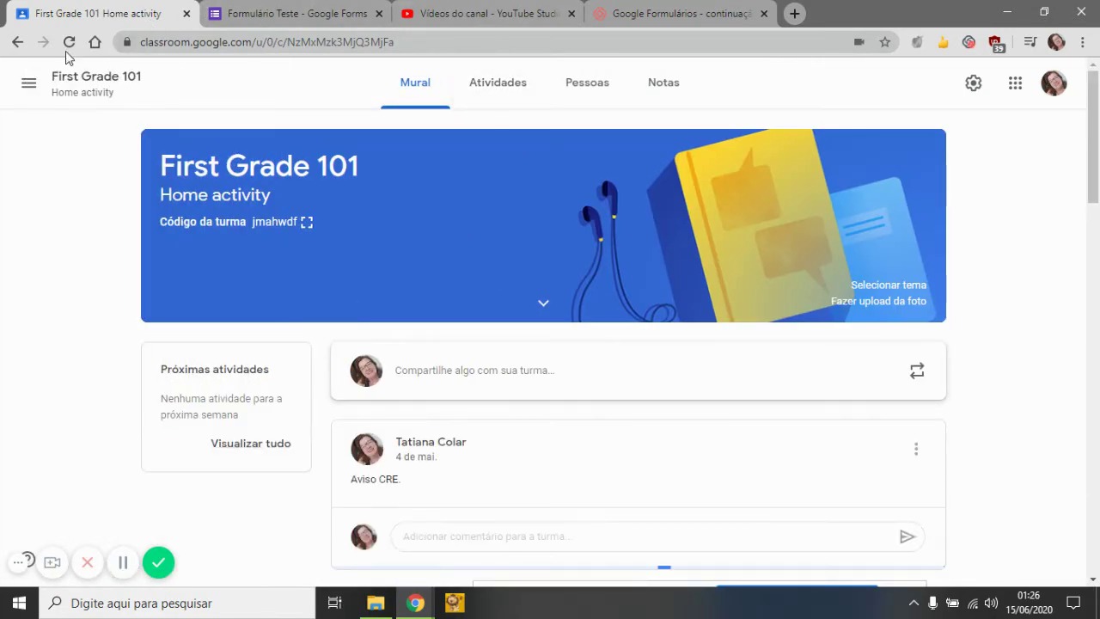
pyautogui.click(29, 84)
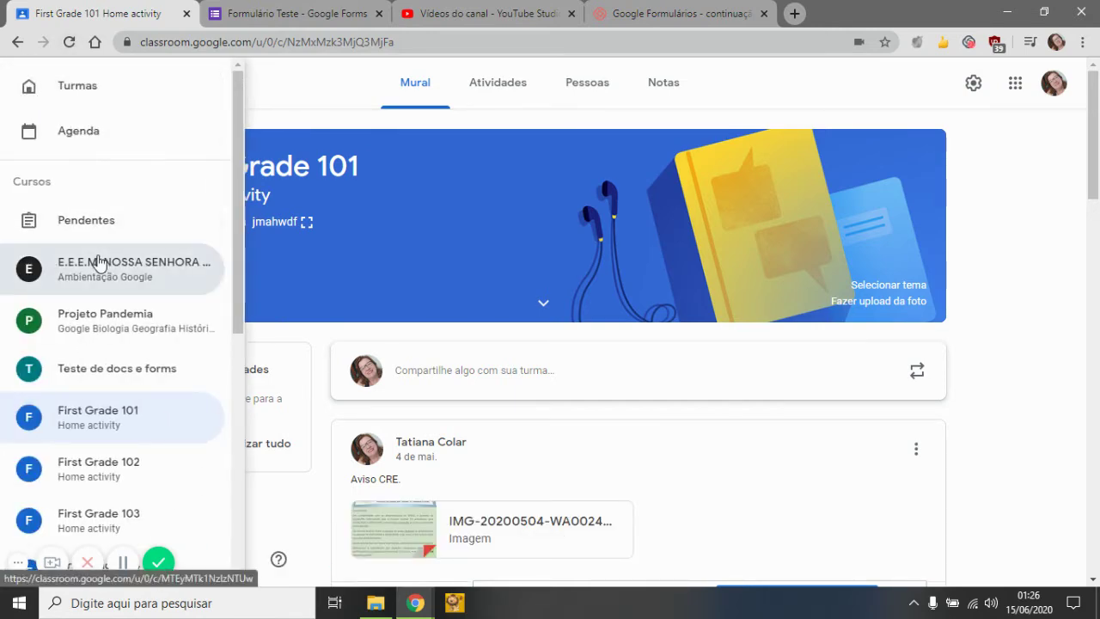
pyautogui.click(98, 263)
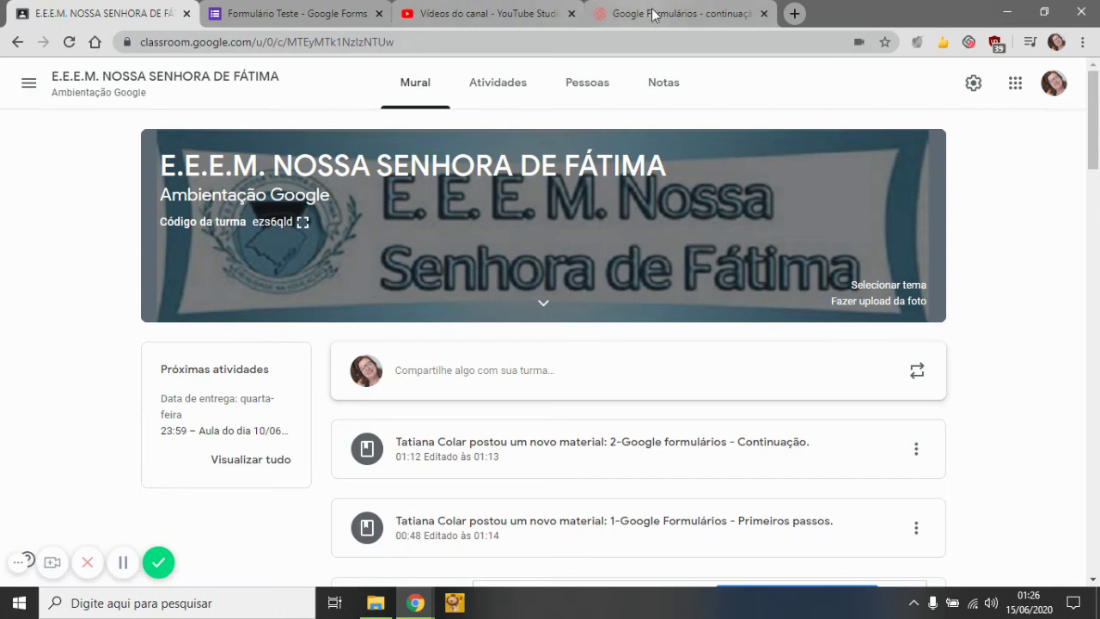
# - Open Google Drive in a new browser tab and open the "Forms" folder in My Drive
pyautogui.click(794, 14)
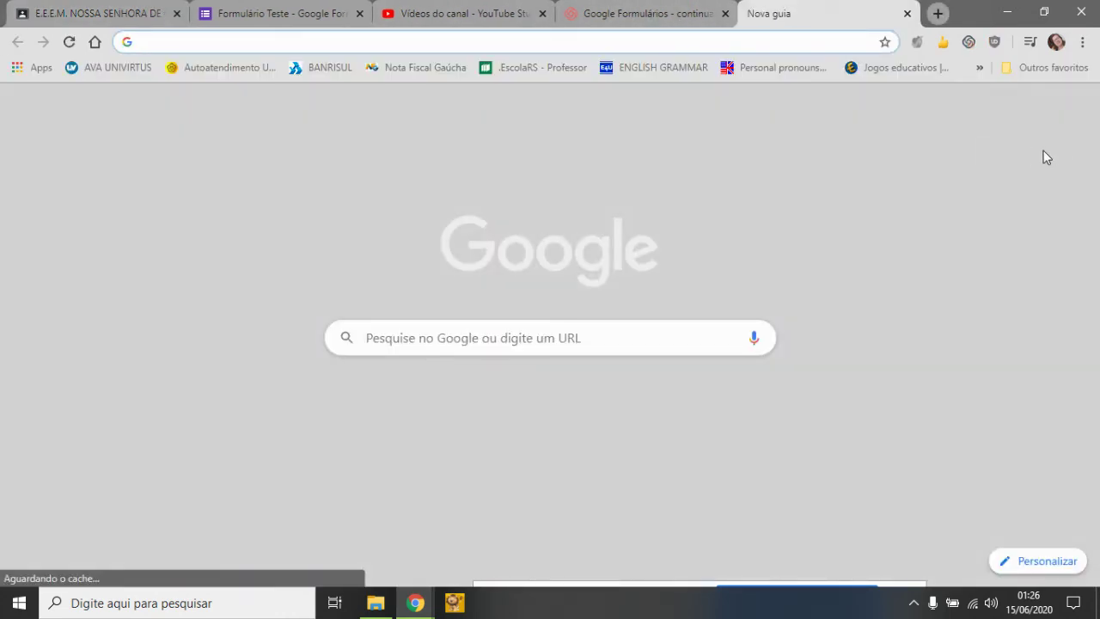
pyautogui.click(1038, 109)
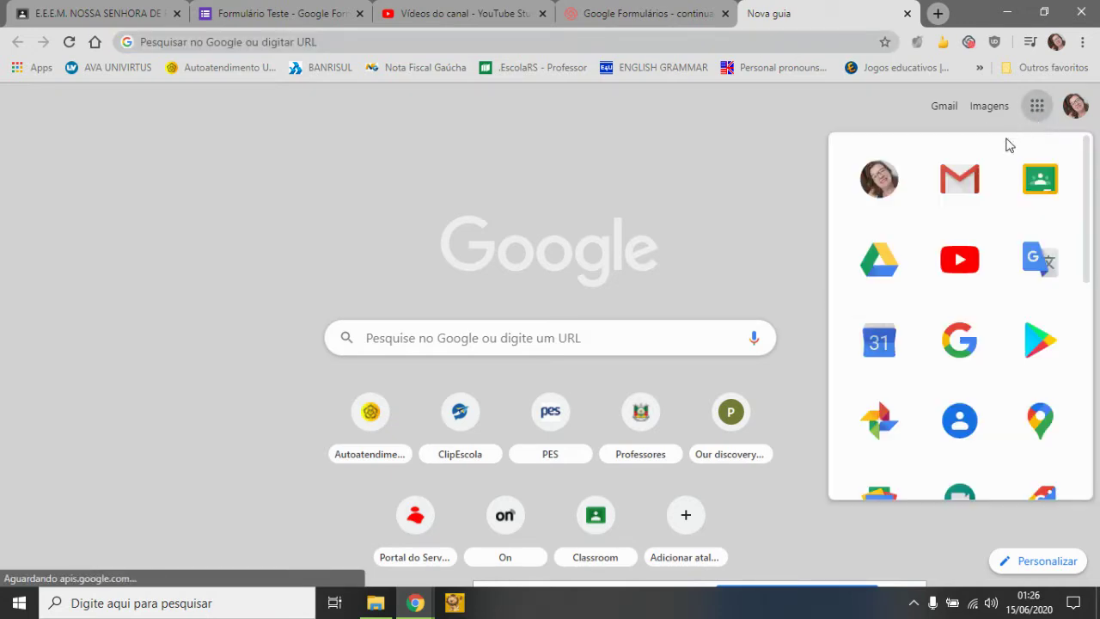
pyautogui.click(889, 276)
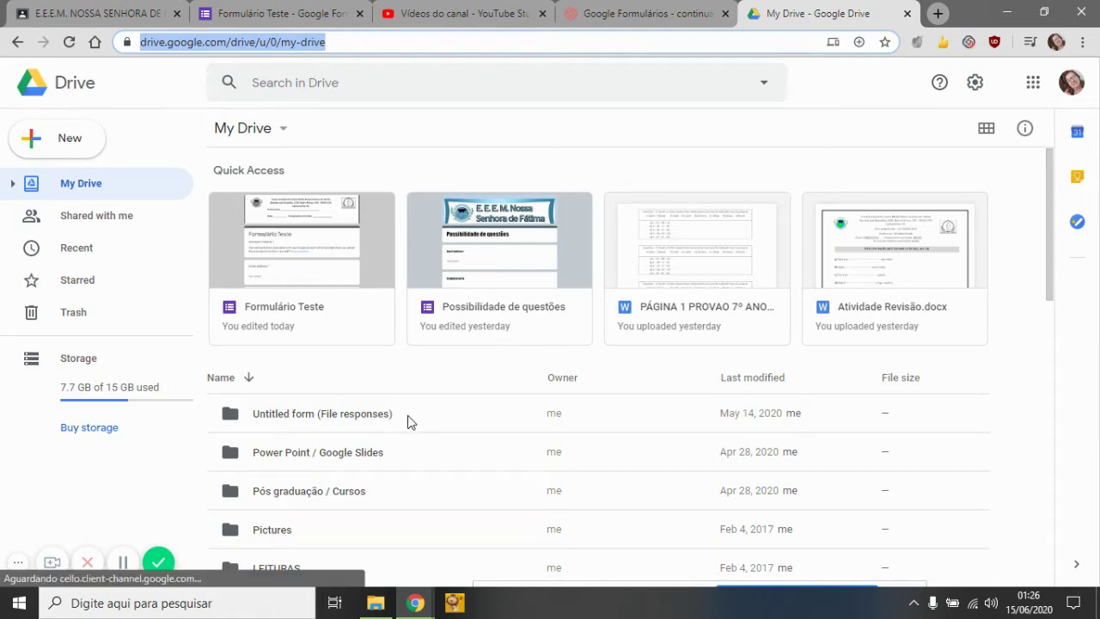
pyautogui.scroll(-5, 506, 420)
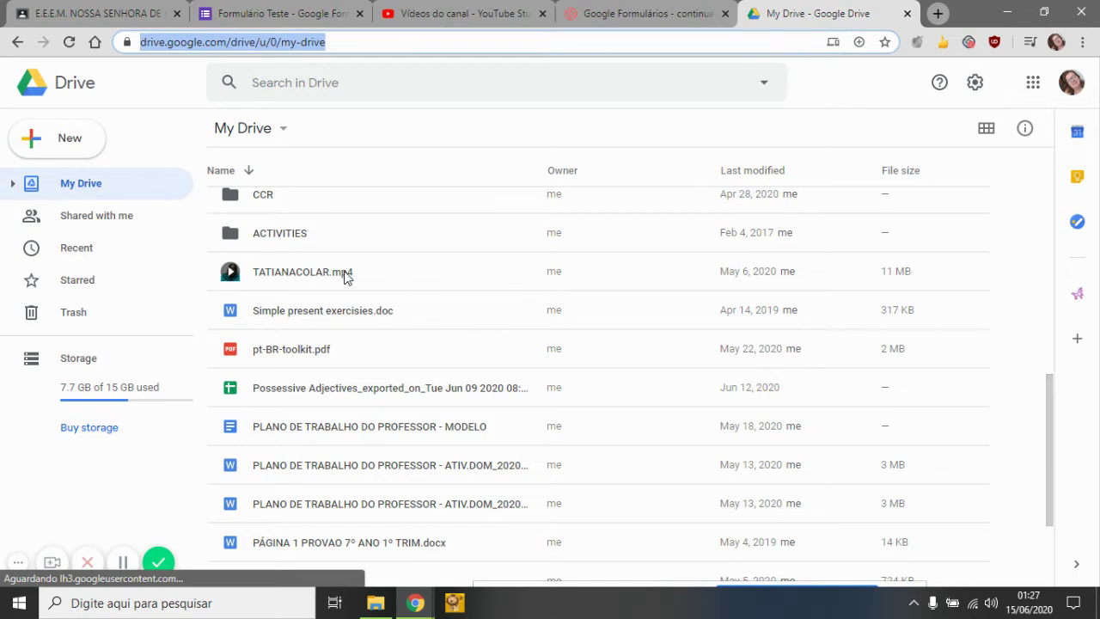
pyautogui.scroll(5, 455, 293)
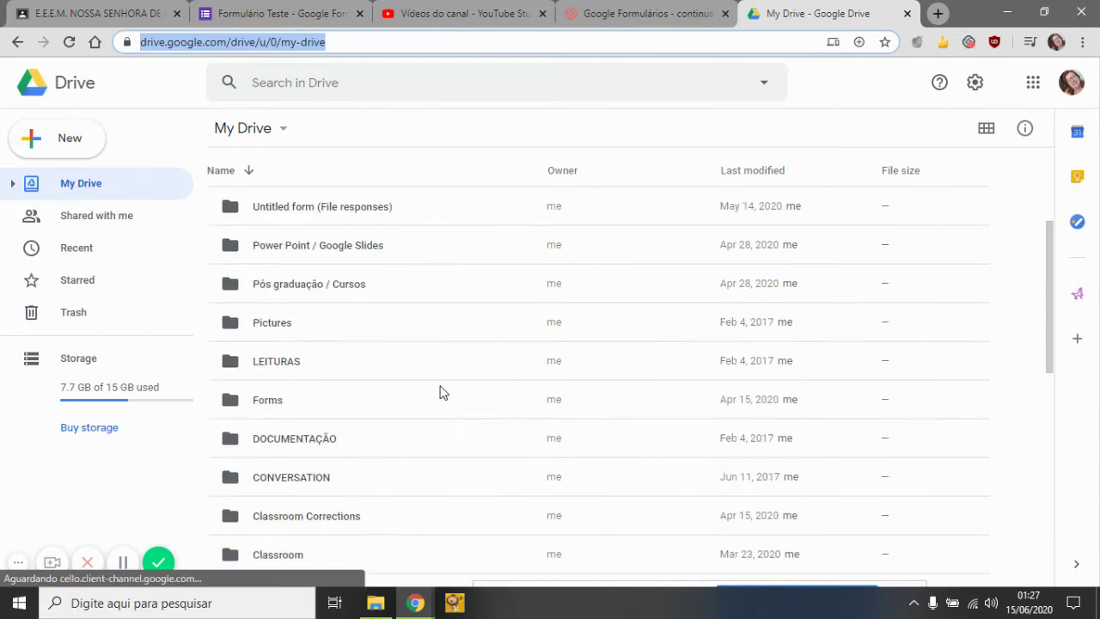
pyautogui.doubleClick(292, 411)
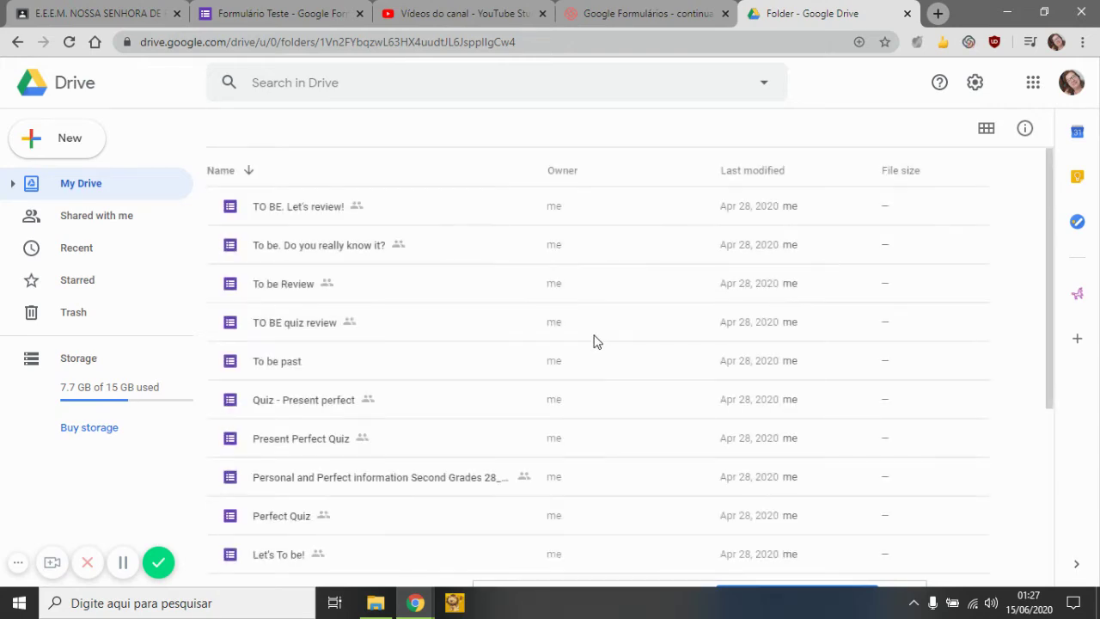
# - Open the "To be Review" form from the folder and look through its questions
pyautogui.doubleClick(303, 290)
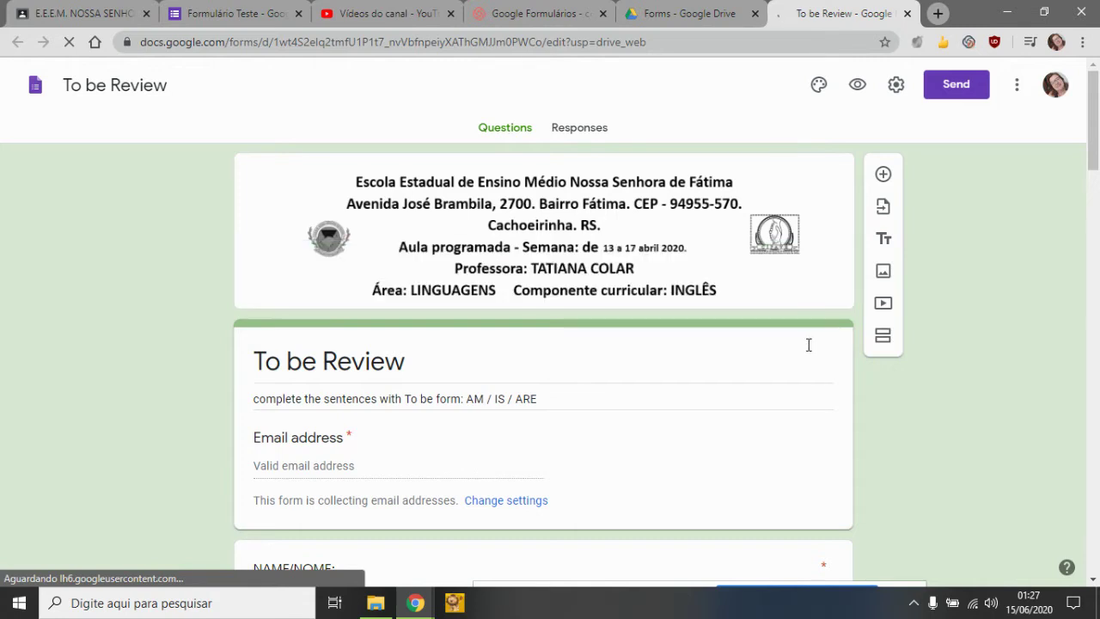
pyautogui.scroll(-5, 598, 401)
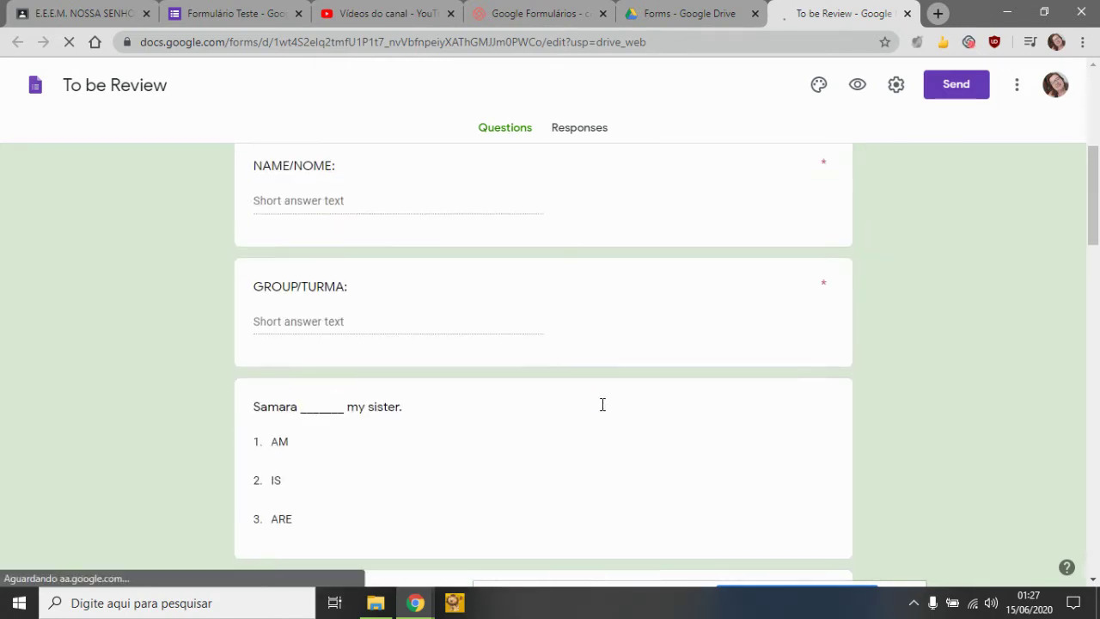
pyautogui.scroll(-4, 600, 405)
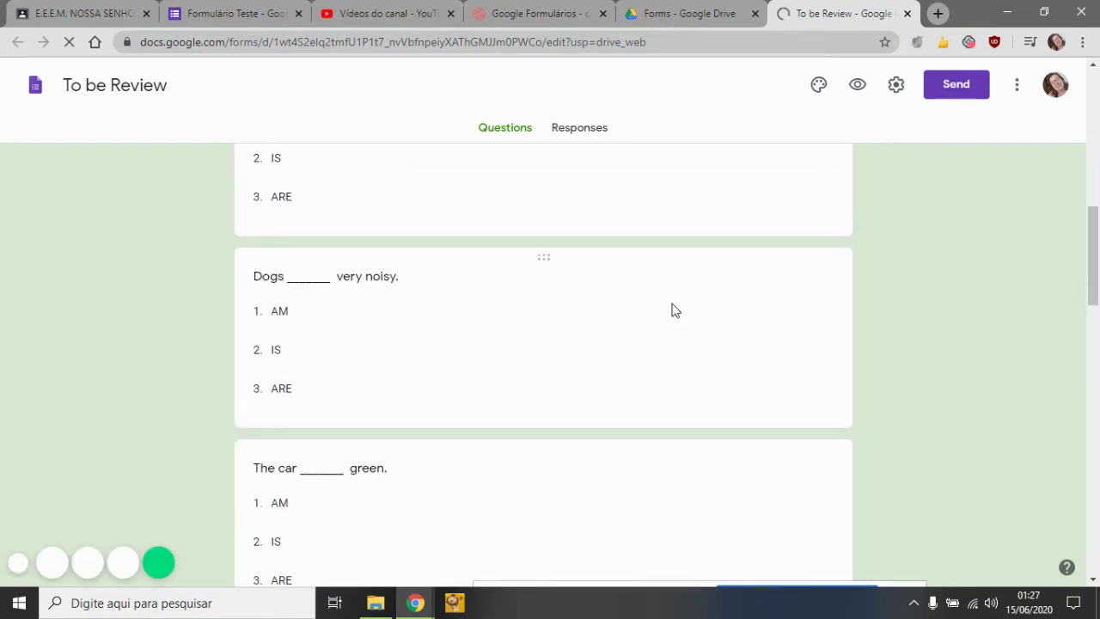
pyautogui.scroll(9, 721, 354)
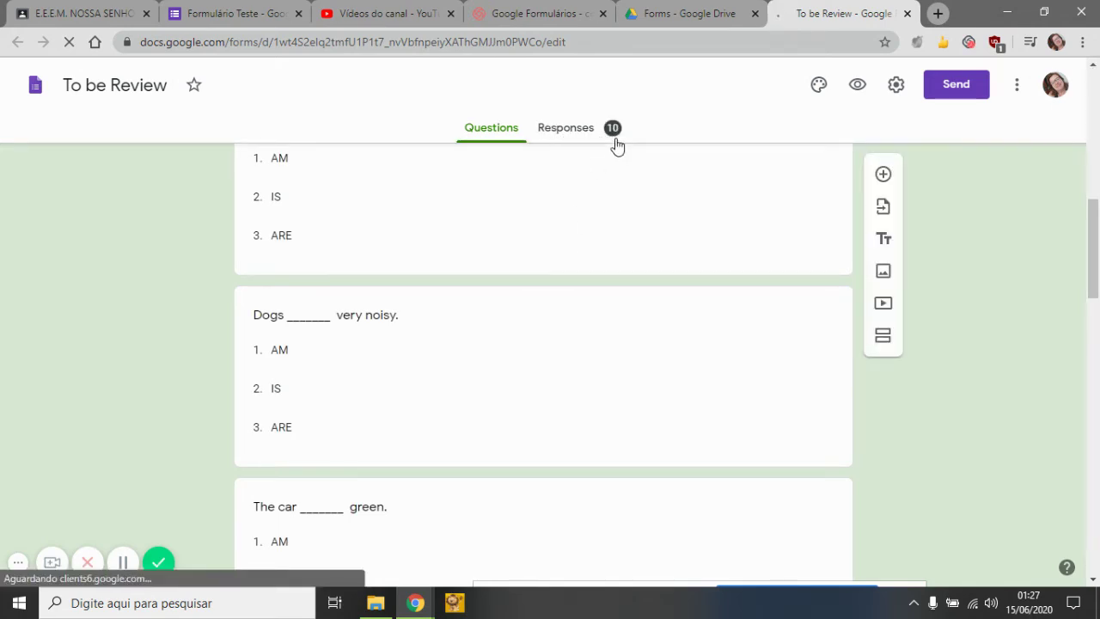
# - Examine the response summary of "To be Review": the respondent list, the name and group charts, and the answer charts for each question
pyautogui.click(556, 135)
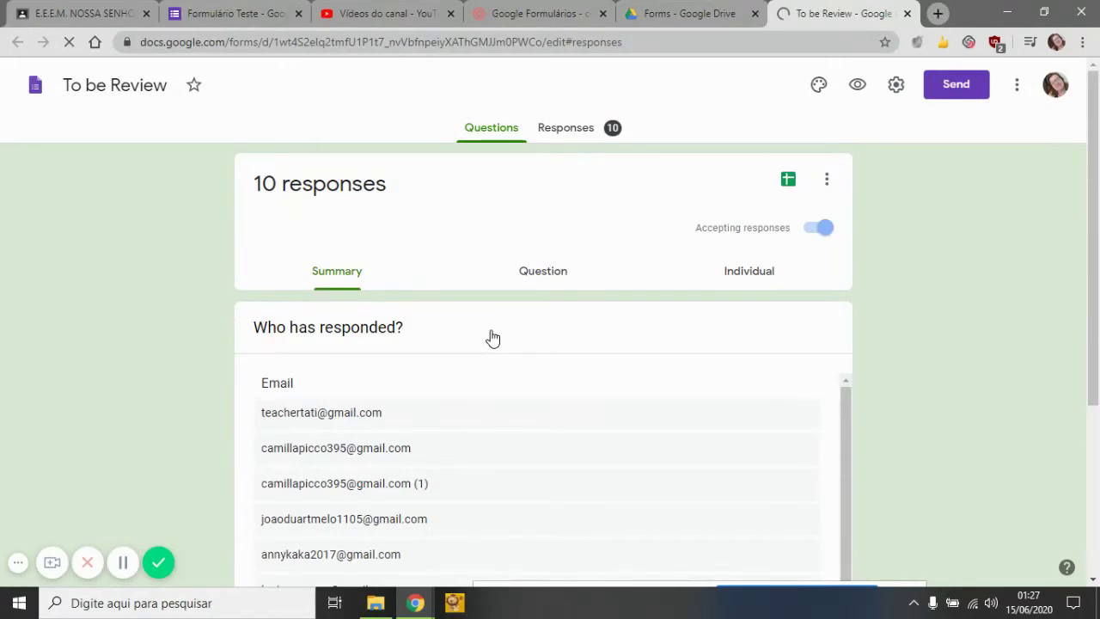
pyautogui.scroll(-1, 493, 336)
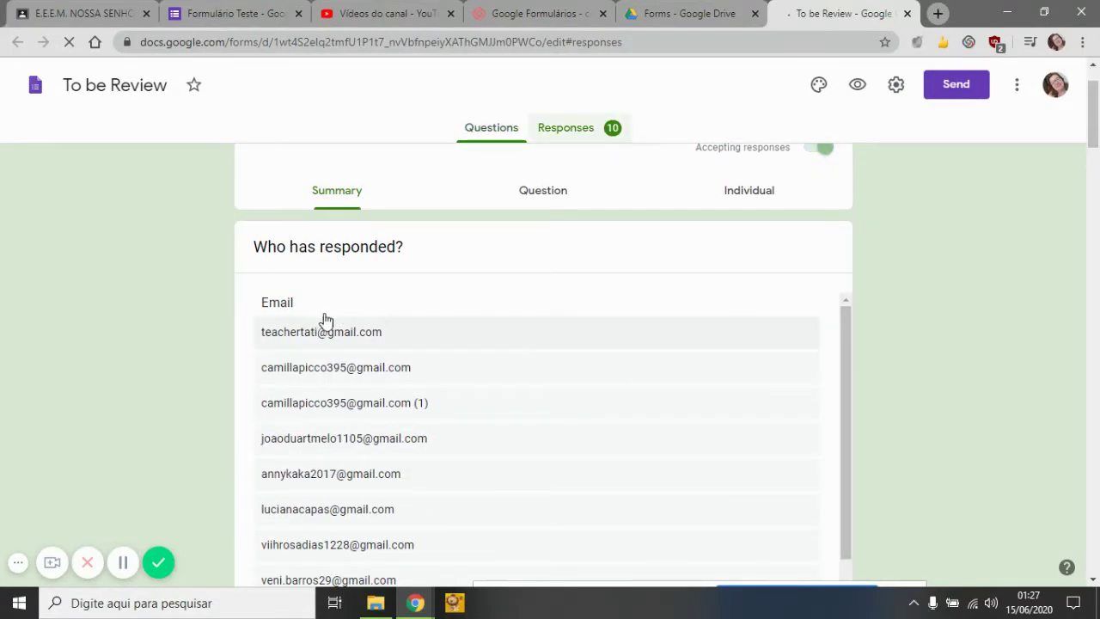
pyautogui.scroll(-1, 387, 464)
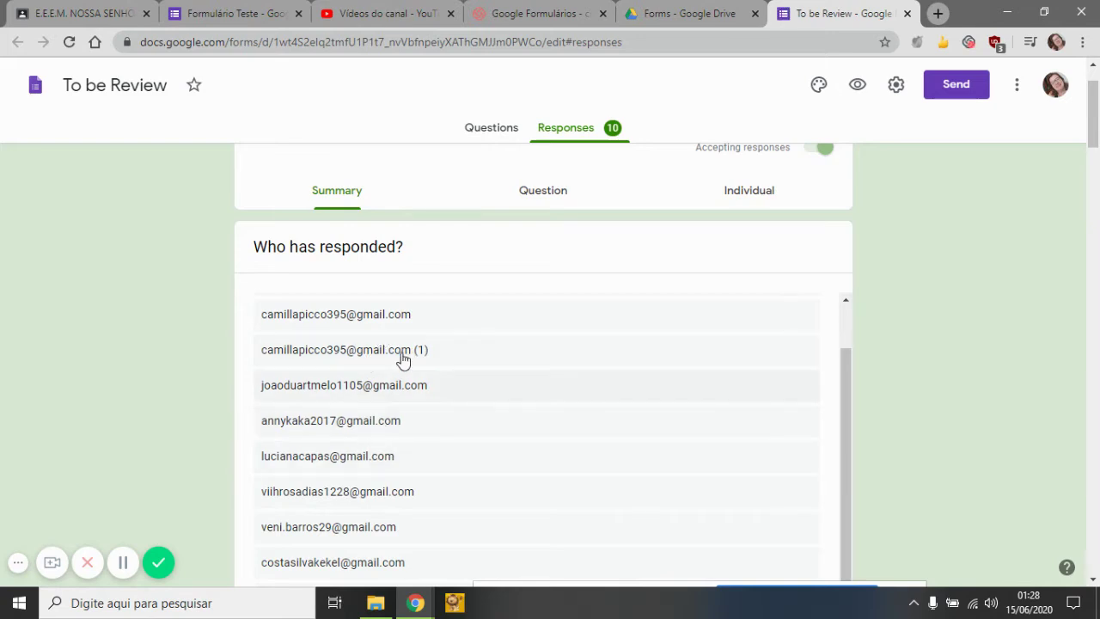
pyautogui.scroll(-5, 482, 401)
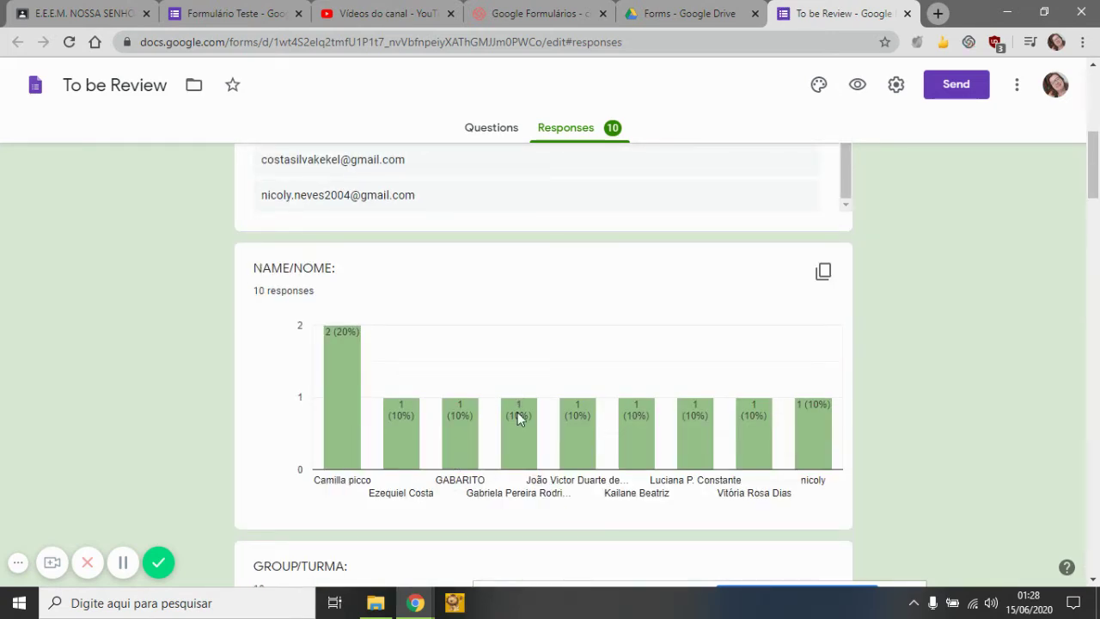
pyautogui.scroll(-4, 503, 405)
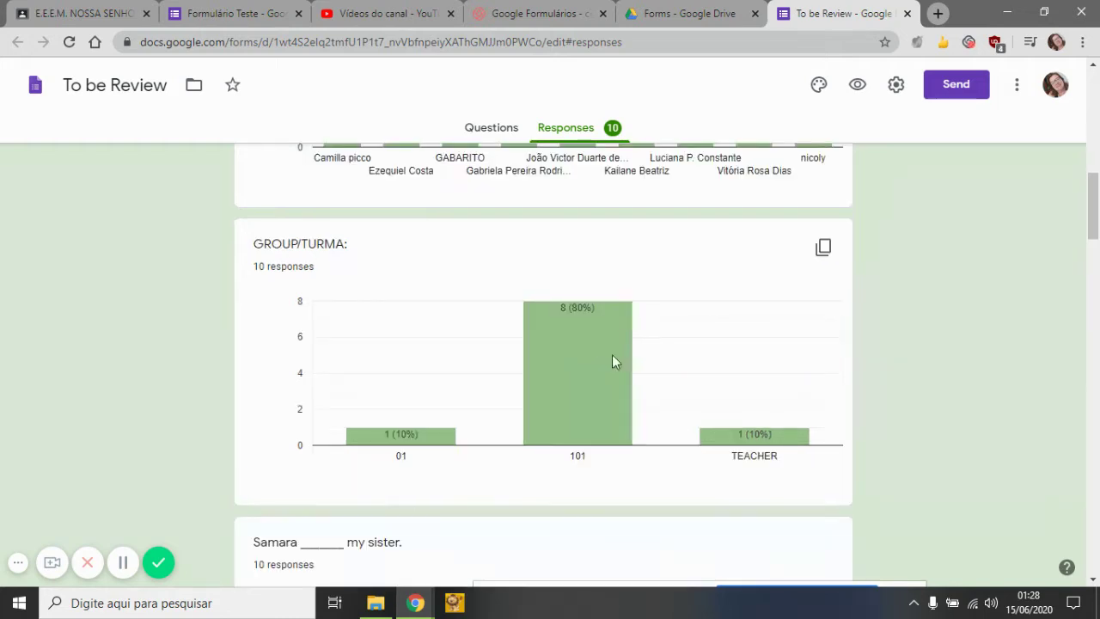
pyautogui.scroll(-2, 614, 361)
pyautogui.scroll(-9, 589, 375)
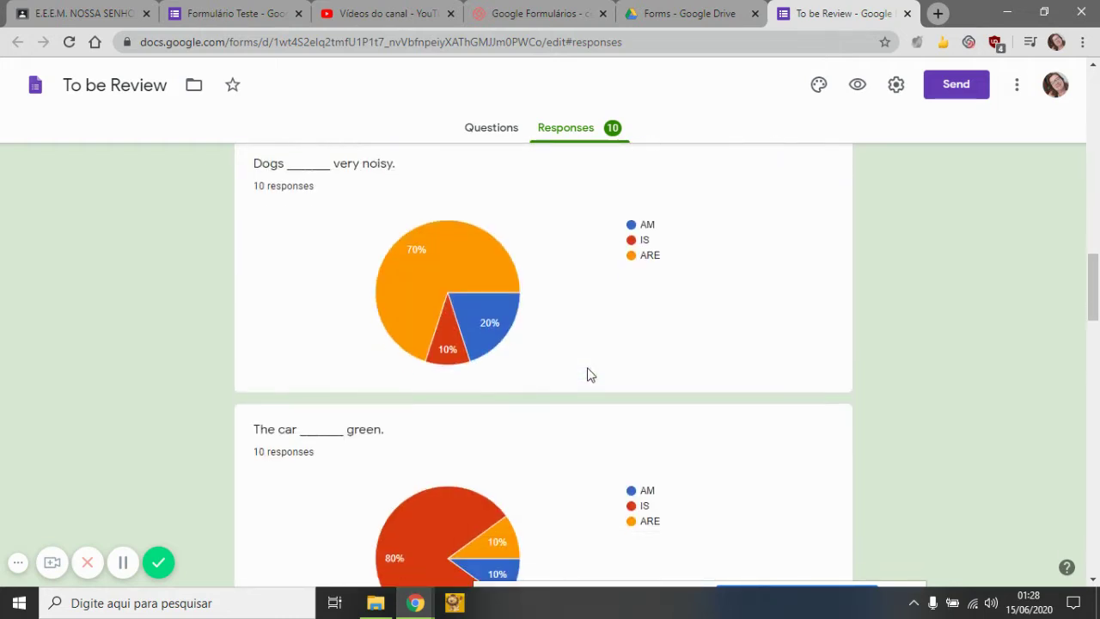
pyautogui.scroll(-9, 589, 378)
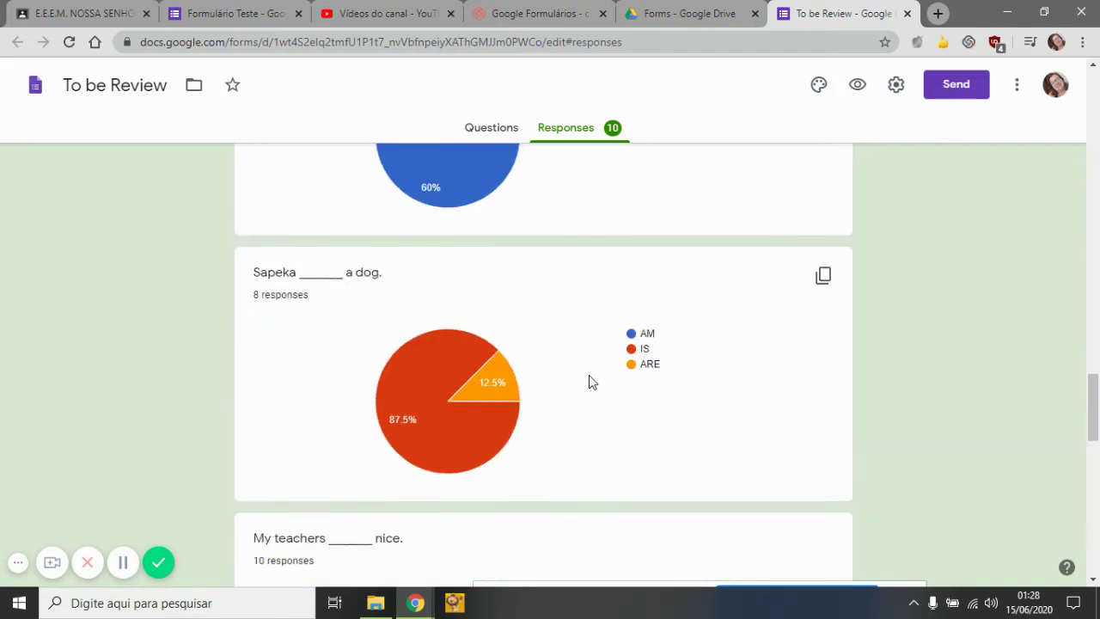
pyautogui.scroll(-5, 590, 381)
pyautogui.scroll(11, 592, 382)
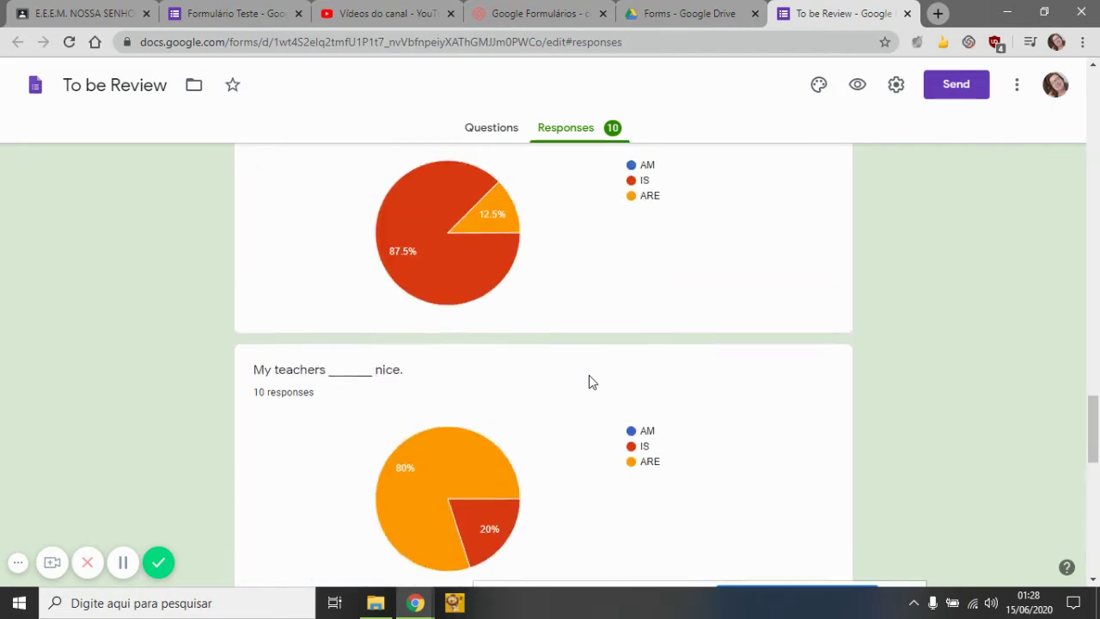
# - Review the answer charts of the "To be Review" summary again, from "Samara ___ my sister." through "___ I bothering you?"
pyautogui.scroll(7, 592, 381)
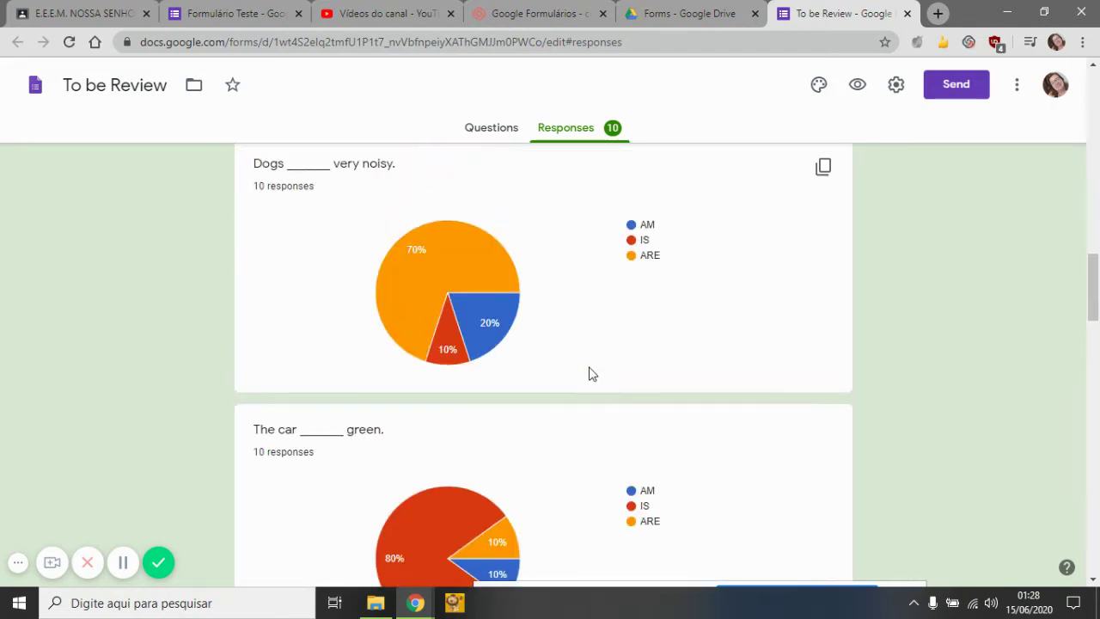
pyautogui.moveTo(490, 274)
pyautogui.scroll(2, 507, 292)
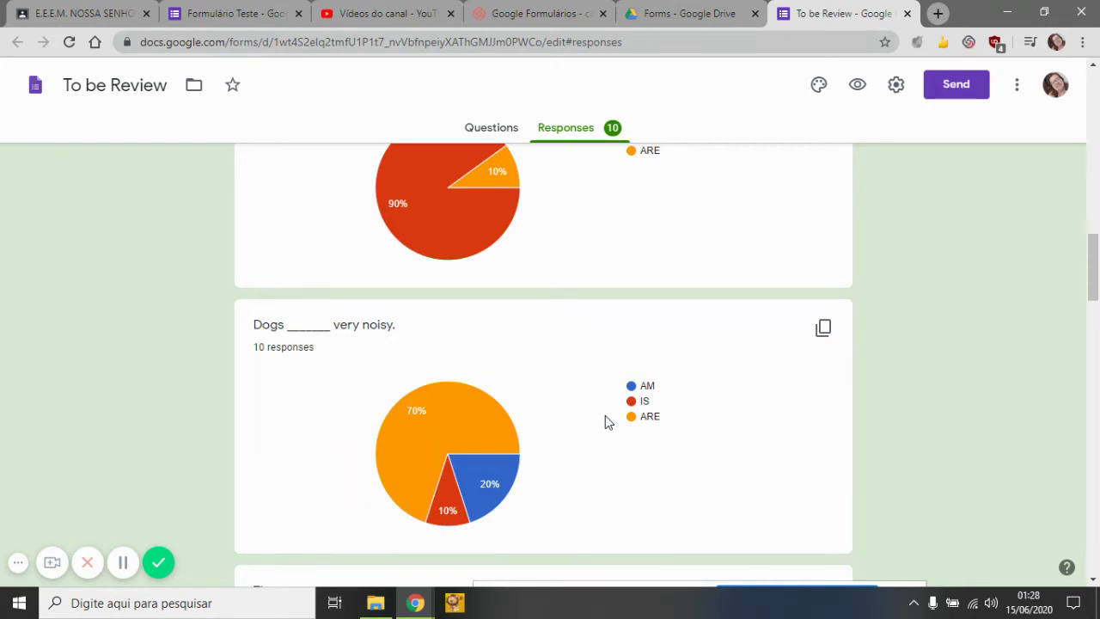
pyautogui.scroll(1, 606, 421)
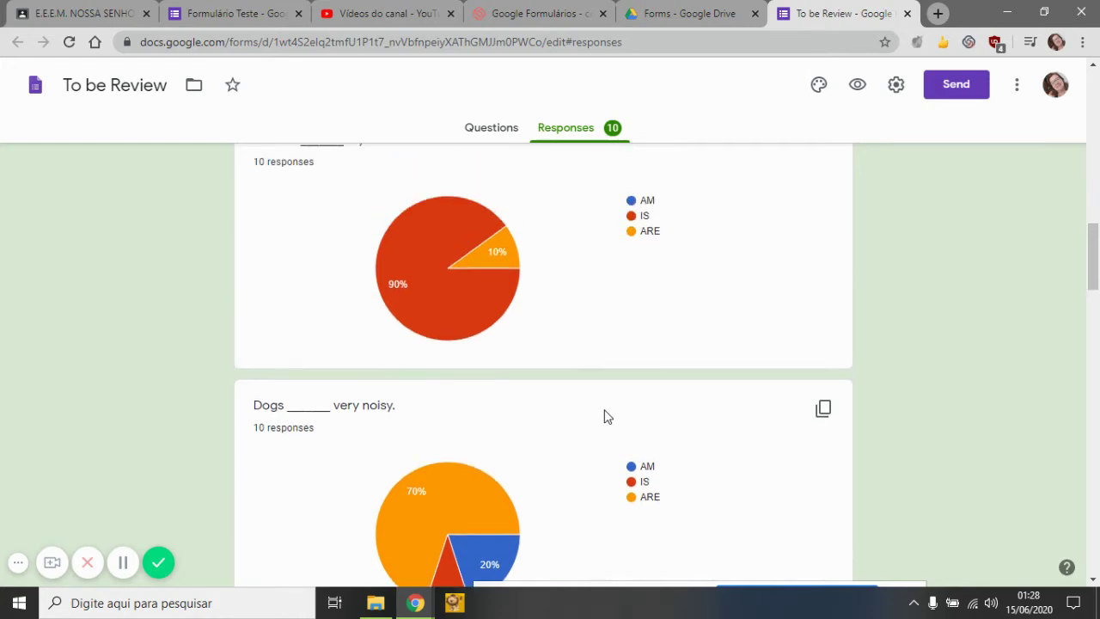
pyautogui.scroll(1, 519, 315)
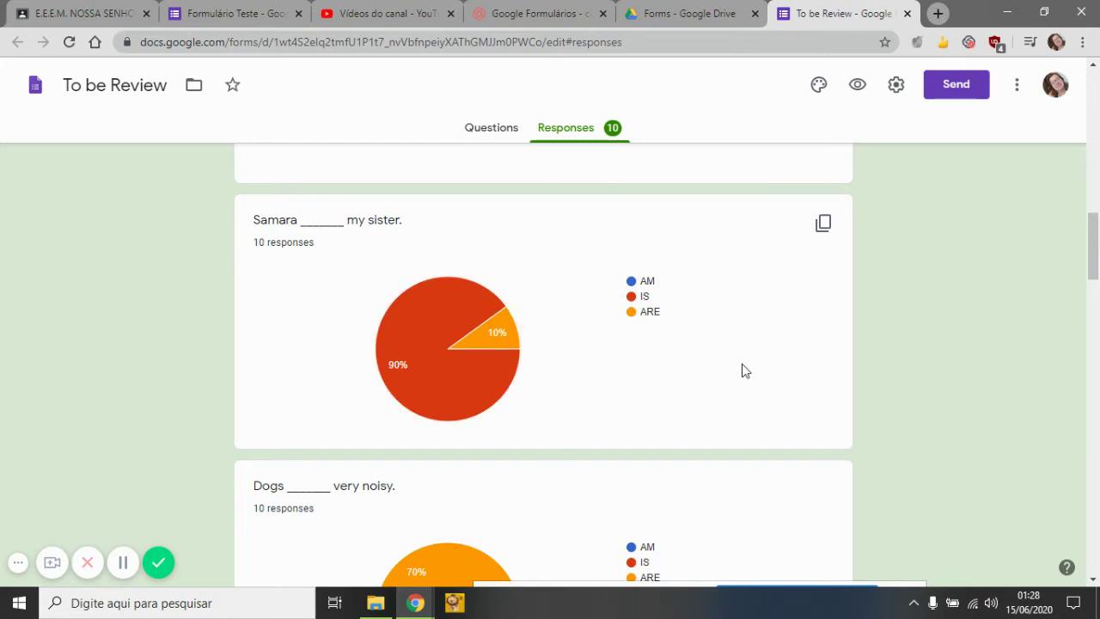
pyautogui.scroll(-8, 745, 370)
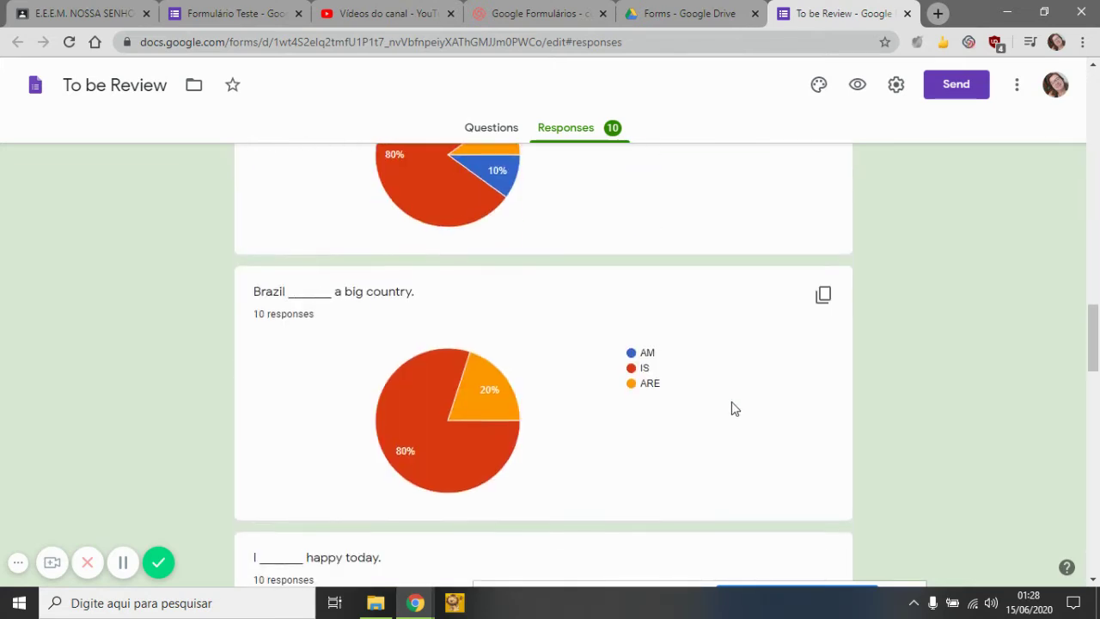
pyautogui.scroll(-12, 731, 408)
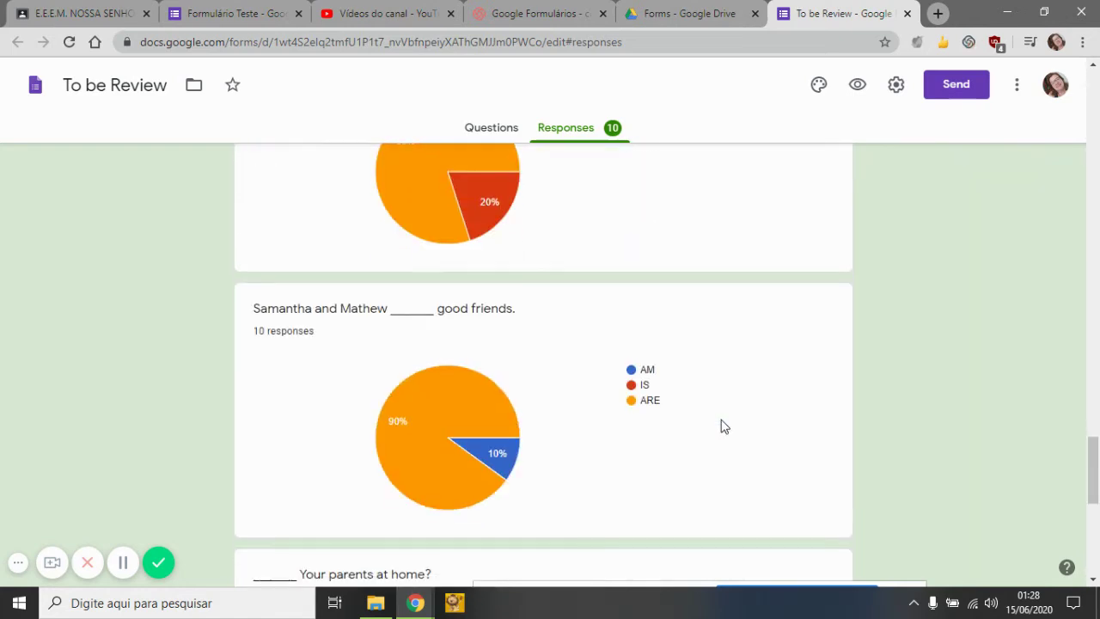
pyautogui.scroll(-2, 722, 426)
pyautogui.scroll(-3, 724, 434)
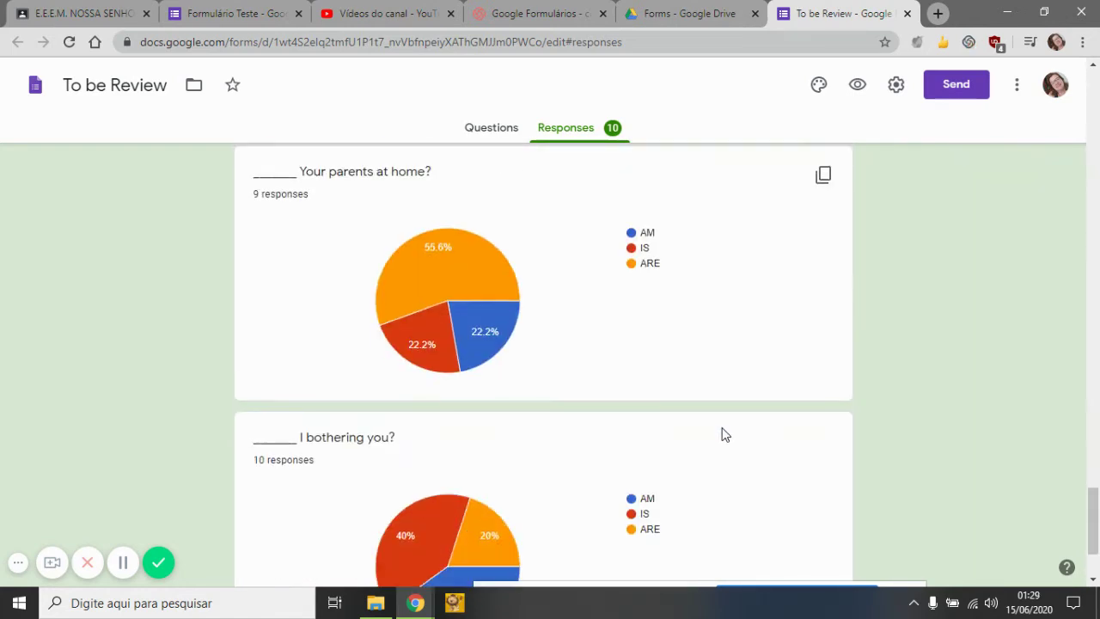
pyautogui.scroll(-2, 725, 439)
pyautogui.scroll(15, 724, 448)
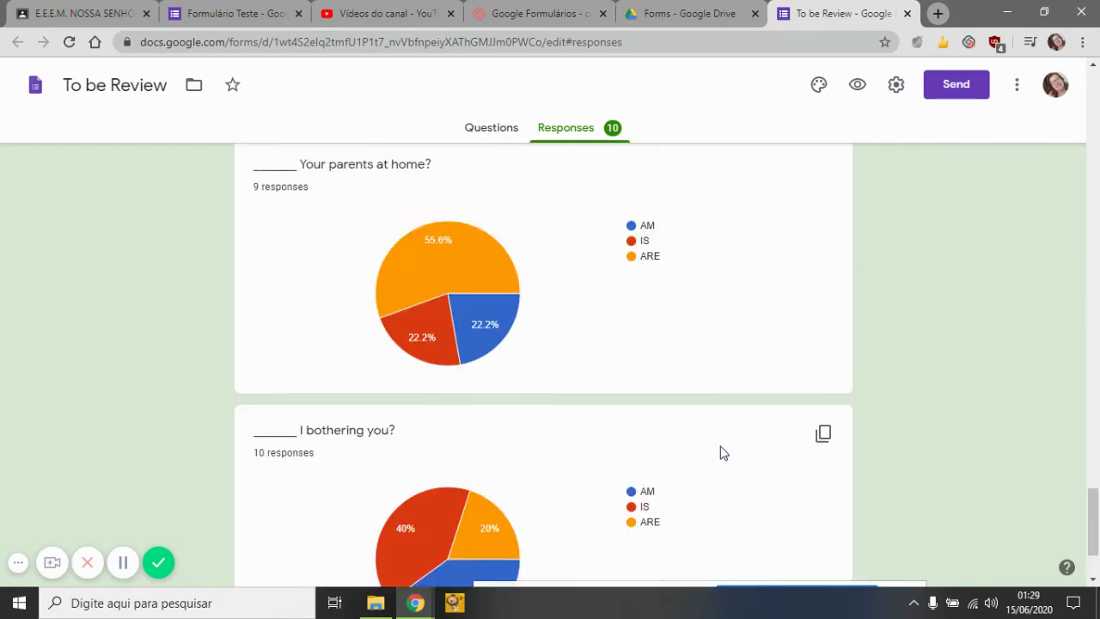
pyautogui.scroll(15, 726, 443)
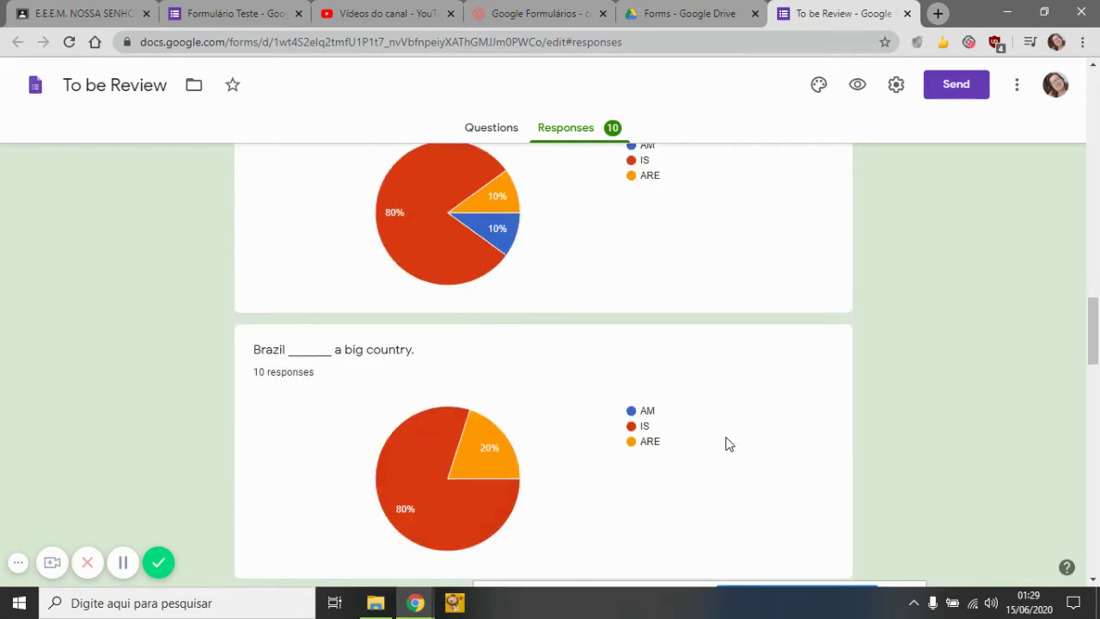
pyautogui.scroll(-1, 728, 444)
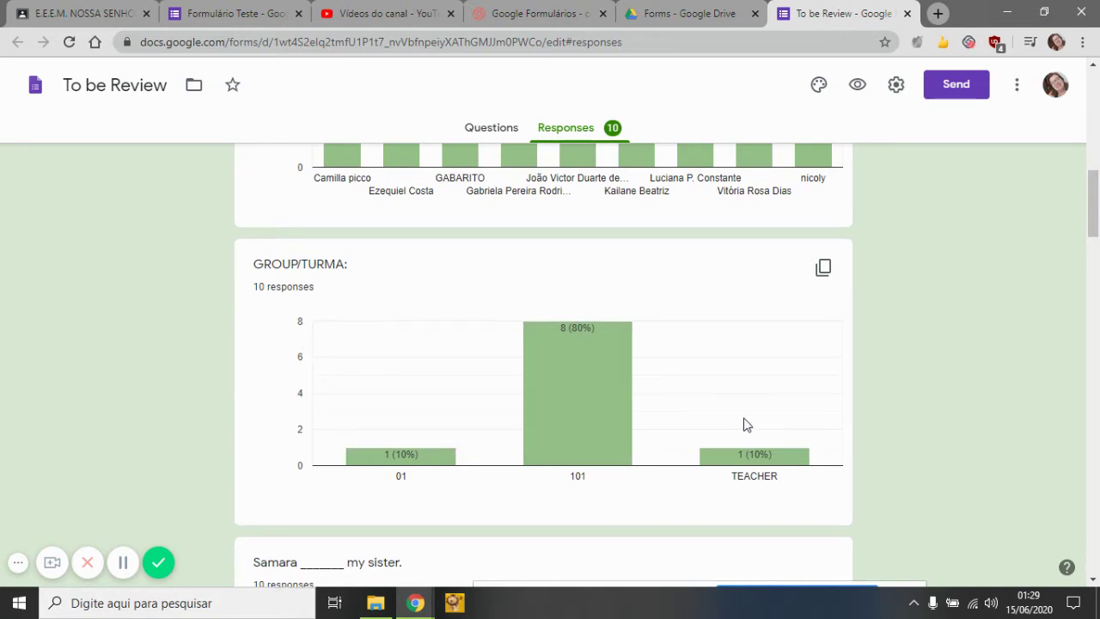
# - Examine the GROUP/TURMA chart, the name chart and the list of respondents' e-mail addresses in the response summary
pyautogui.scroll(5, 744, 424)
pyautogui.scroll(-5, 744, 429)
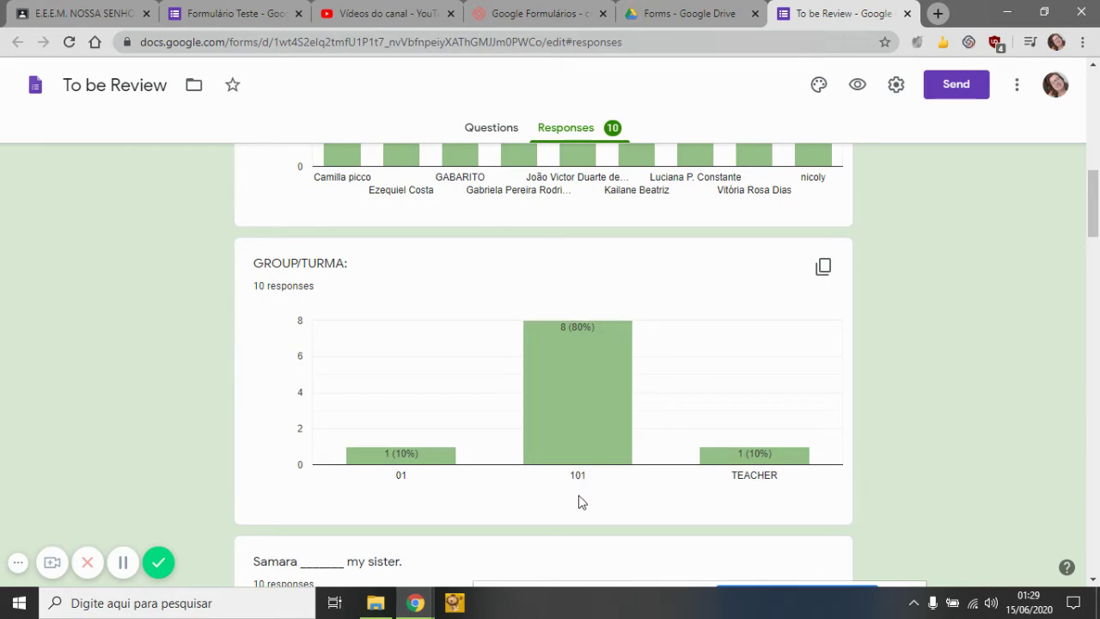
pyautogui.moveTo(558, 346)
pyautogui.scroll(2, 743, 477)
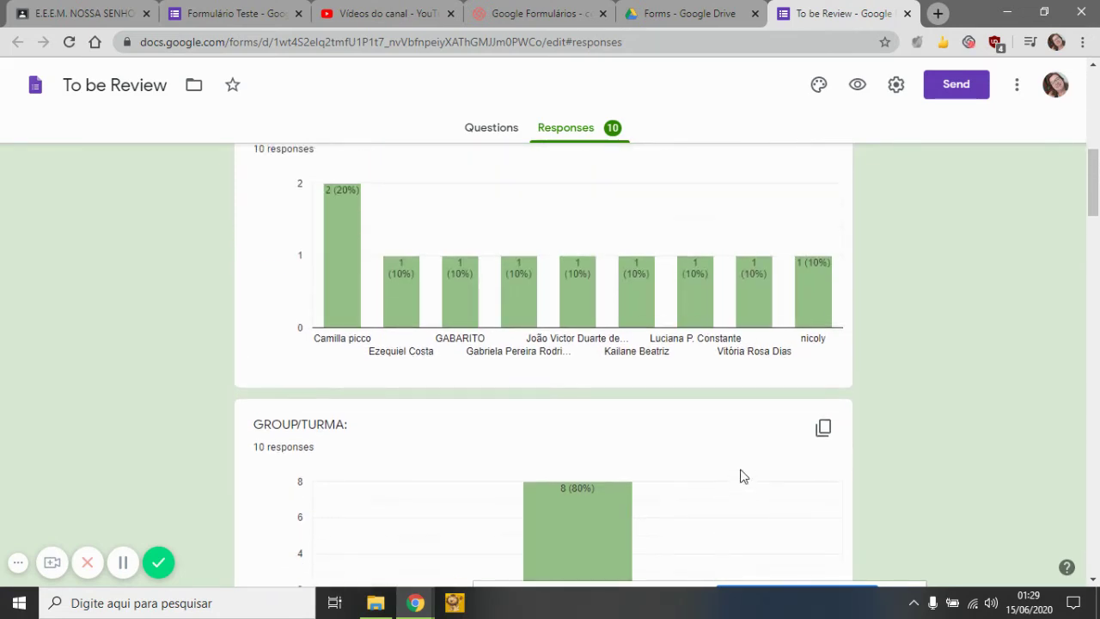
pyautogui.scroll(8, 743, 466)
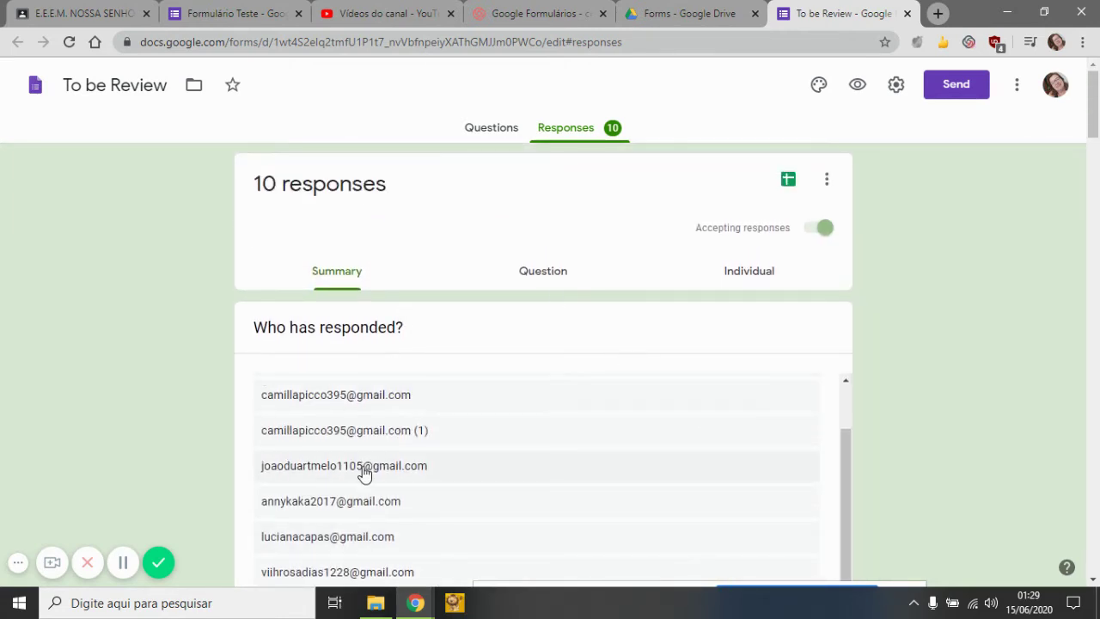
pyautogui.scroll(-2, 363, 472)
pyautogui.scroll(3, 518, 290)
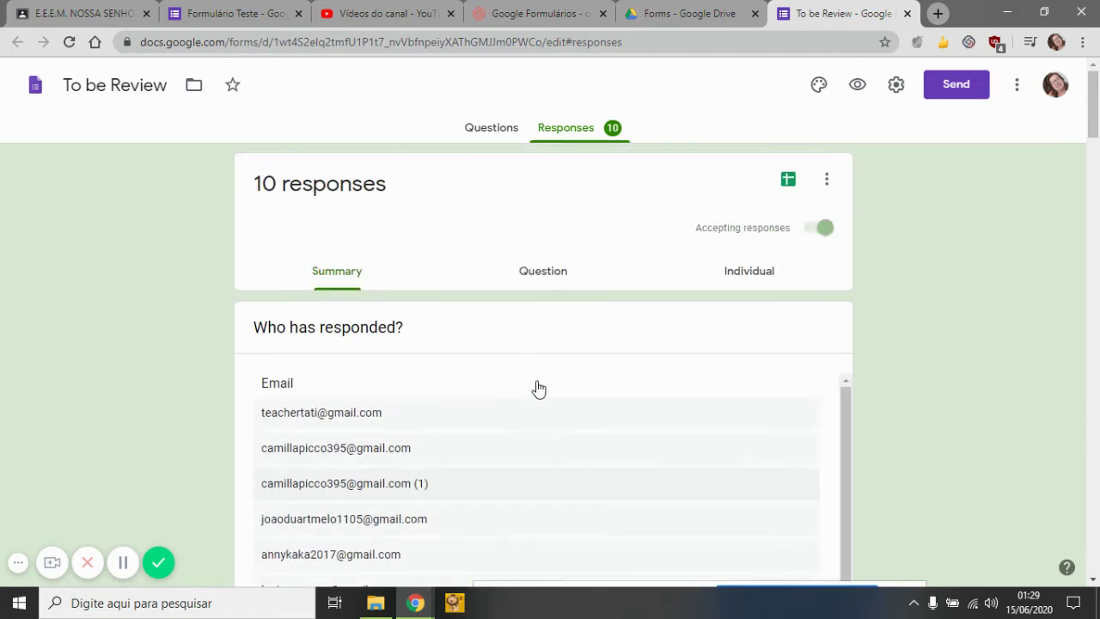
# - Show the responses by question and select the question "The car ___ green."
pyautogui.click(535, 273)
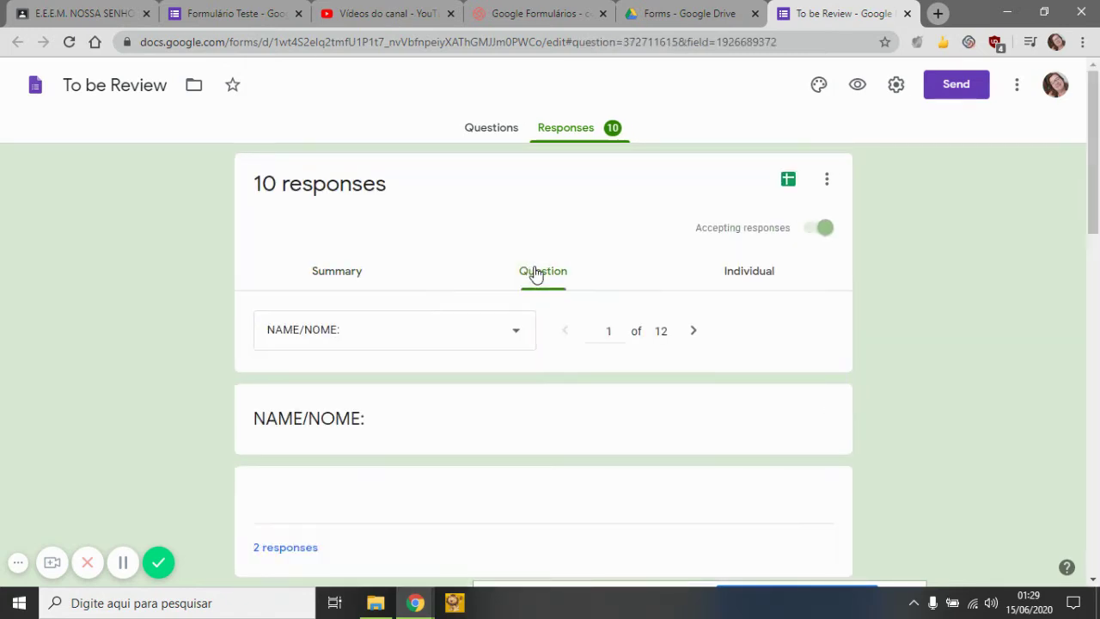
pyautogui.scroll(-3, 530, 483)
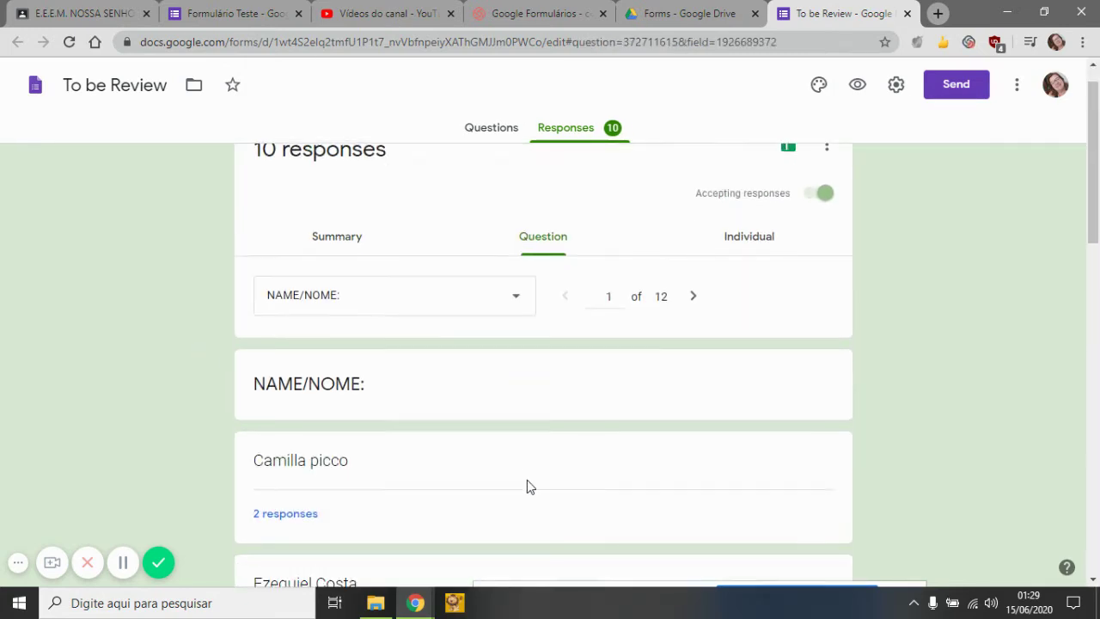
pyautogui.scroll(3, 529, 488)
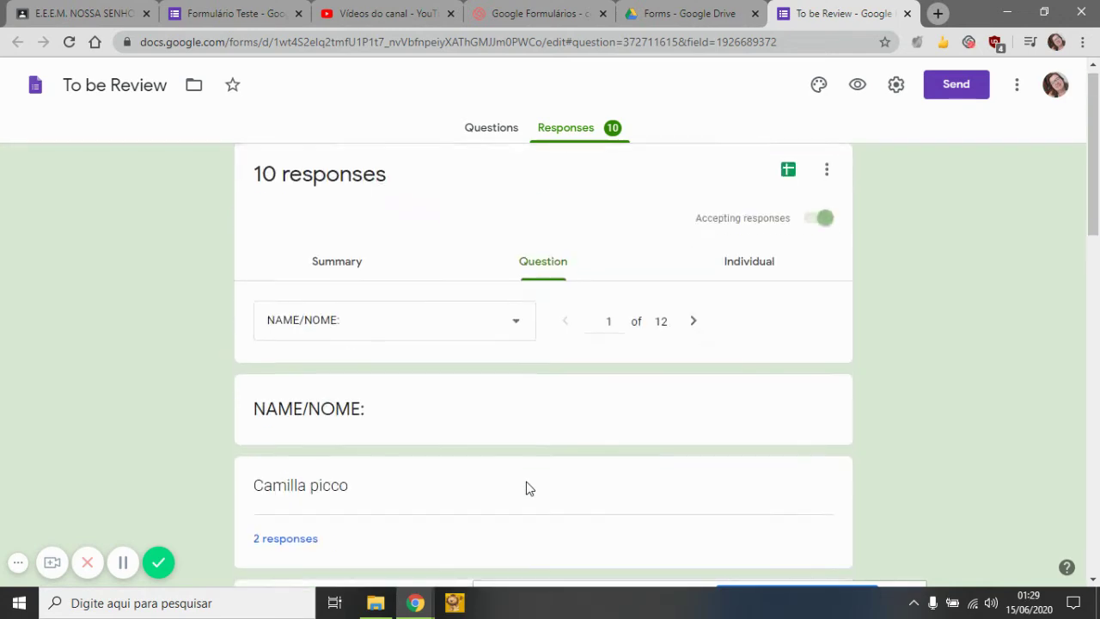
pyautogui.click(518, 336)
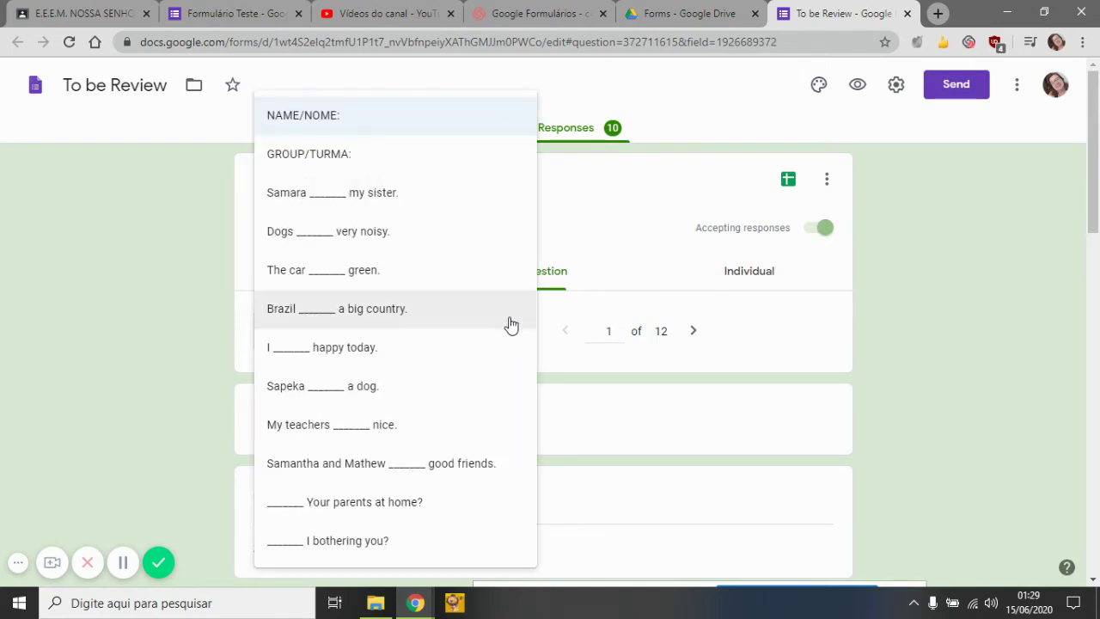
pyautogui.click(284, 279)
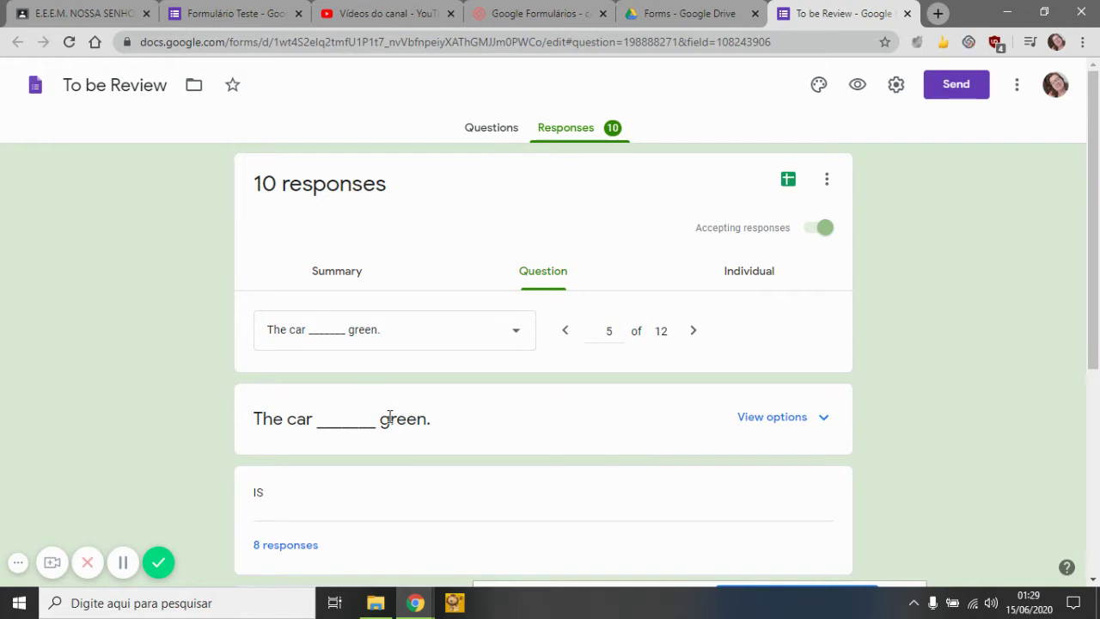
# - Look through the IS, AM and ARE answers to "The car ___ green." and show who answered ARE
pyautogui.scroll(-2, 580, 442)
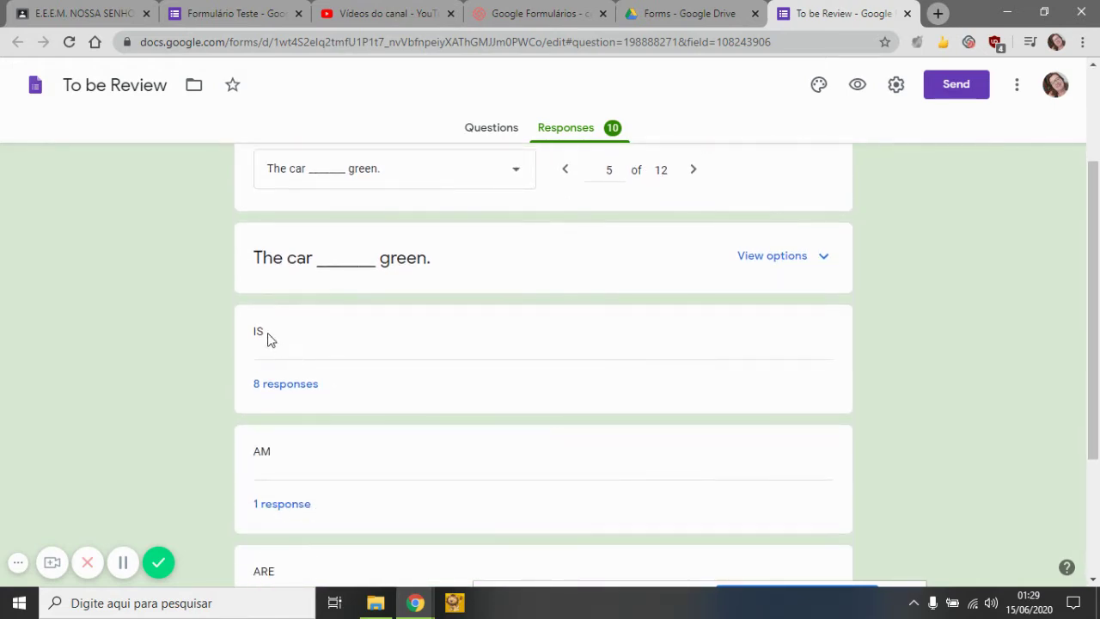
pyautogui.scroll(-1, 427, 410)
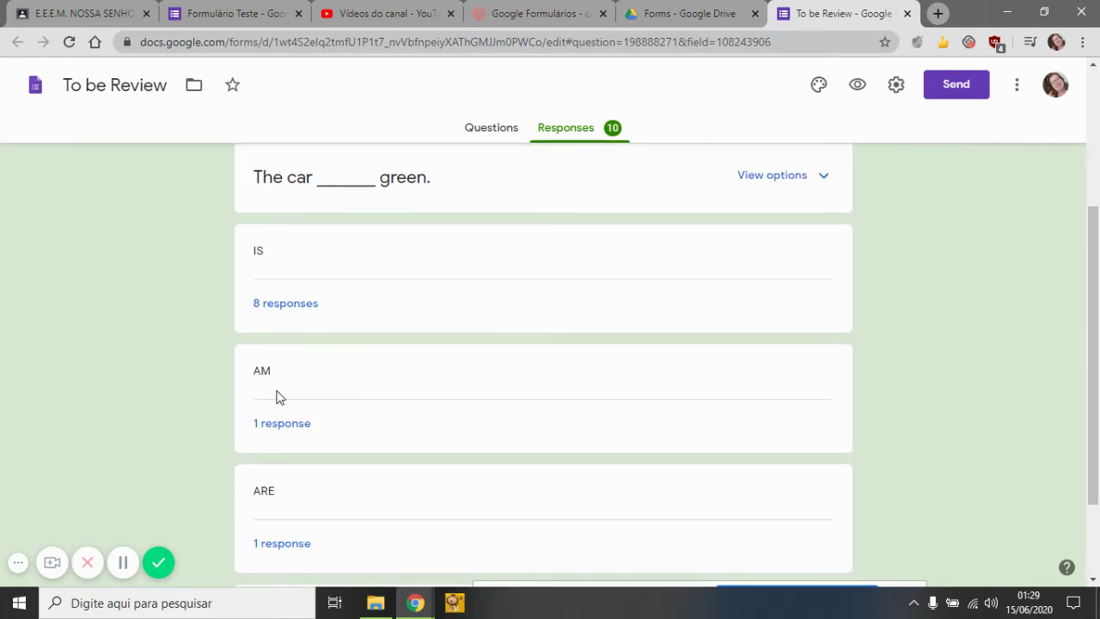
pyautogui.scroll(-1, 341, 455)
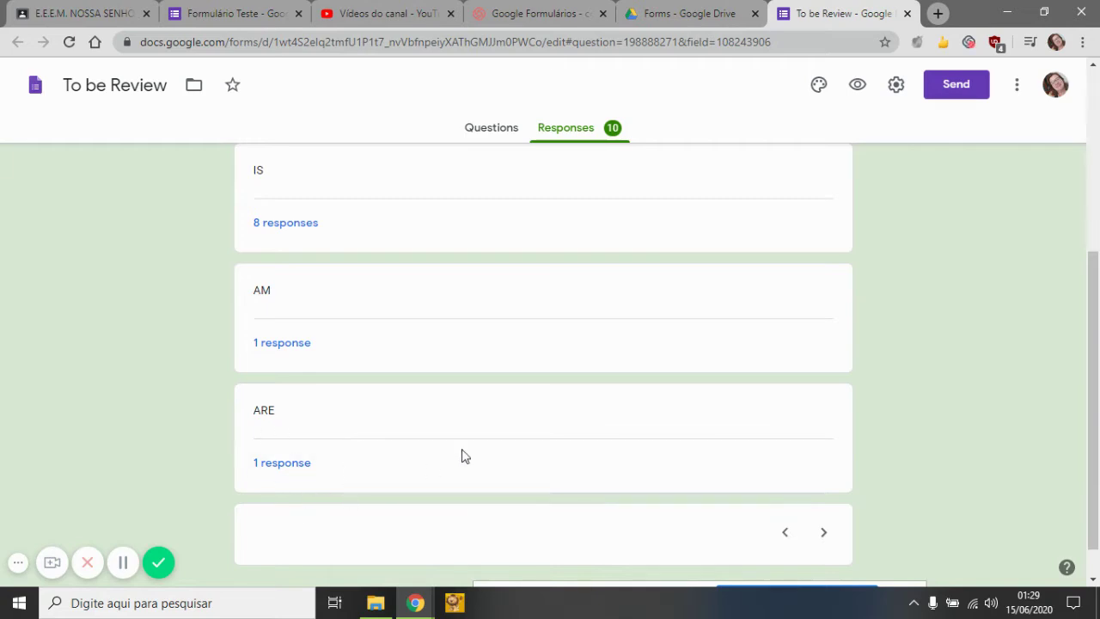
pyautogui.scroll(-1, 469, 458)
pyautogui.scroll(1, 474, 459)
pyautogui.scroll(-1, 446, 446)
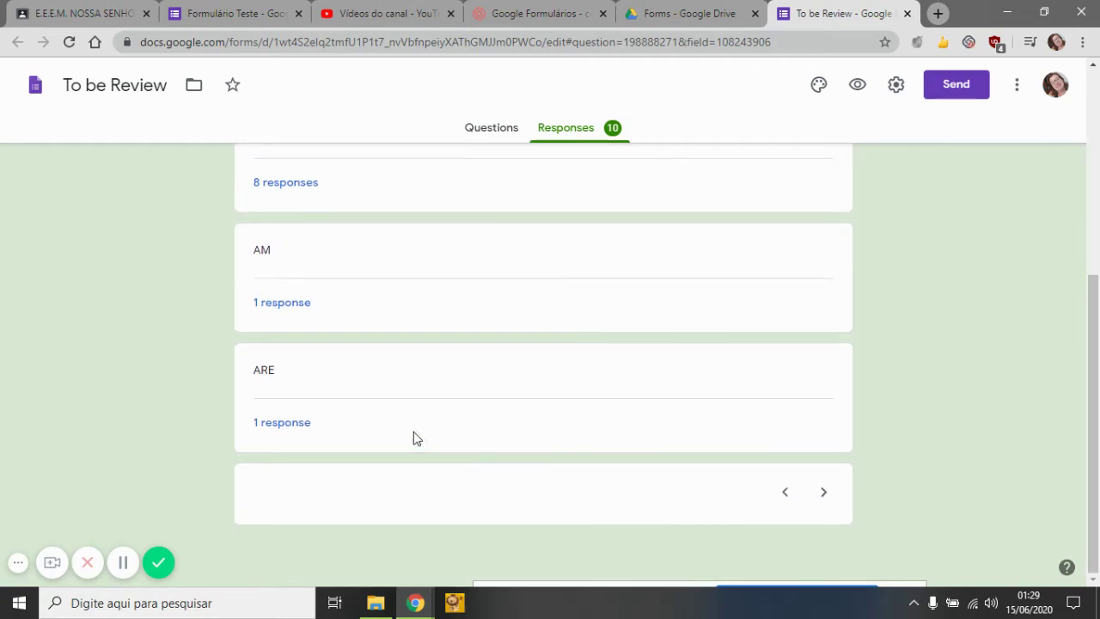
pyautogui.click(281, 428)
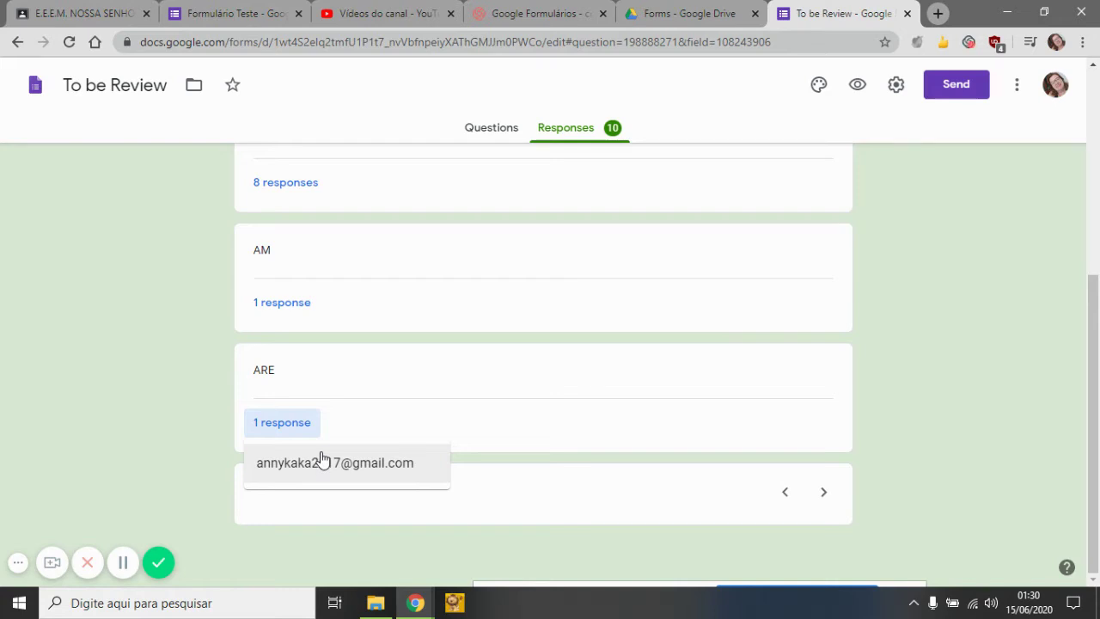
pyautogui.scroll(5, 378, 440)
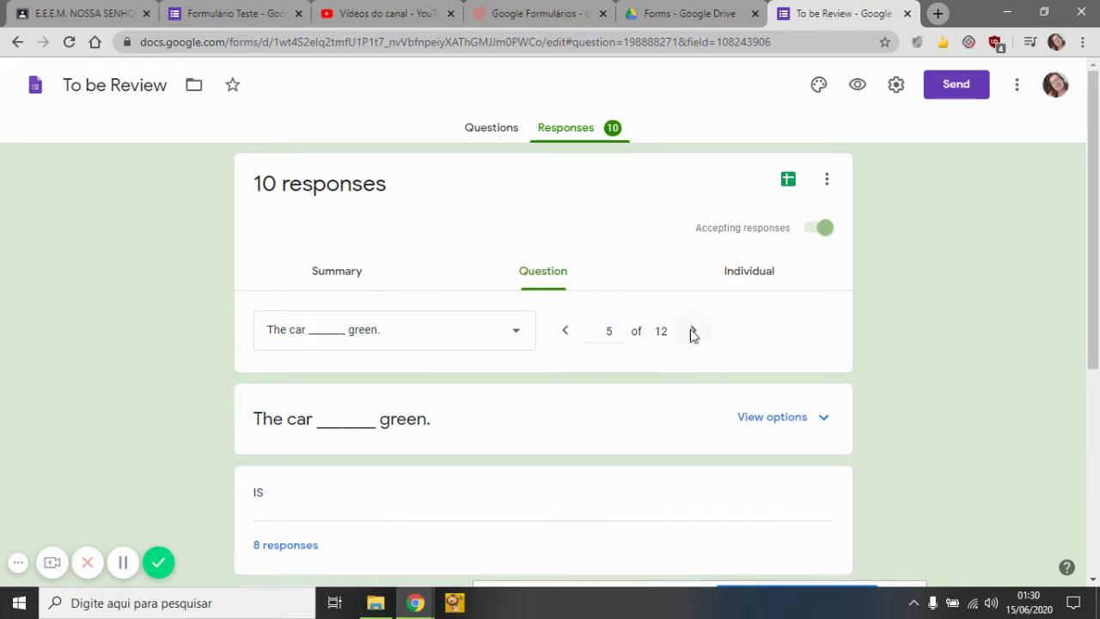
pyautogui.scroll(-4, 694, 335)
pyautogui.scroll(4, 694, 337)
# - Show the individual responses, look through the list of selectable respondents and close it without changing the selection
pyautogui.click(749, 273)
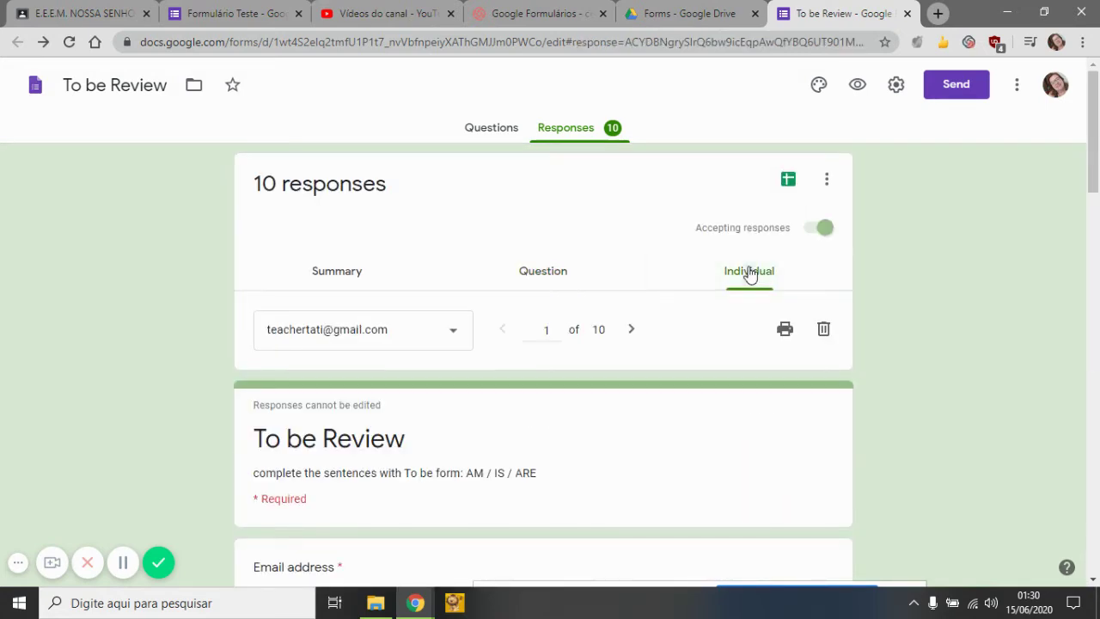
pyautogui.click(453, 335)
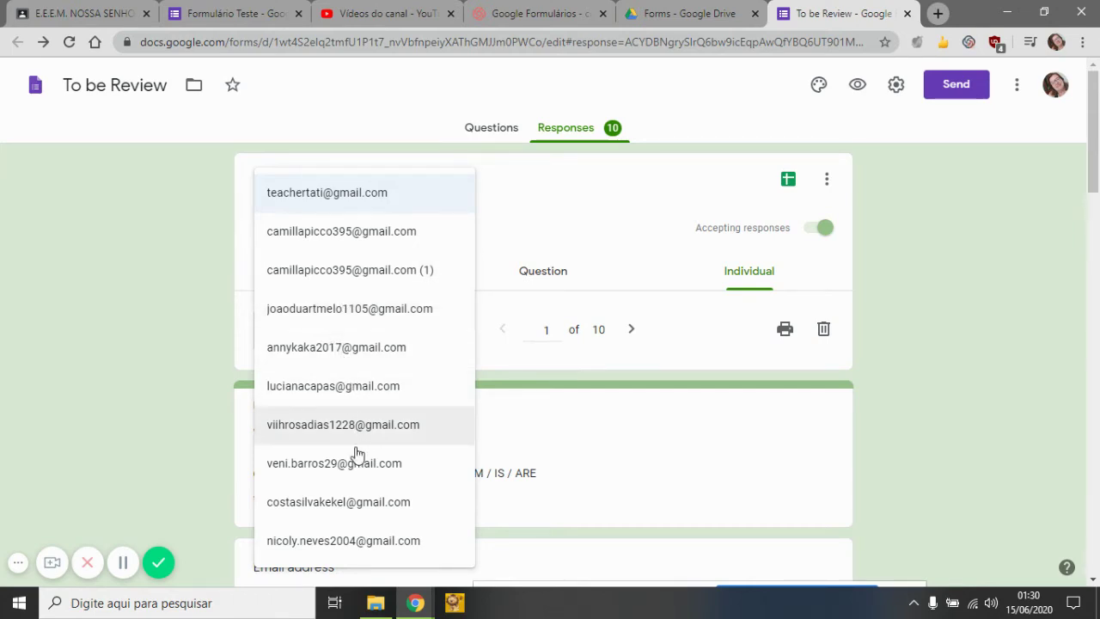
pyautogui.scroll(-3, 355, 443)
pyautogui.scroll(3, 356, 443)
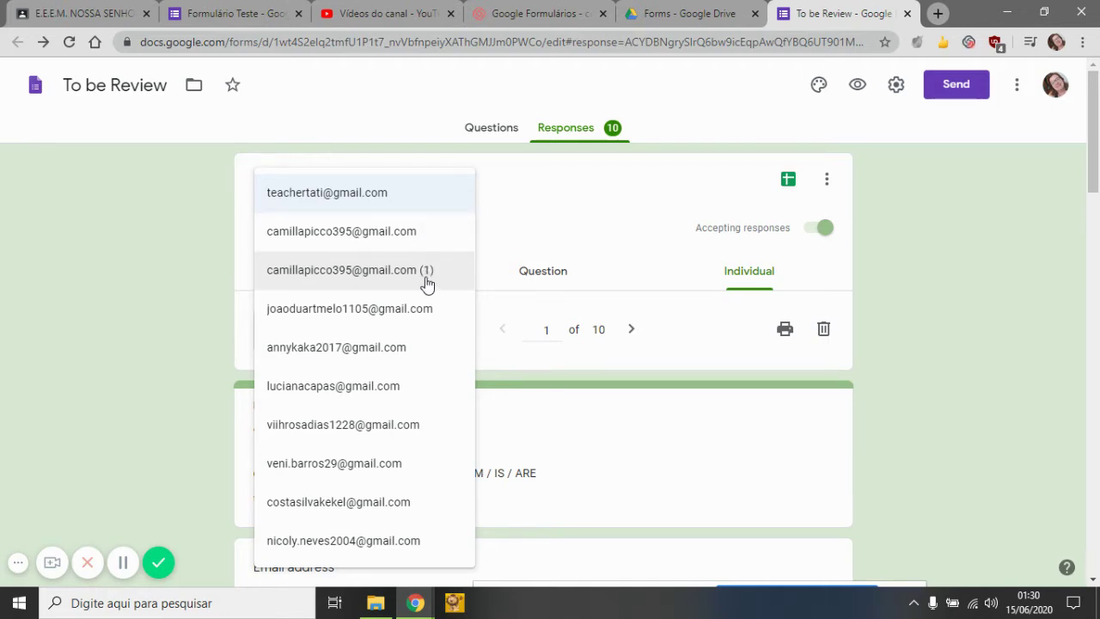
pyautogui.scroll(-2, 437, 390)
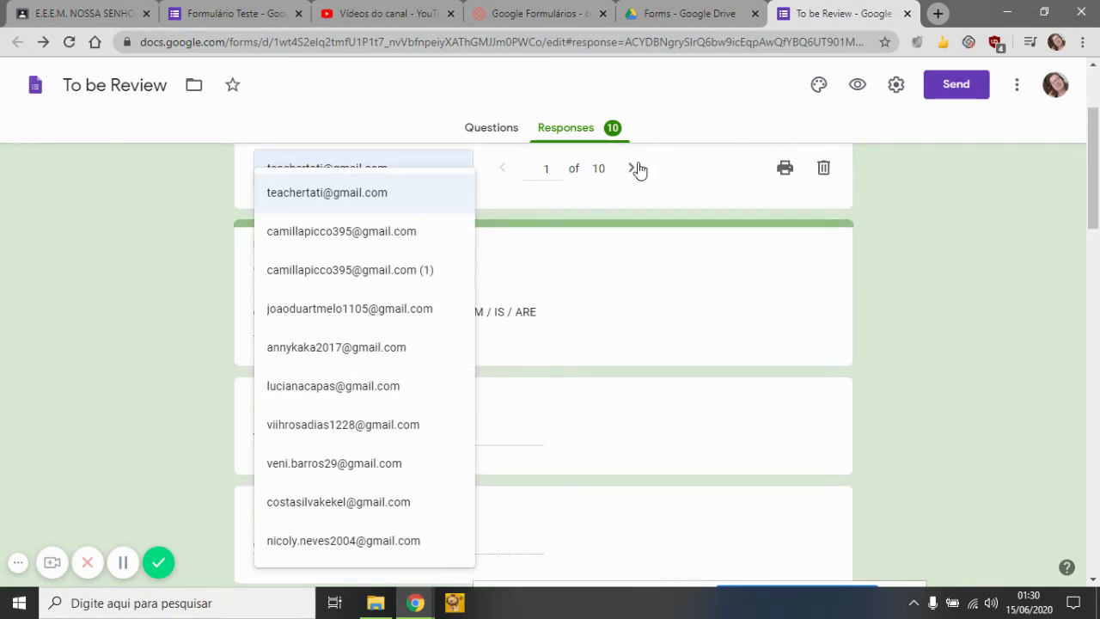
pyautogui.scroll(2, 374, 322)
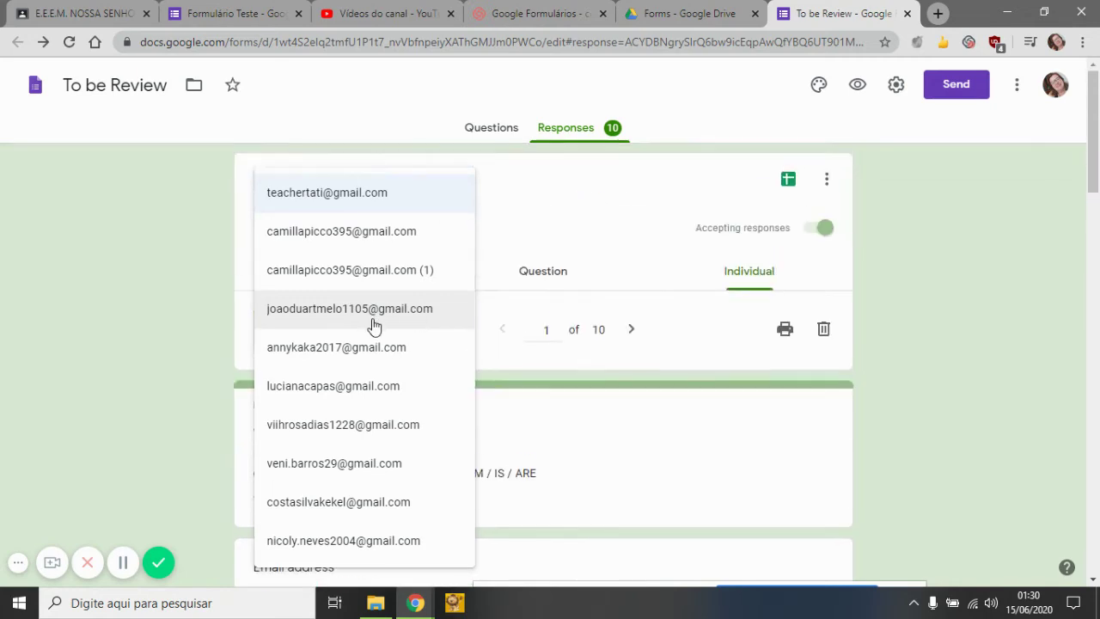
pyautogui.scroll(-1, 371, 316)
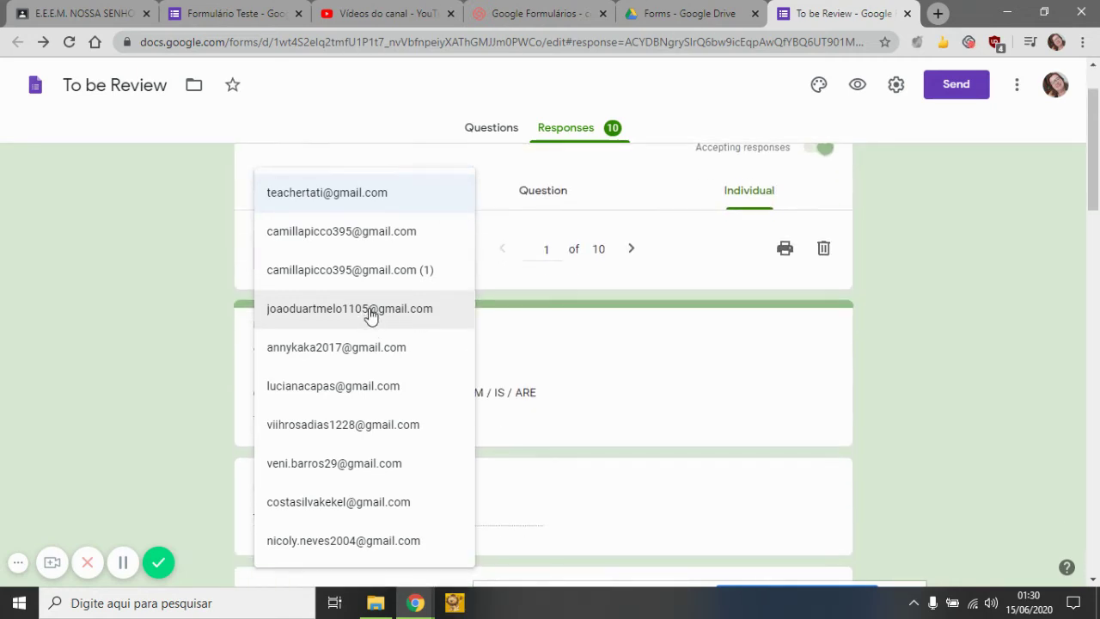
pyautogui.scroll(1, 371, 316)
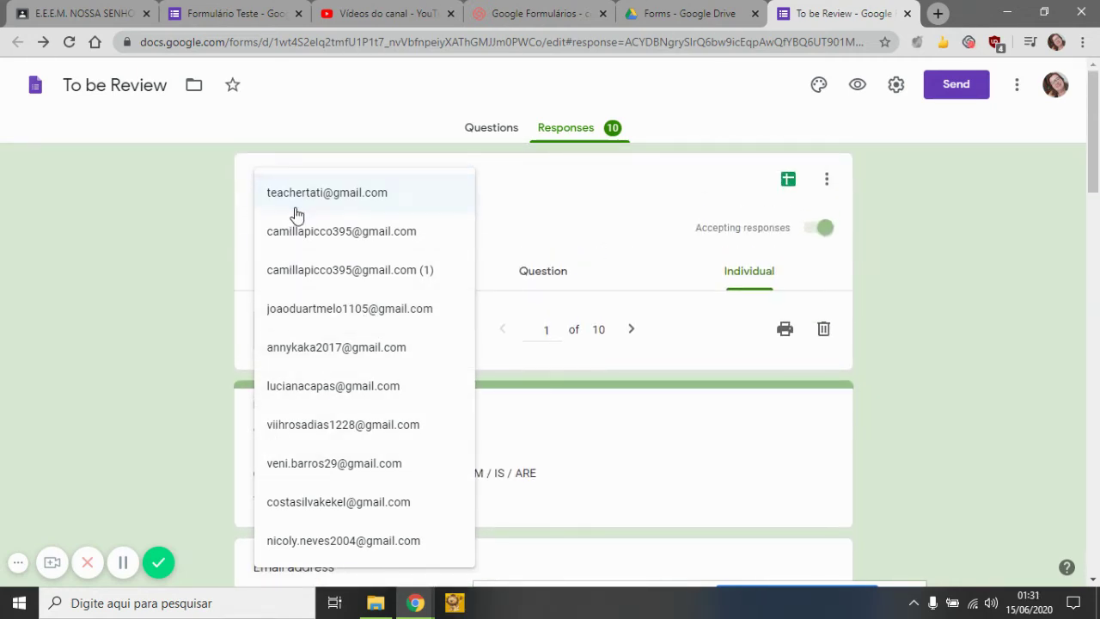
pyautogui.click(924, 281)
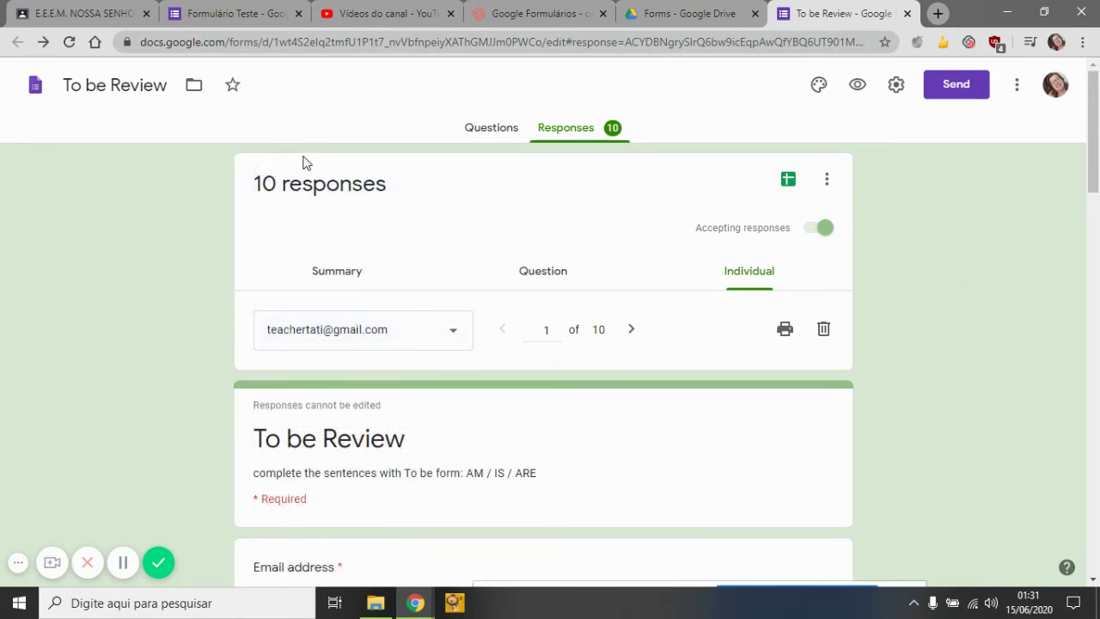
pyautogui.scroll(-4, 371, 283)
pyautogui.scroll(4, 378, 292)
# - Stop the form from accepting responses and turn accepting responses back on
pyautogui.click(819, 230)
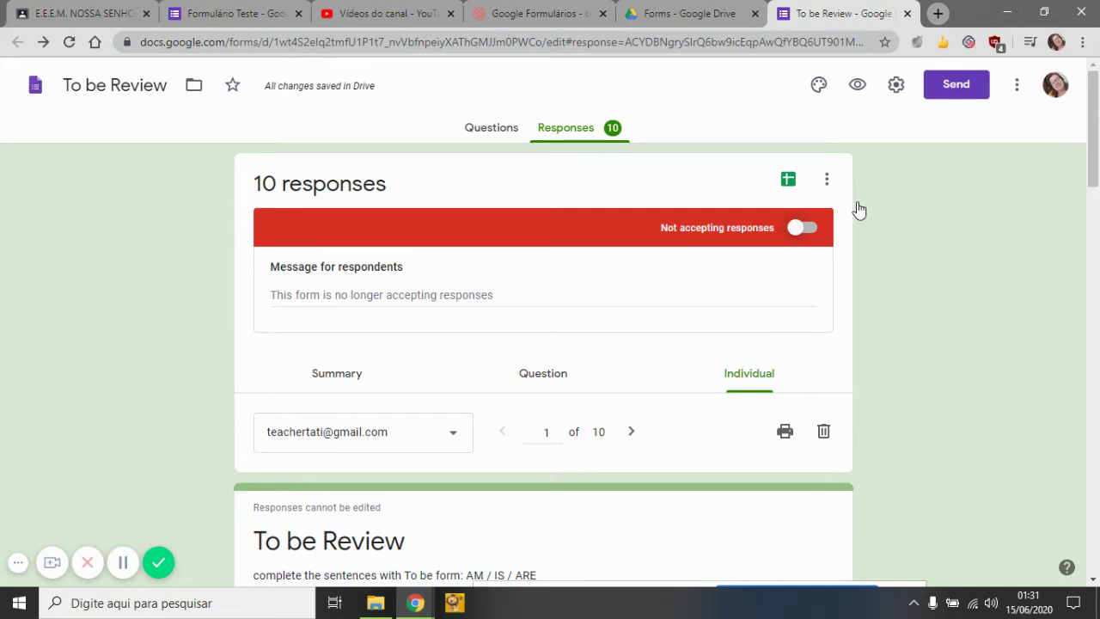
pyautogui.click(801, 226)
# - Look through the response management options of the "To be Review" form, including e-mail notifications, download, print and delete
pyautogui.click(826, 180)
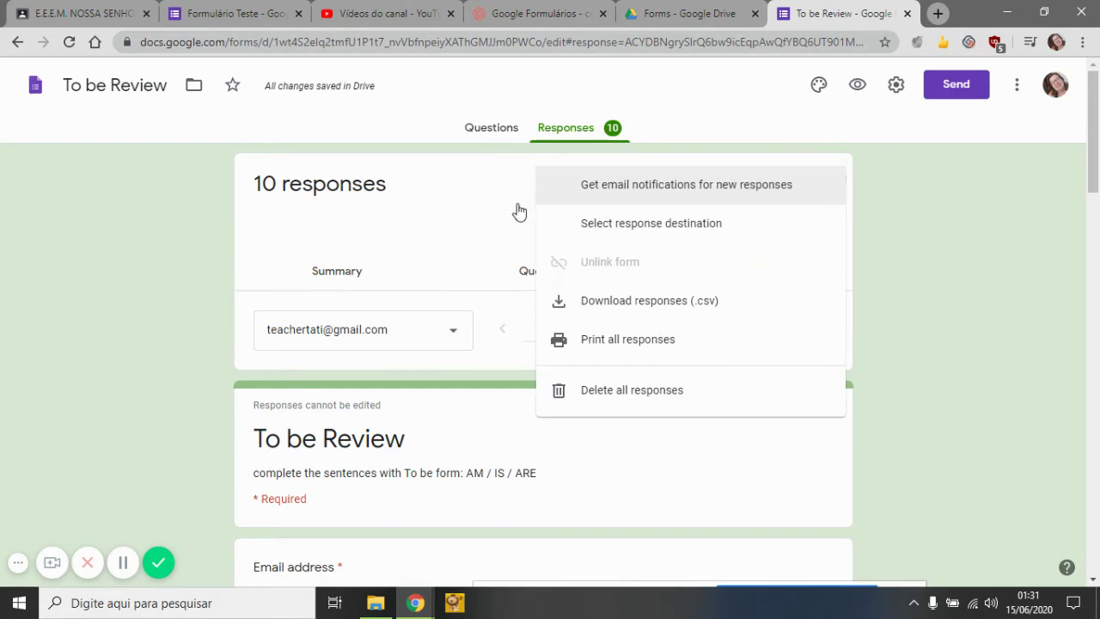
pyautogui.click(443, 223)
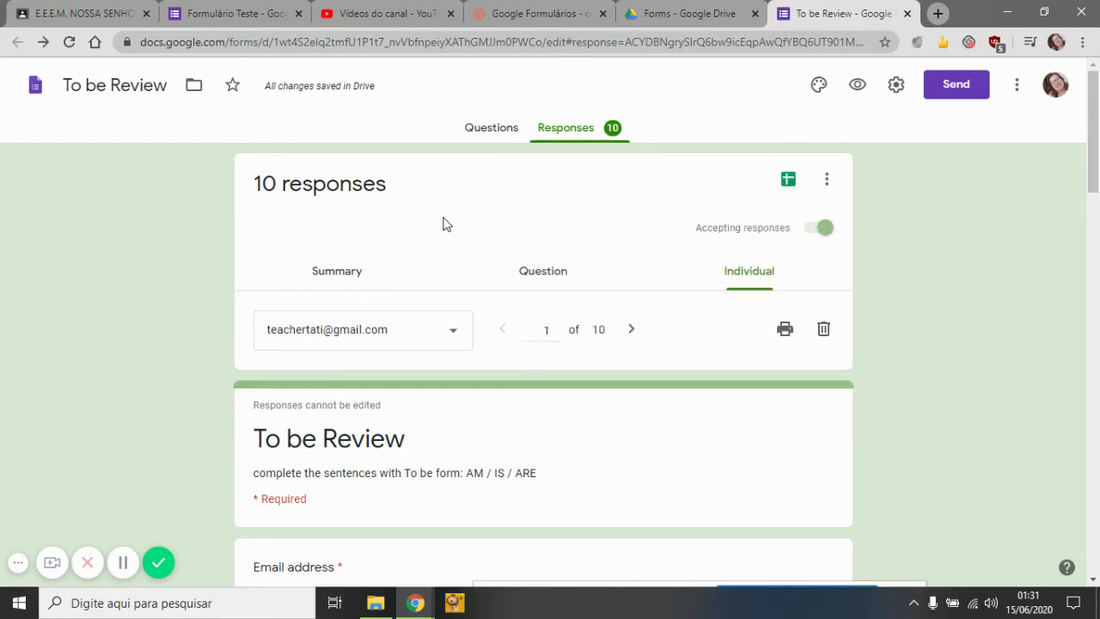
pyautogui.click(821, 185)
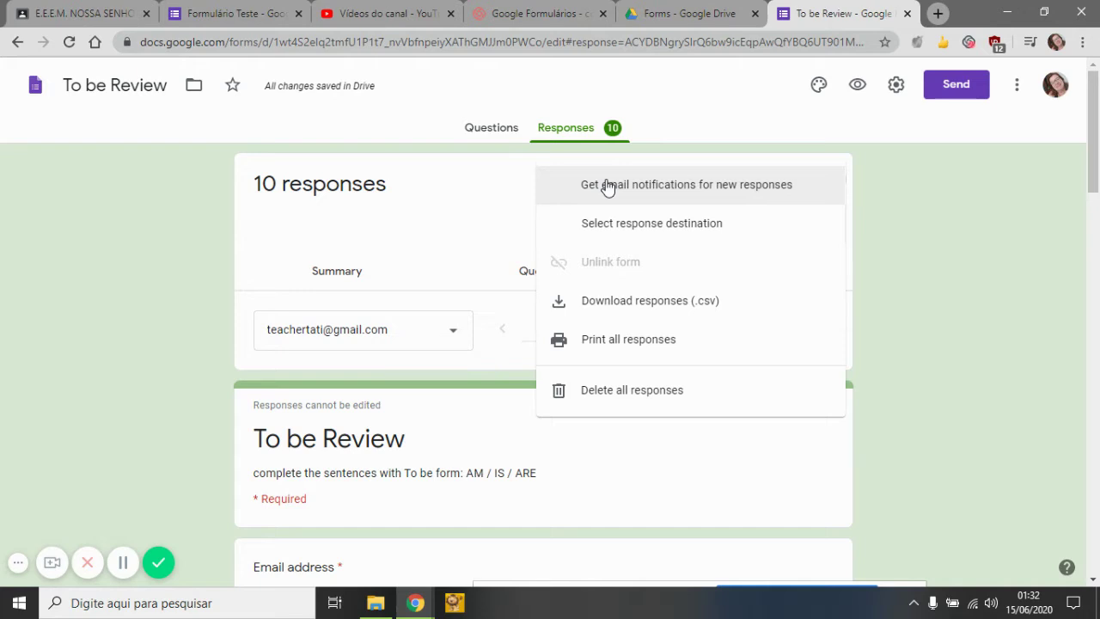
pyautogui.click(460, 204)
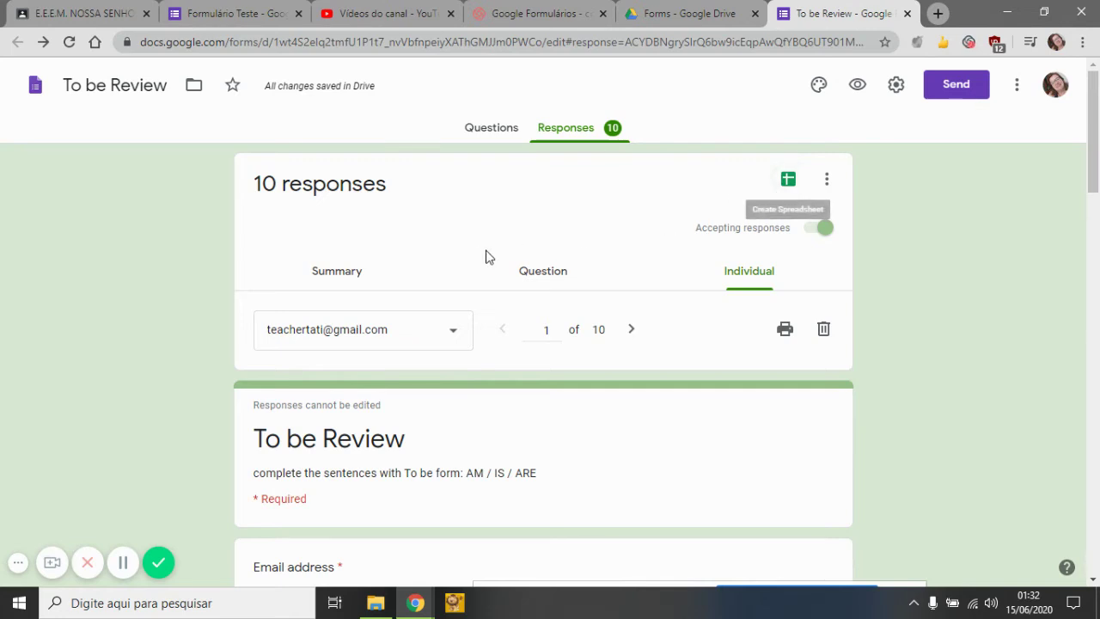
# - Create a new linked response spreadsheet named "To be Review (Responses)"
pyautogui.click(782, 181)
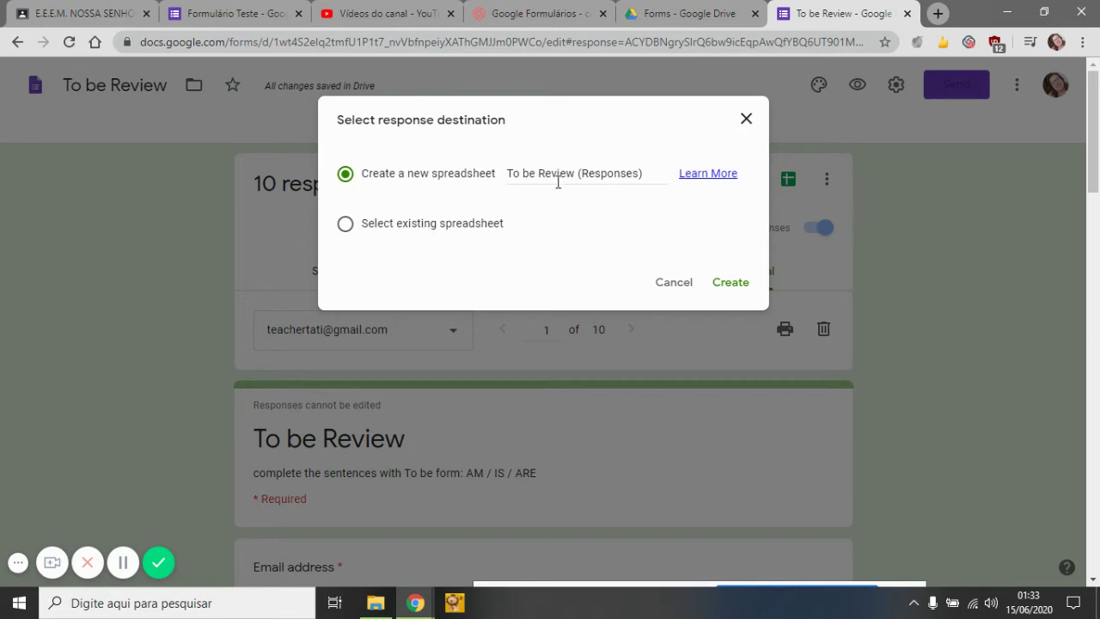
pyautogui.click(732, 288)
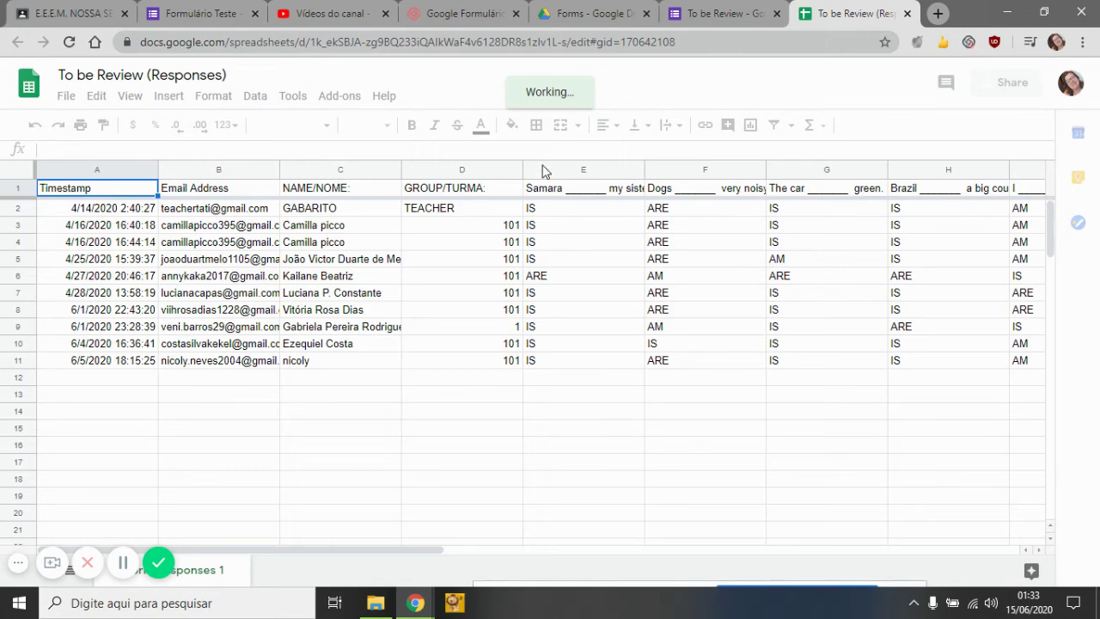
# - Examine the response spreadsheet across all its columns, from respondent details to the last question, and return to the first column
pyautogui.click(511, 332)
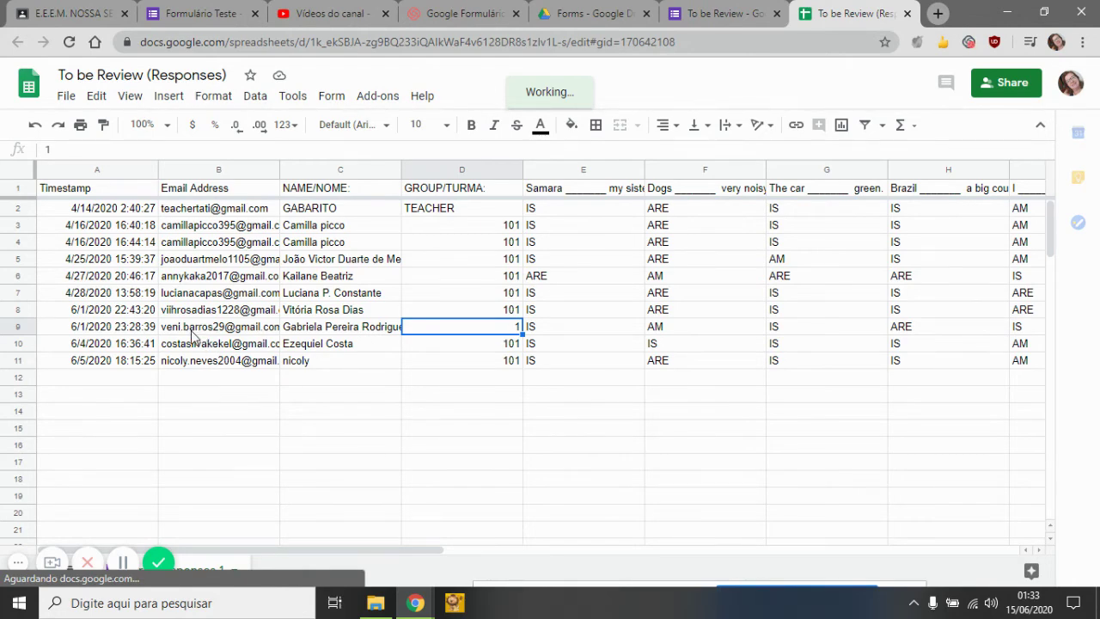
pyautogui.press('Left')
pyautogui.press('Left')
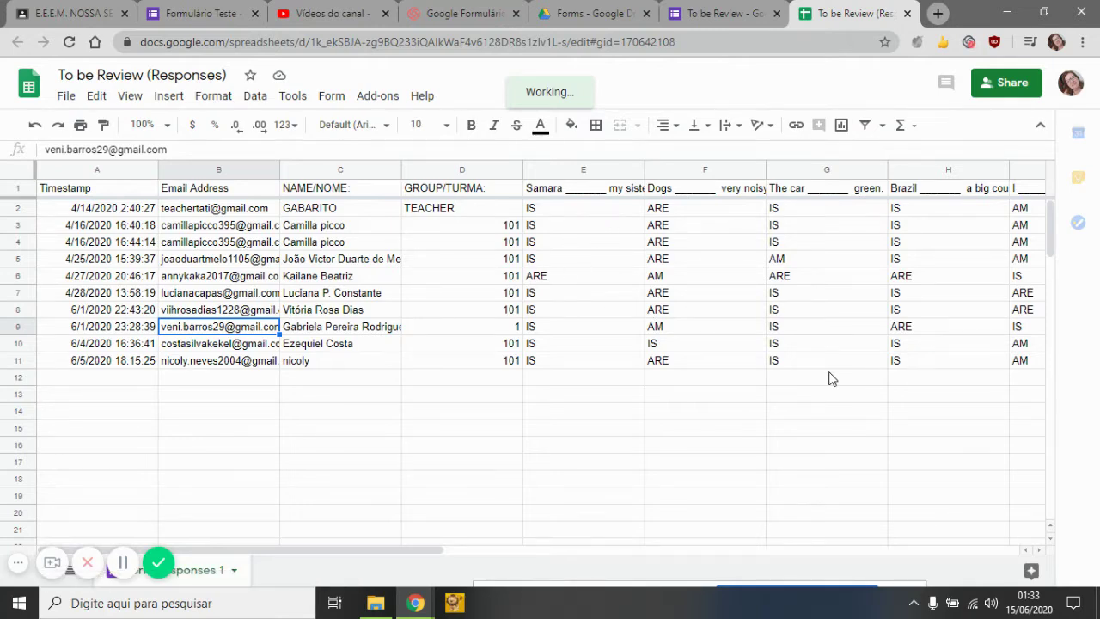
pyautogui.click(1040, 551)
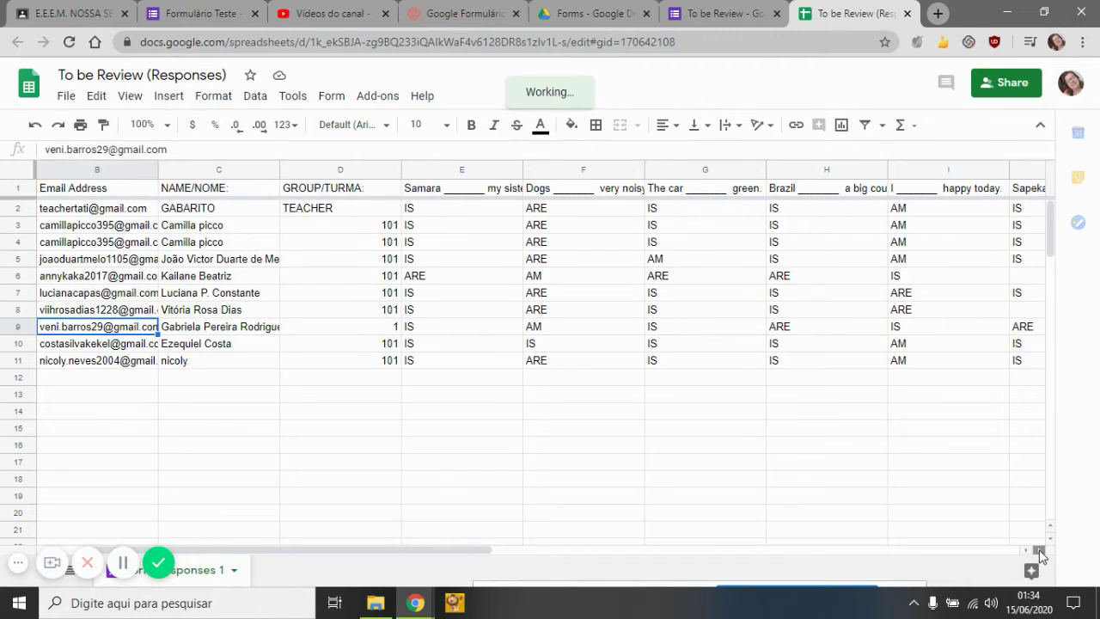
pyautogui.click(1040, 552)
pyautogui.click(1039, 551)
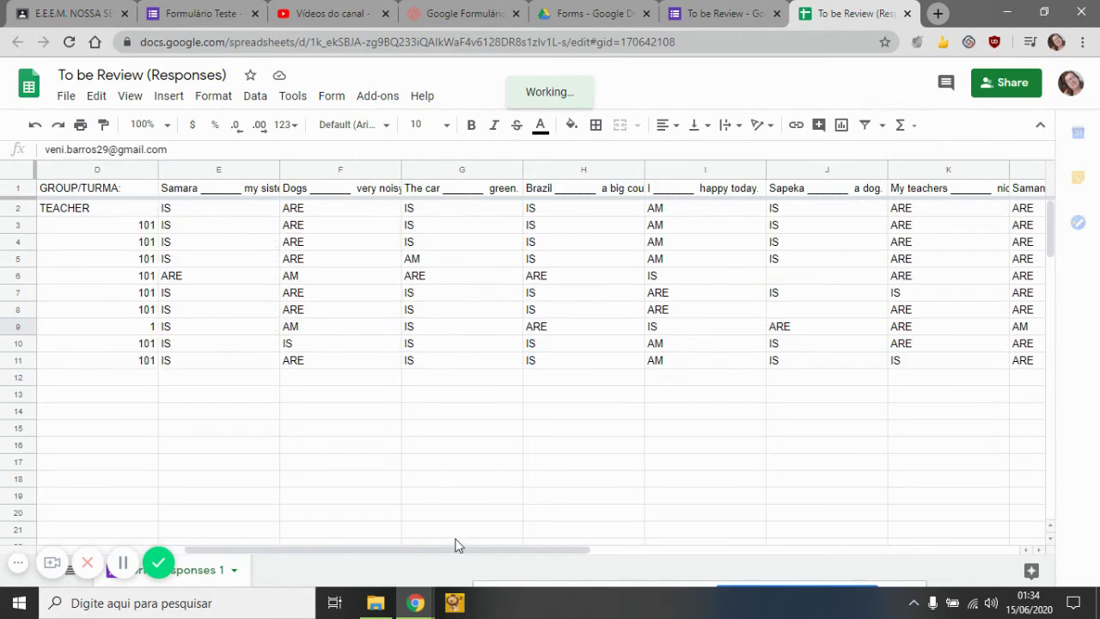
pyautogui.moveTo(461, 550); pyautogui.dragTo(696, 563)
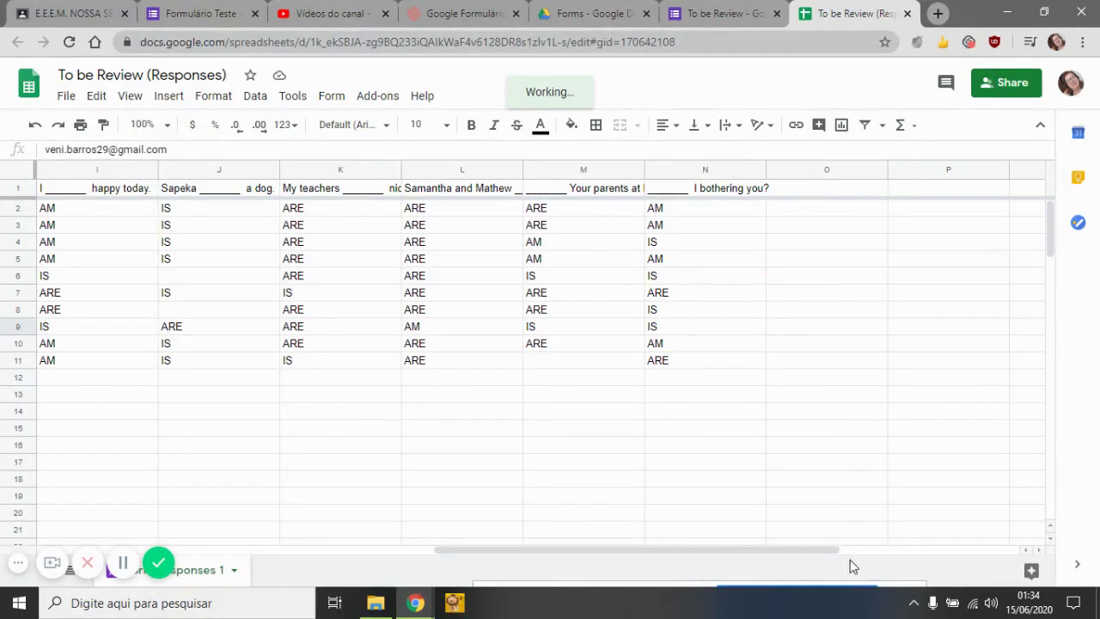
pyautogui.moveTo(777, 559); pyautogui.dragTo(79, 558)
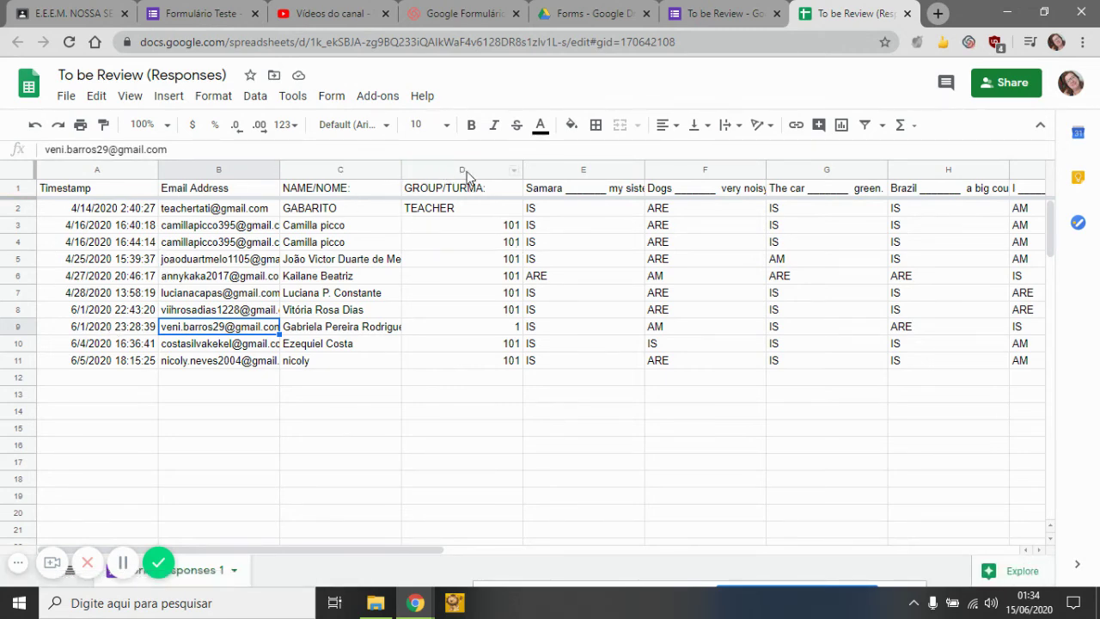
# - Examine the GROUP/TURMA column and the GABARITO answer-key row, and look over the remaining response rows
pyautogui.moveTo(468, 177)
pyautogui.mouseDown()
pyautogui.moveTo(426, 164)
pyautogui.moveTo(223, 167)
pyautogui.moveTo(459, 175)
pyautogui.mouseUp()
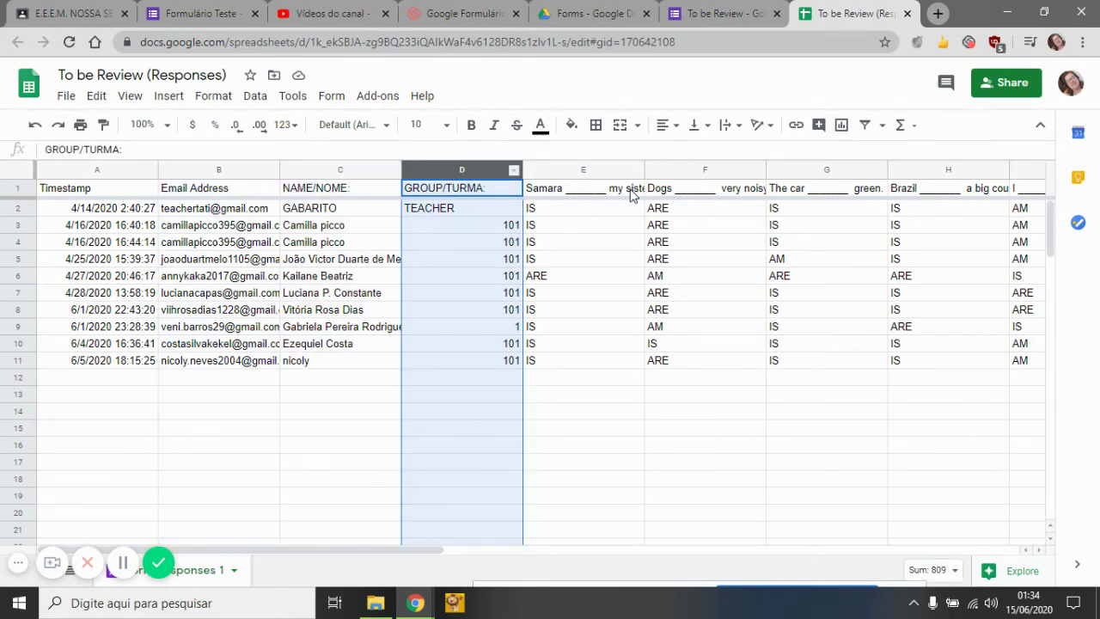
pyautogui.click(574, 383)
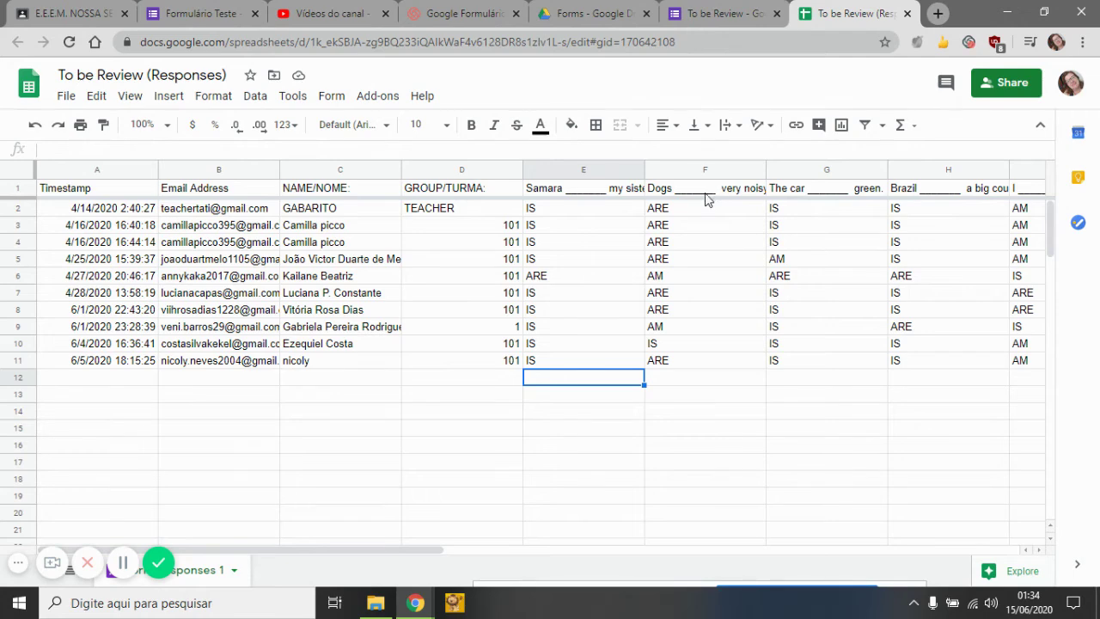
pyautogui.click(334, 208)
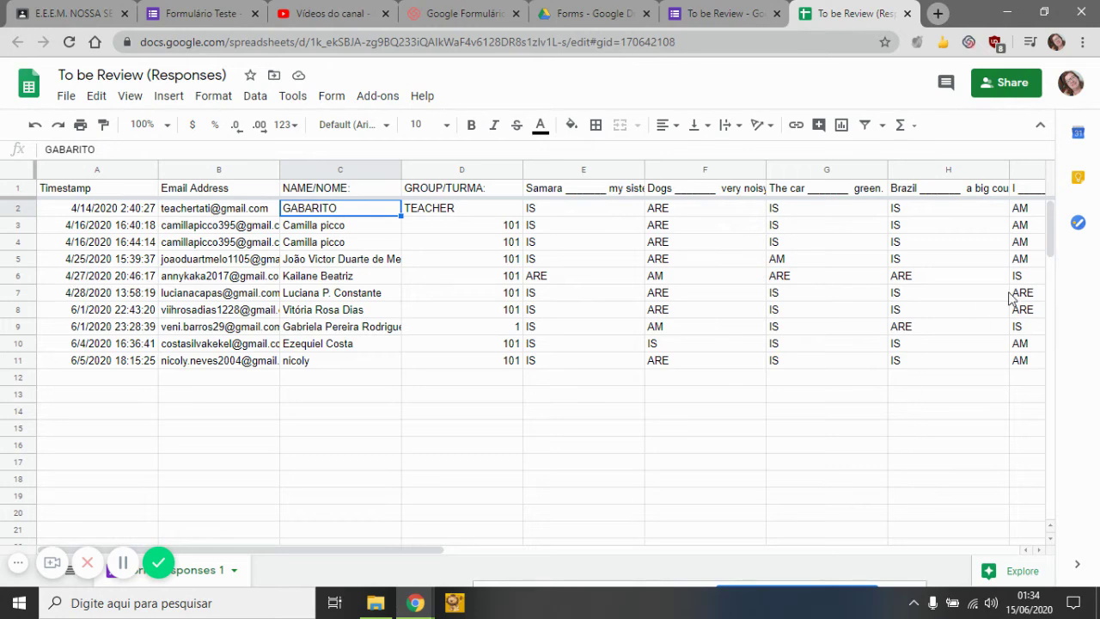
pyautogui.scroll(-2, 622, 351)
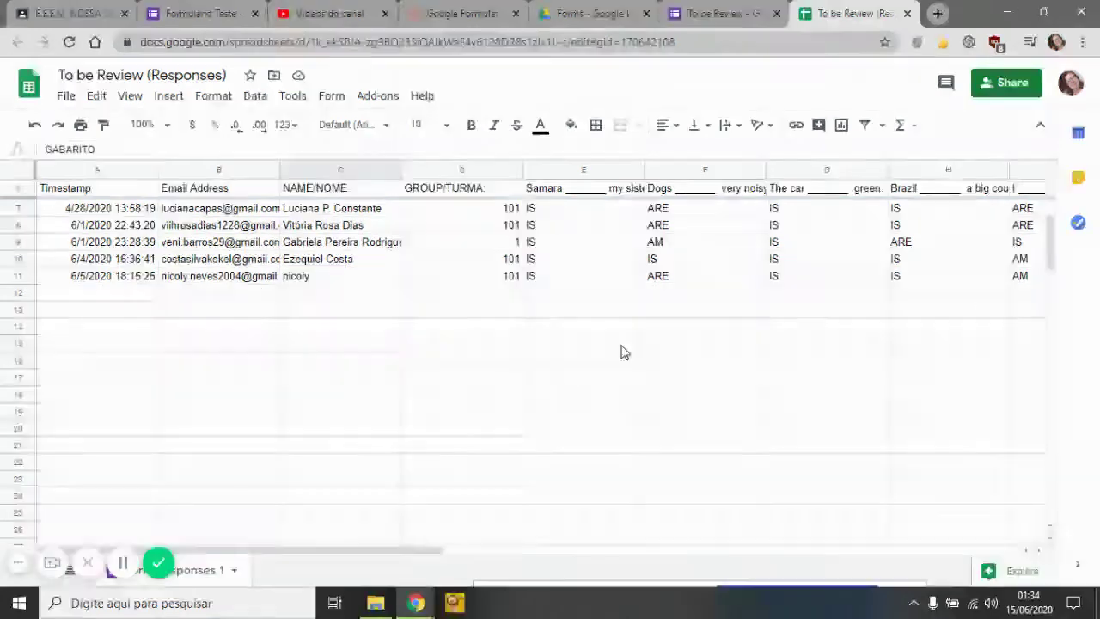
pyautogui.scroll(2, 622, 350)
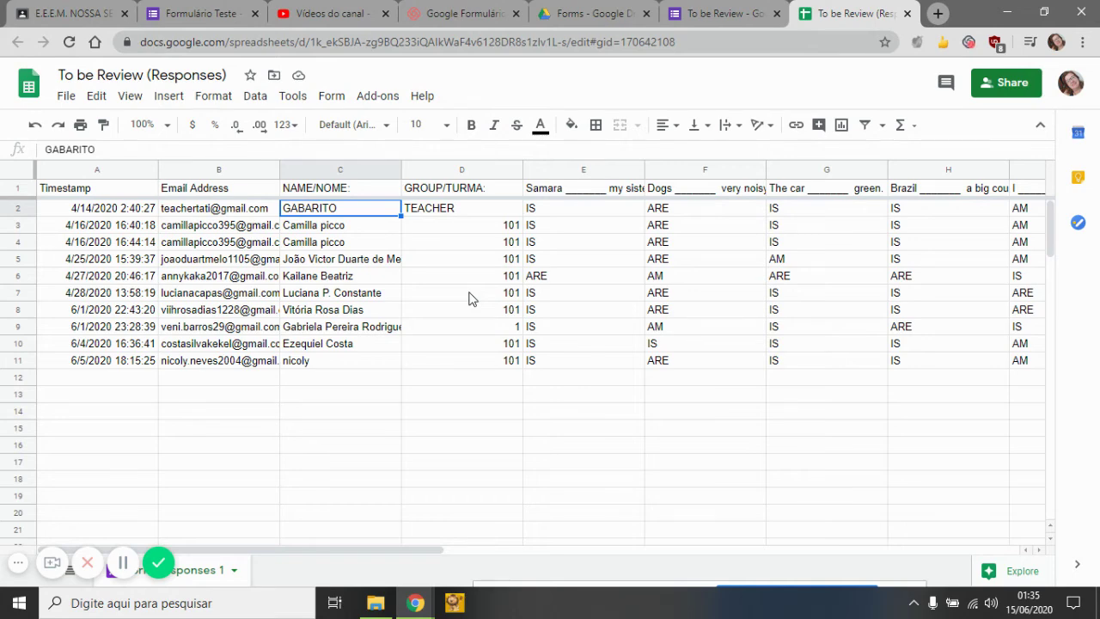
# - Look at the Flubaroo add-on's options for this sheet and close them without enabling it
pyautogui.click(383, 102)
pyautogui.moveTo(401, 171)
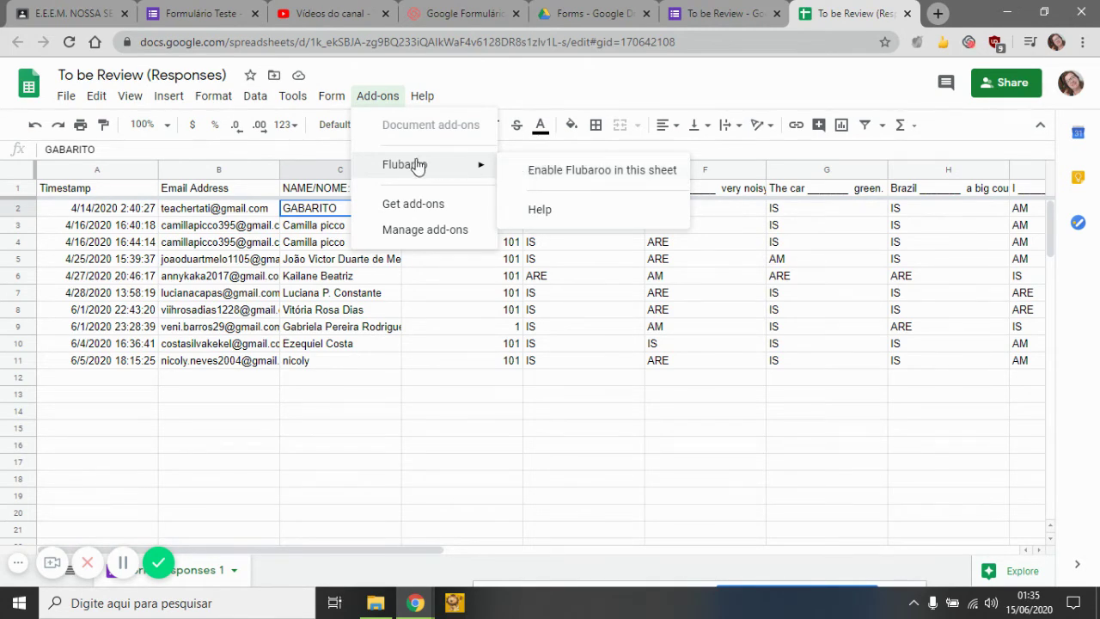
pyautogui.click(379, 95)
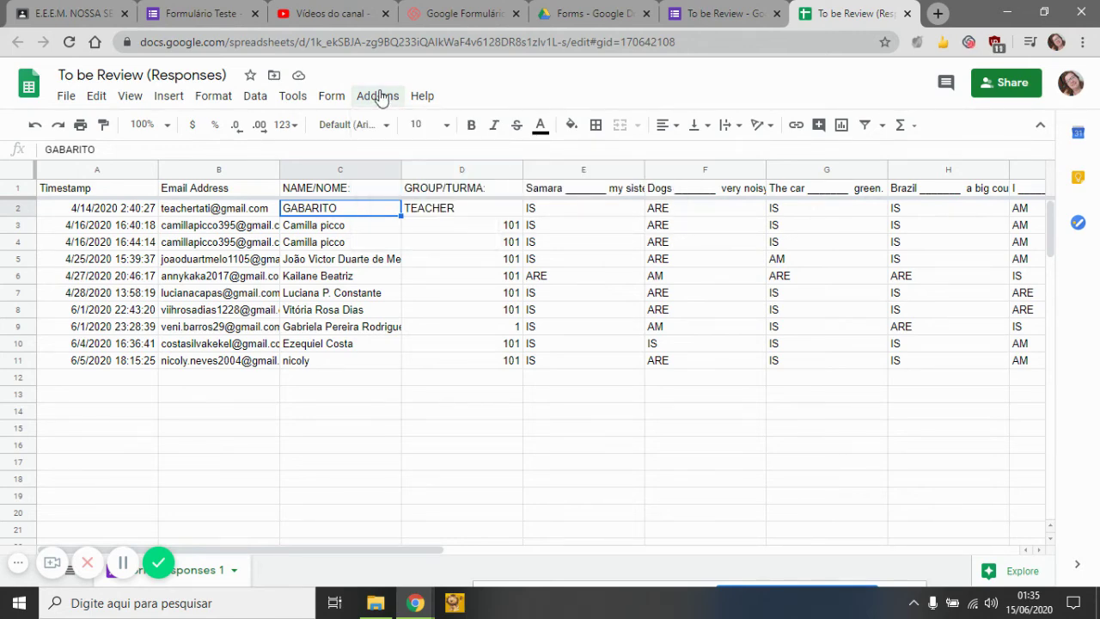
# - Return to the "Formulário Teste" form and show its questions
pyautogui.click(201, 14)
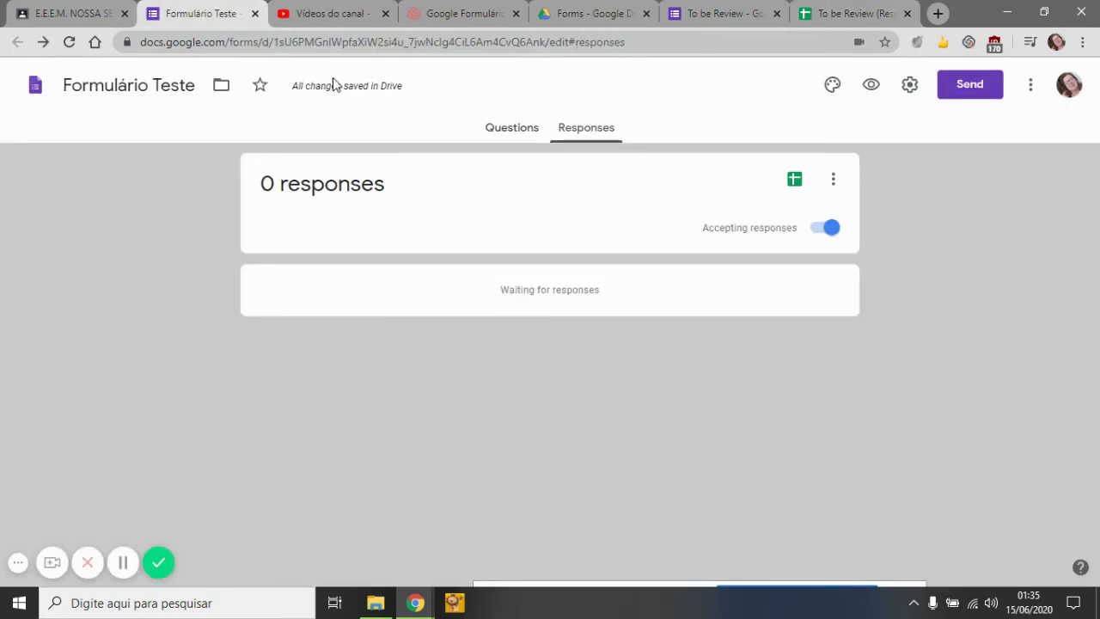
pyautogui.click(718, 14)
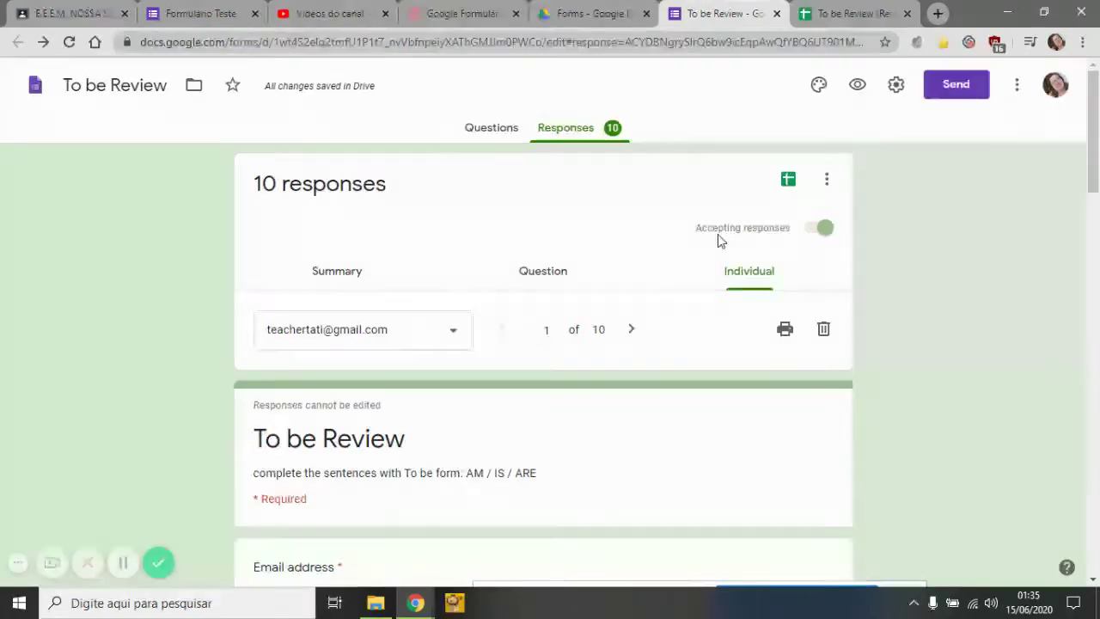
pyautogui.click(206, 15)
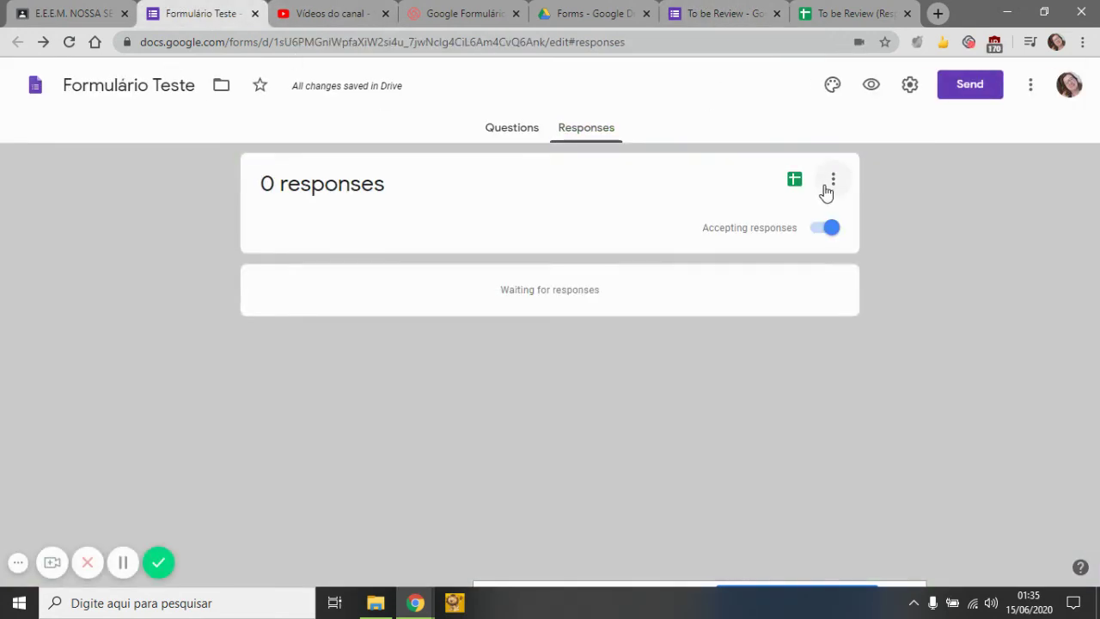
pyautogui.click(507, 131)
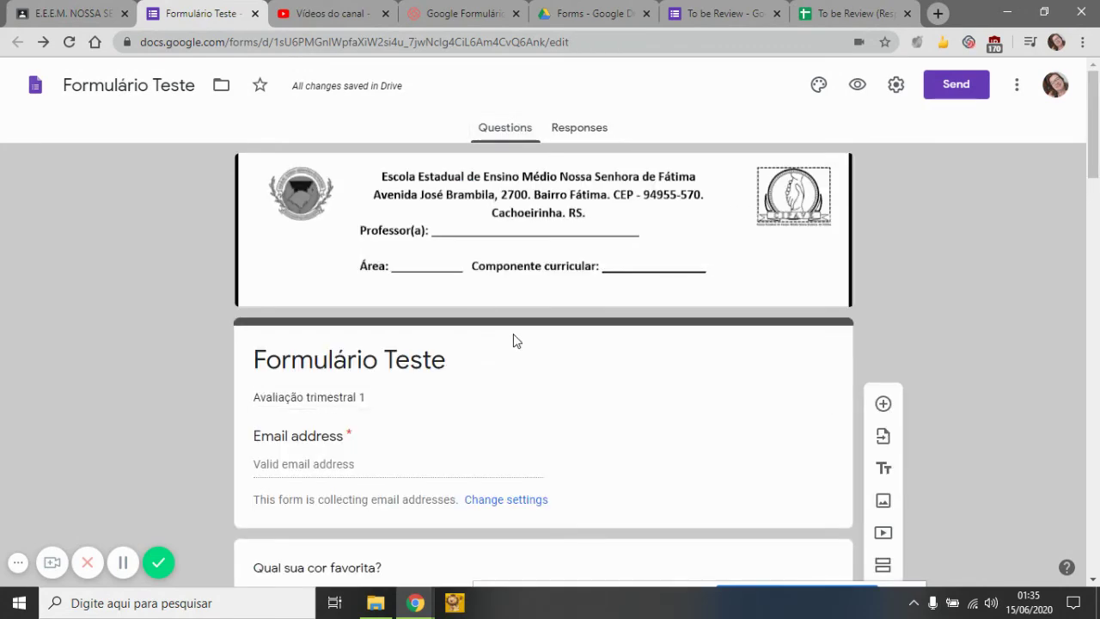
pyautogui.scroll(-5, 513, 341)
pyautogui.scroll(5, 522, 344)
# - Review the form's general settings and enable the limit of 1 response per respondent
pyautogui.click(895, 89)
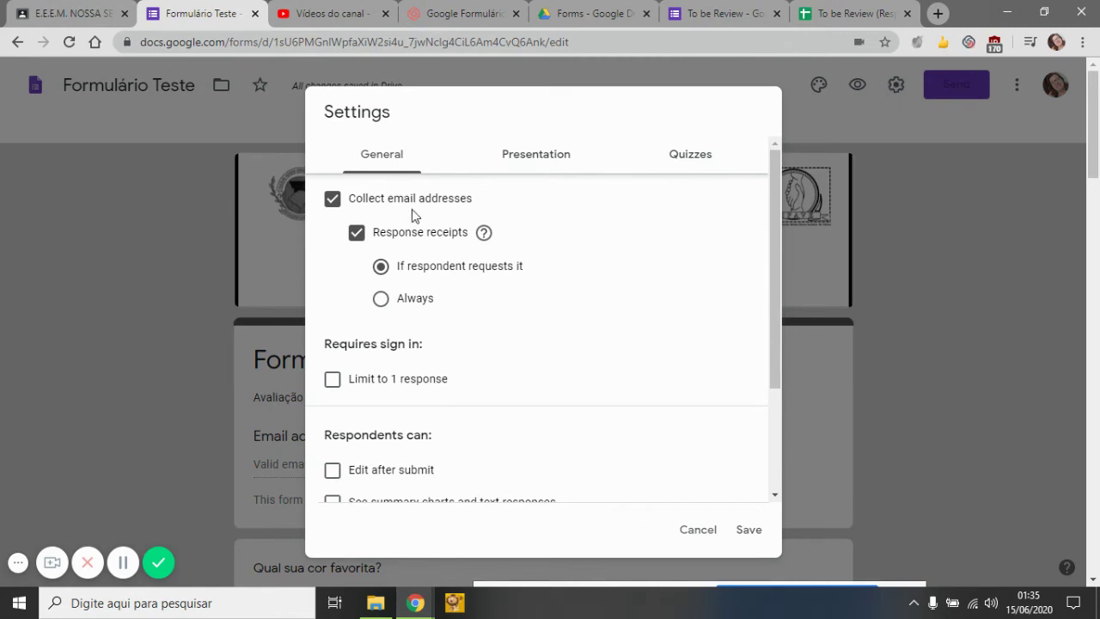
pyautogui.scroll(-5, 474, 343)
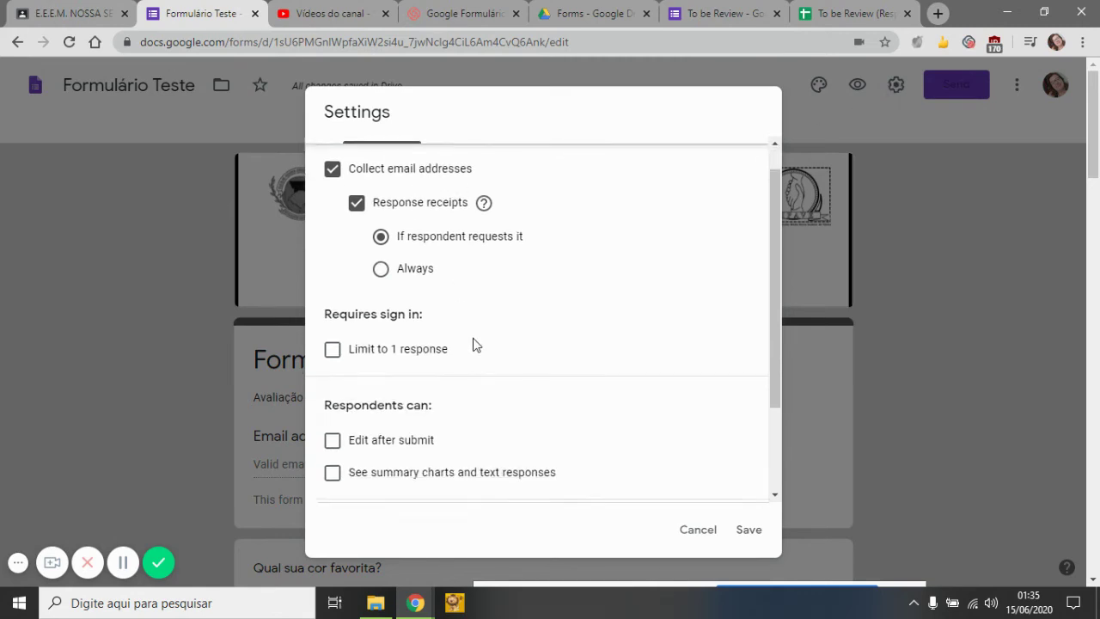
pyautogui.scroll(3, 486, 305)
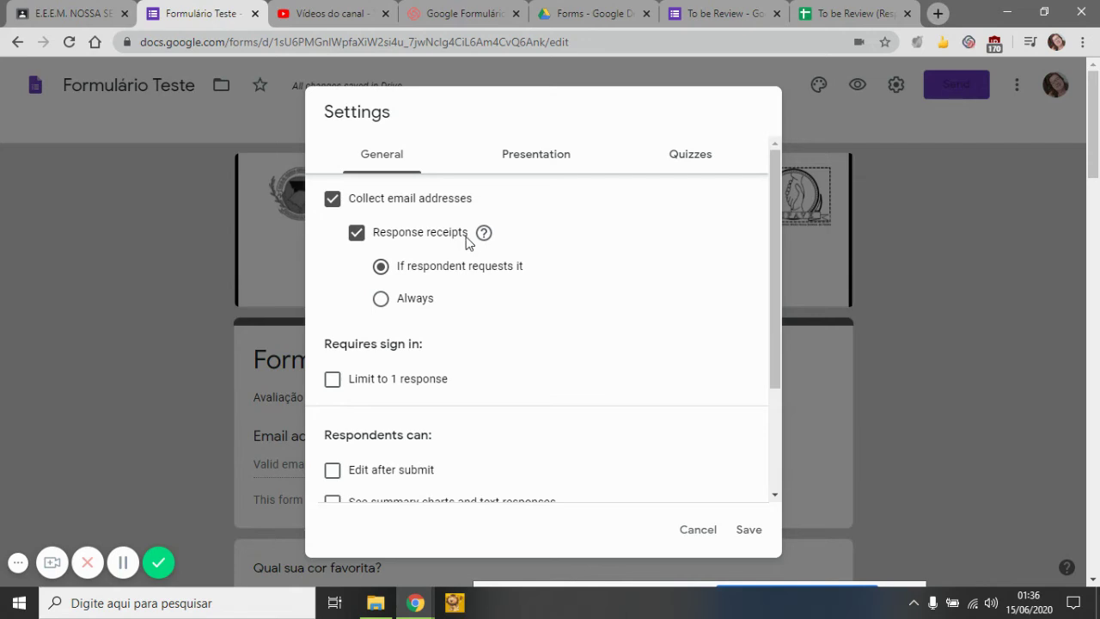
pyautogui.scroll(-1, 363, 339)
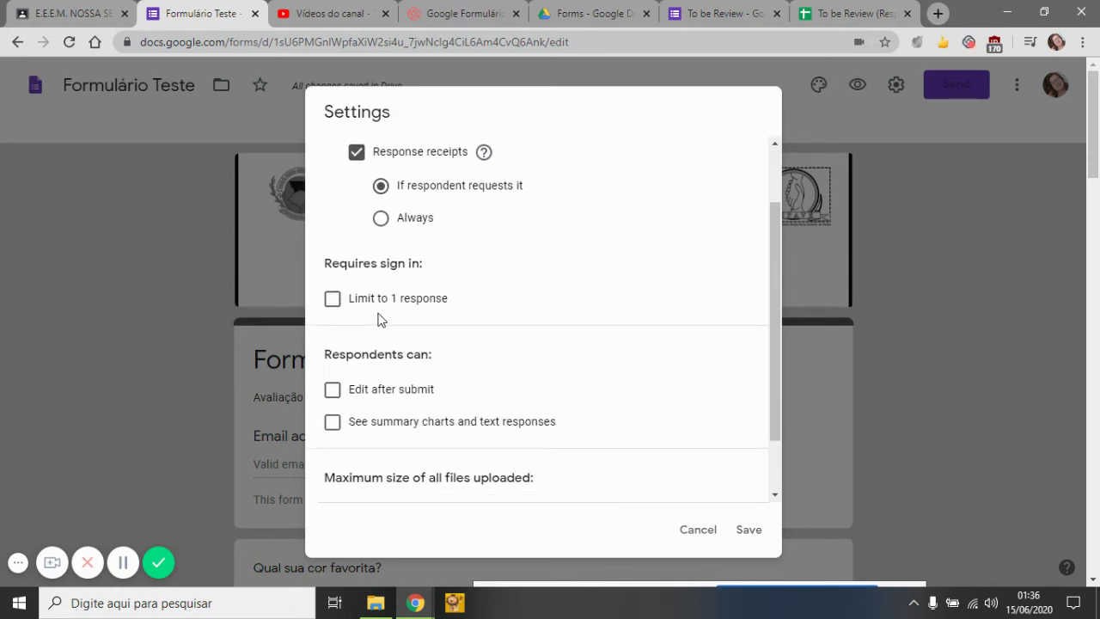
pyautogui.click(331, 301)
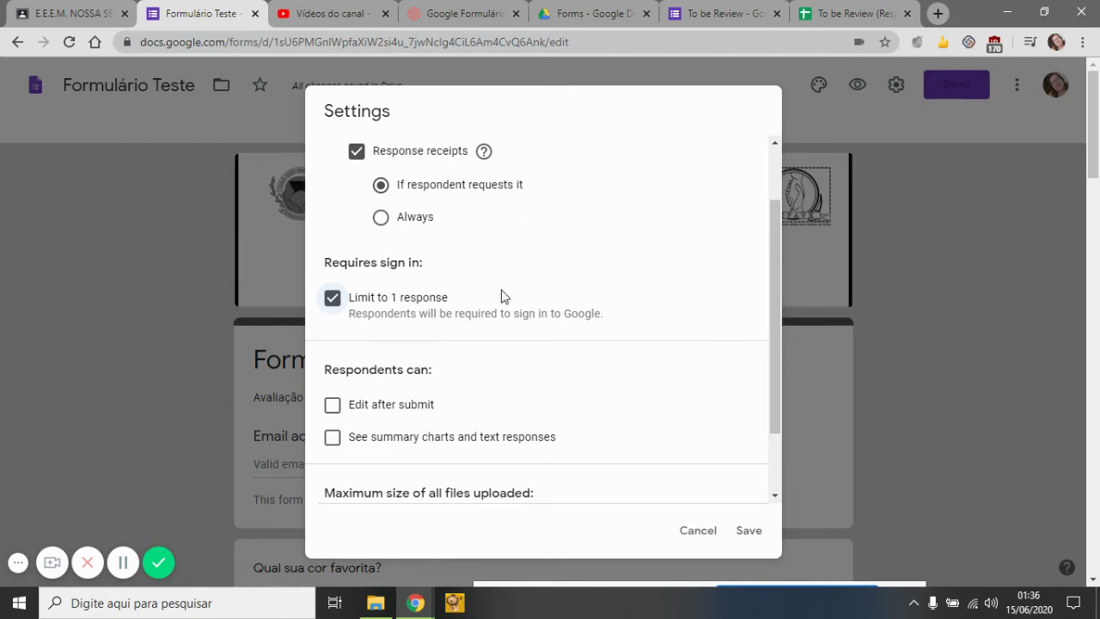
# - Try allowing respondents to edit after submitting and to see summary charts and text responses, and turn both options off again
pyautogui.scroll(-1, 527, 403)
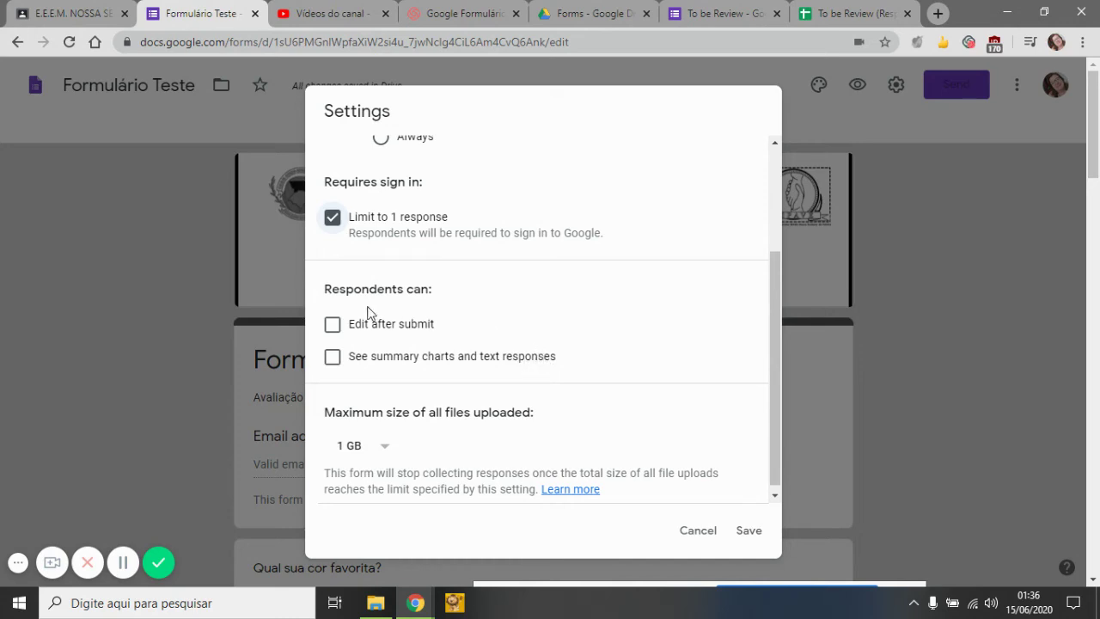
pyautogui.click(339, 324)
pyautogui.click(343, 357)
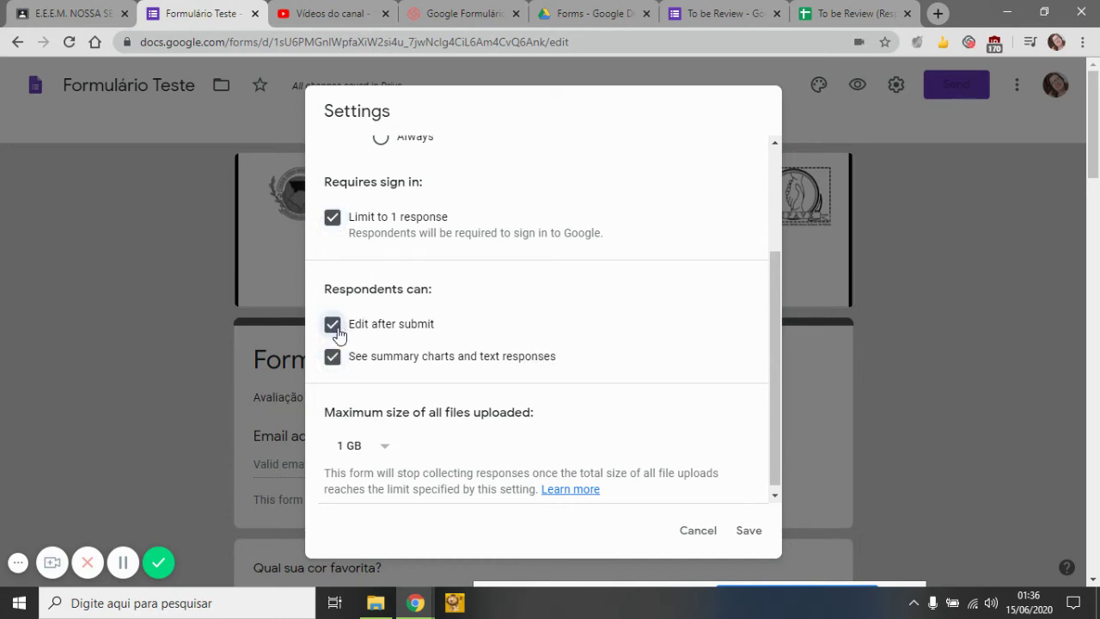
pyautogui.click(332, 323)
pyautogui.click(333, 357)
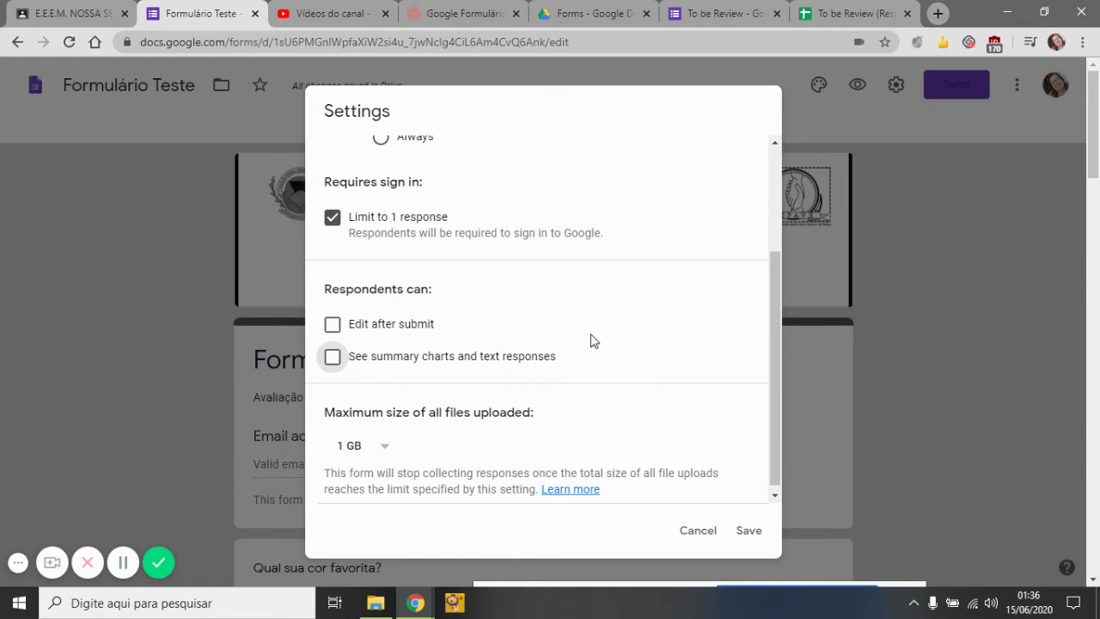
# - Look through the size limits for all uploaded files, keep 1 GB, and review the general settings again
pyautogui.scroll(-1, 590, 342)
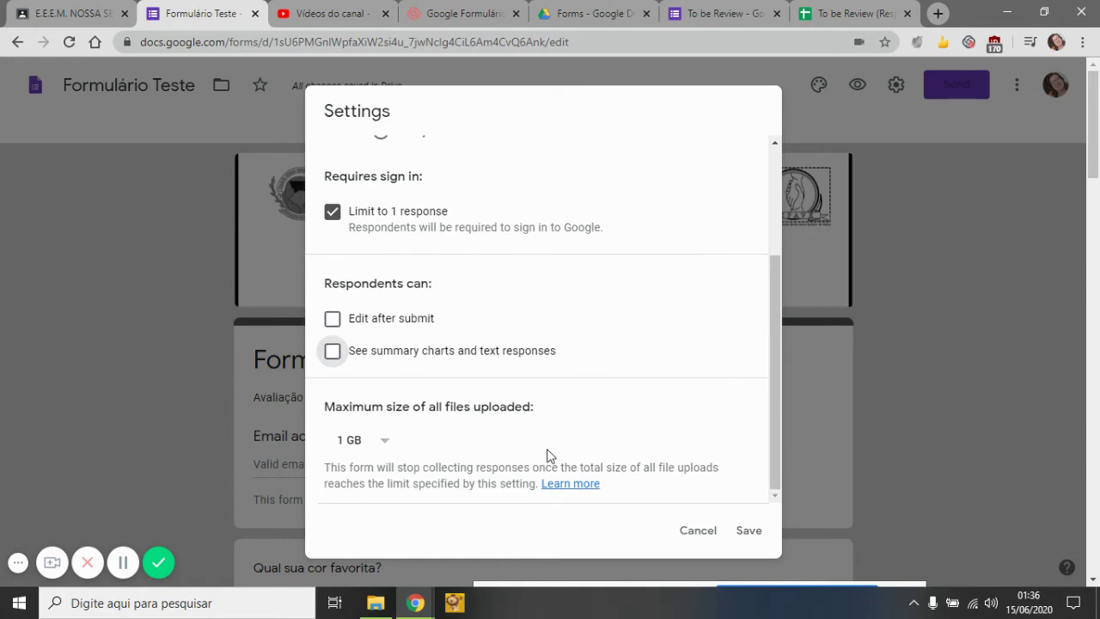
pyautogui.click(386, 441)
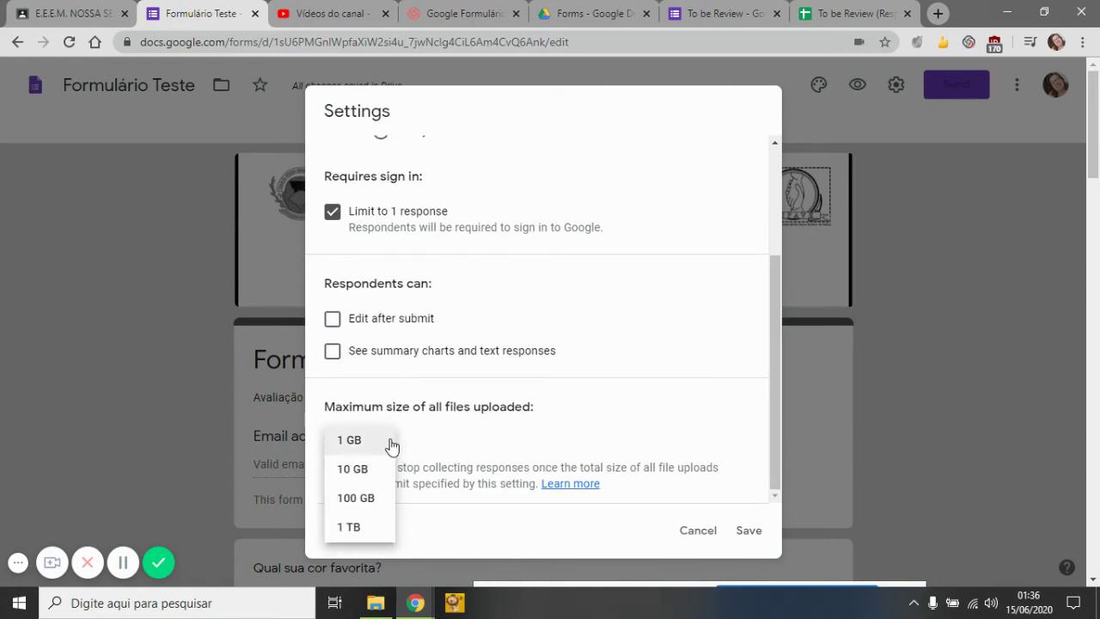
pyautogui.click(391, 443)
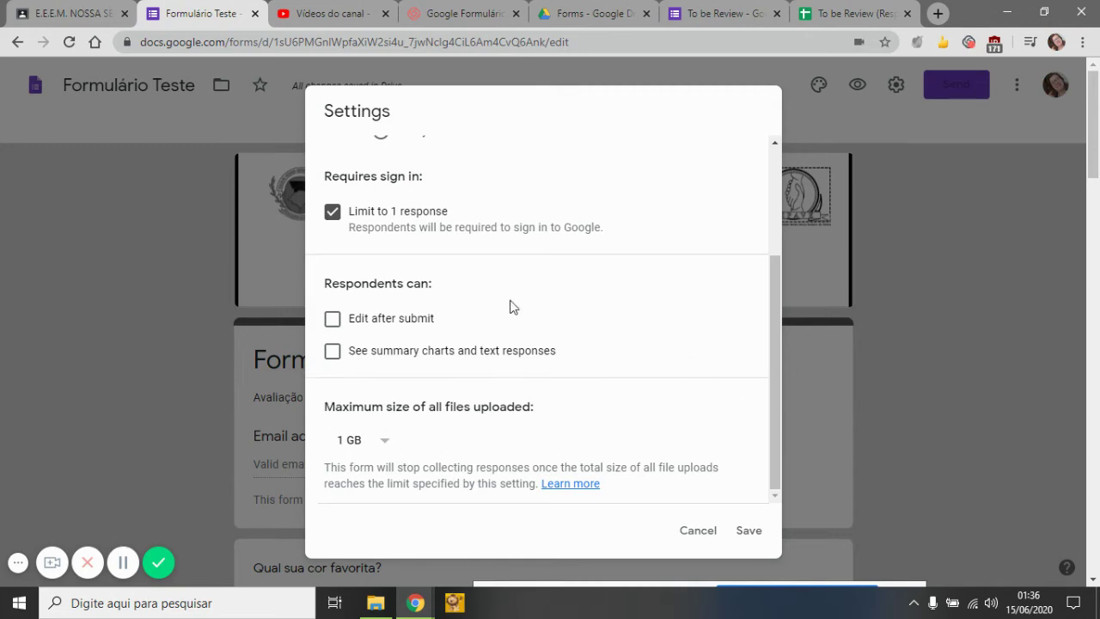
pyautogui.scroll(2, 494, 303)
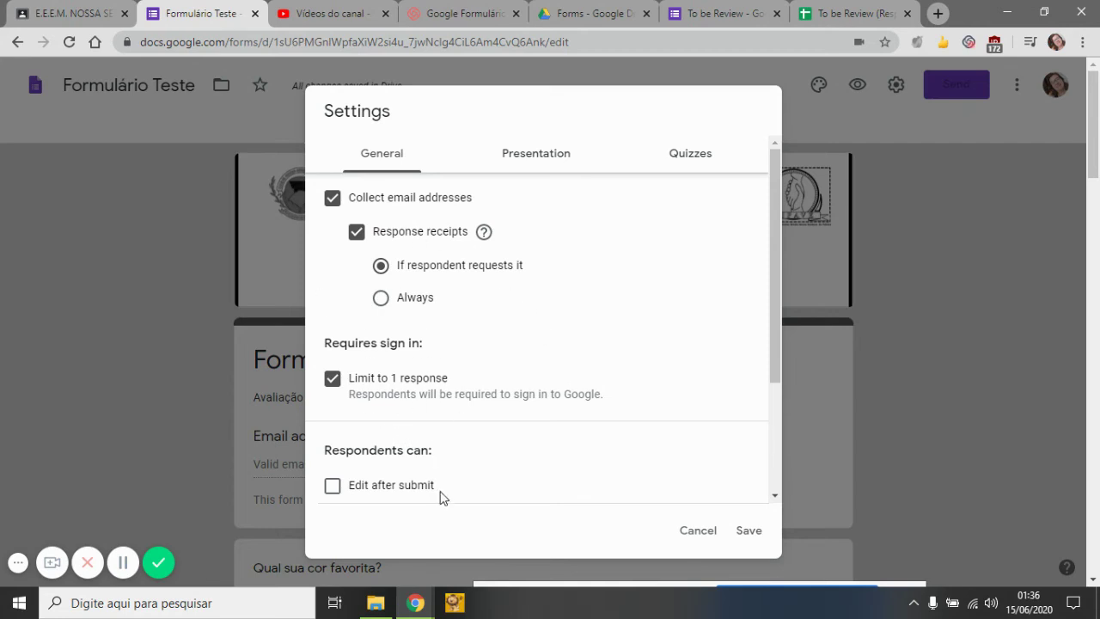
# - In the presentation settings, try the progress bar and shuffled question order options, and leave both turned off
pyautogui.click(527, 163)
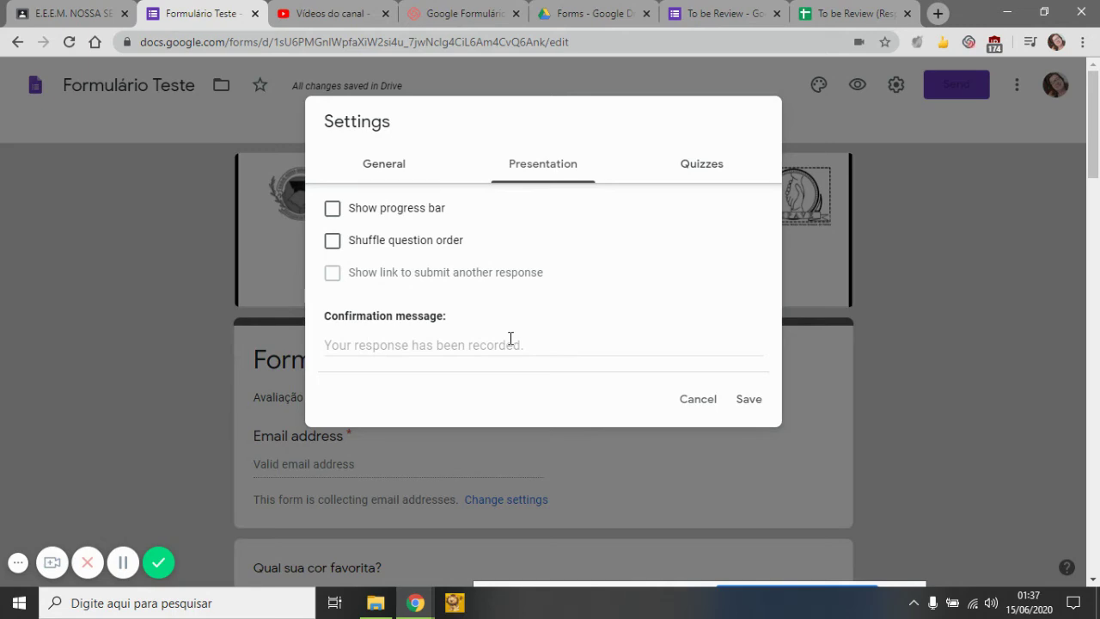
pyautogui.click(375, 209)
pyautogui.click(339, 216)
pyautogui.click(408, 245)
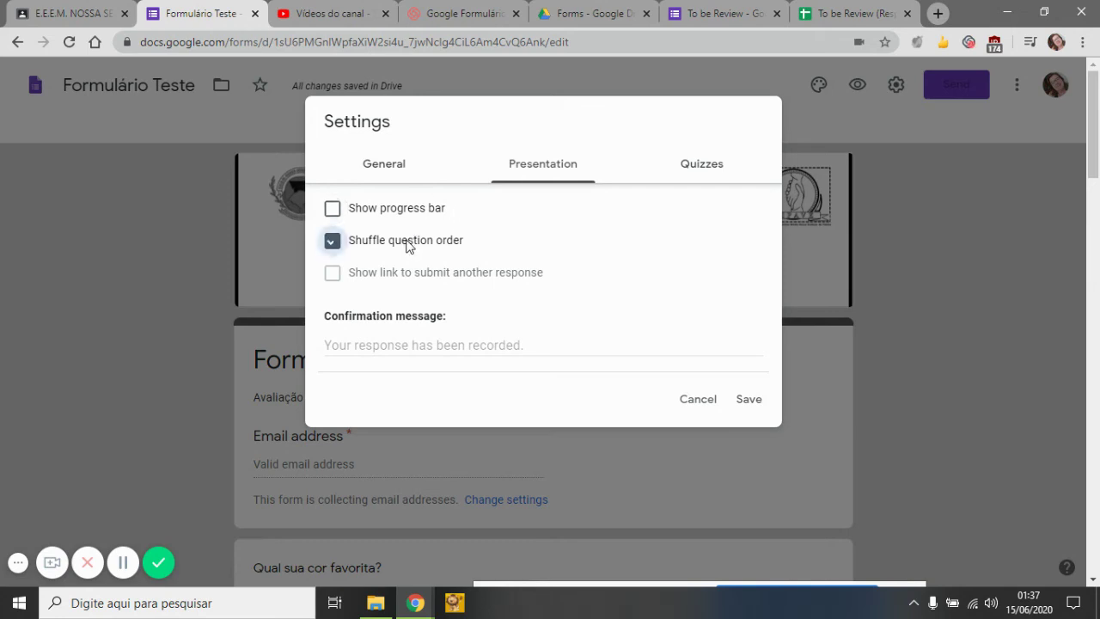
pyautogui.click(383, 244)
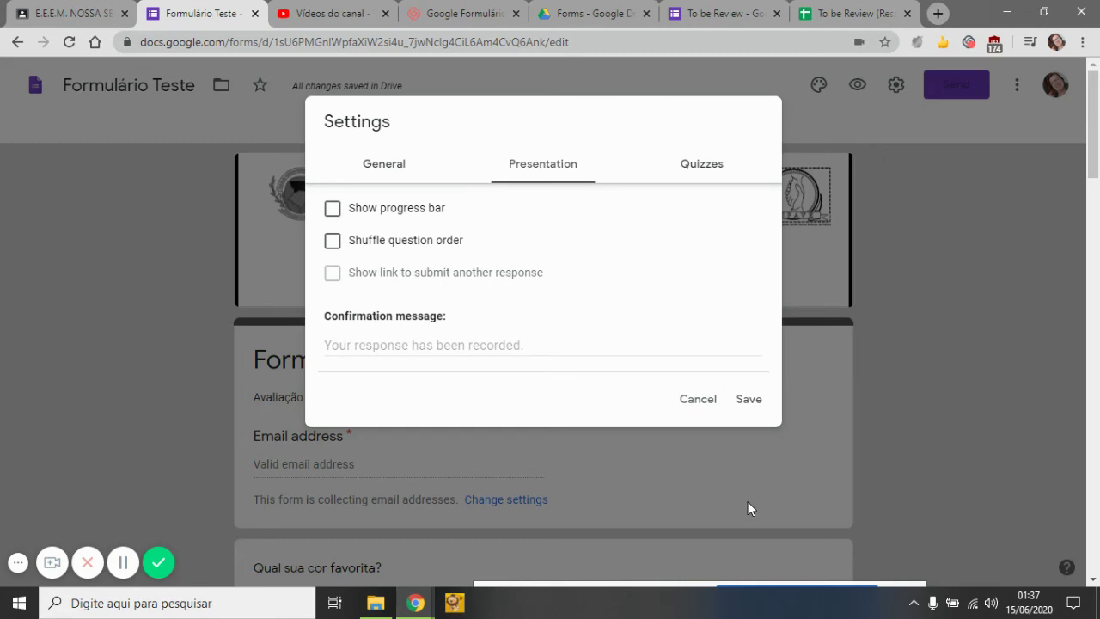
pyautogui.click(365, 244)
pyautogui.click(377, 246)
pyautogui.scroll(-1, 550, 282)
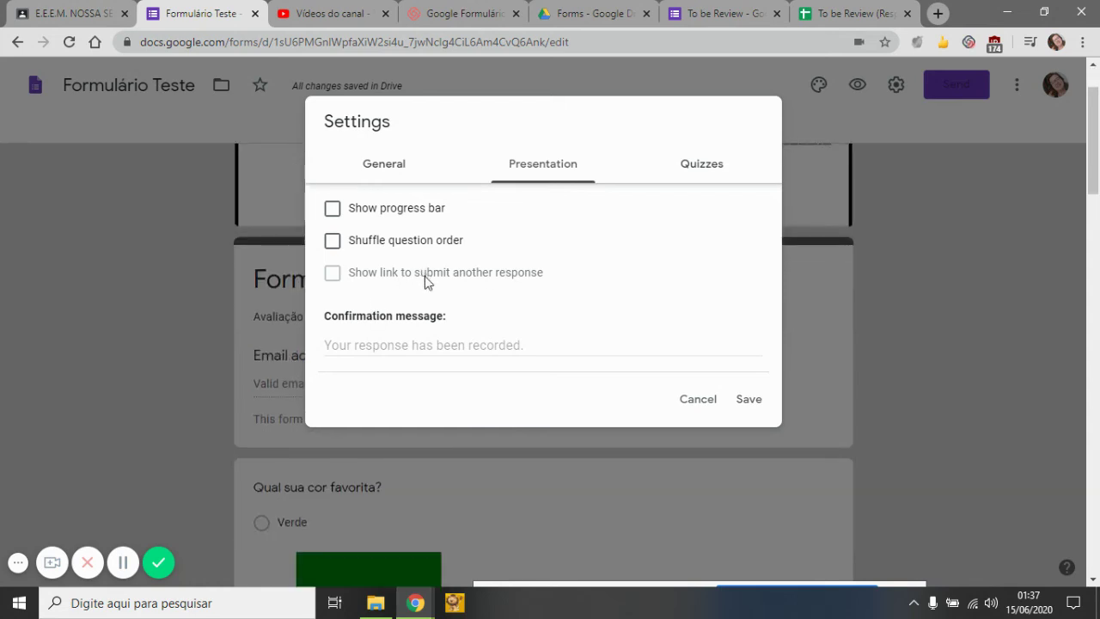
pyautogui.click(505, 255)
pyautogui.click(373, 239)
pyautogui.scroll(-1, 424, 334)
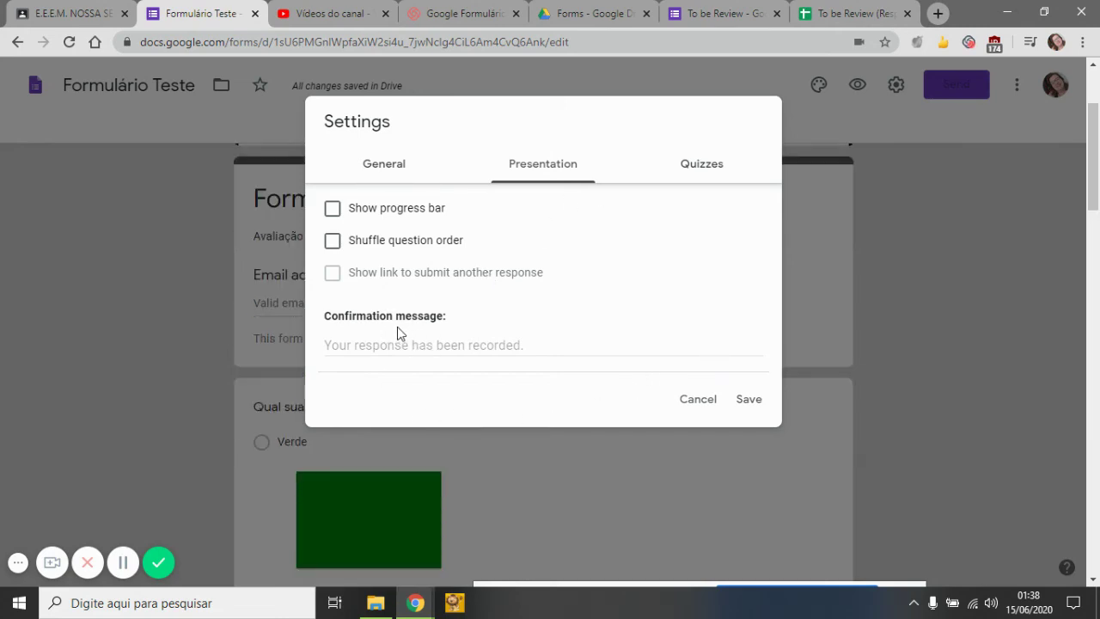
# - Set the form's confirmation message to "Seu formulário foi enviado com sucesso."
pyautogui.scroll(1, 410, 336)
pyautogui.click(428, 346)
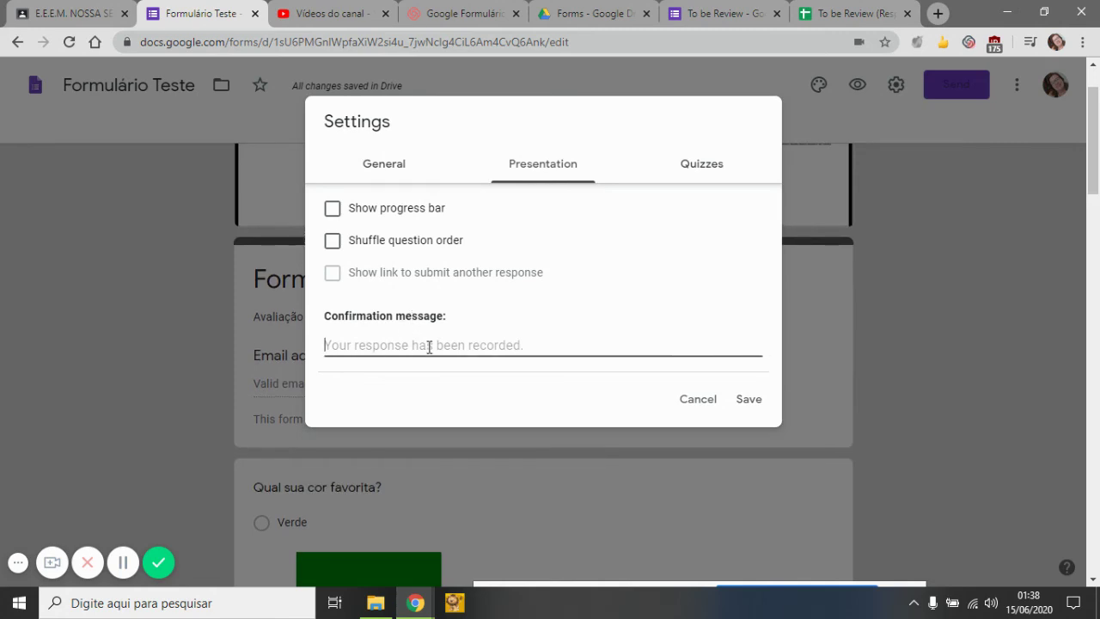
pyautogui.write('Seu form')
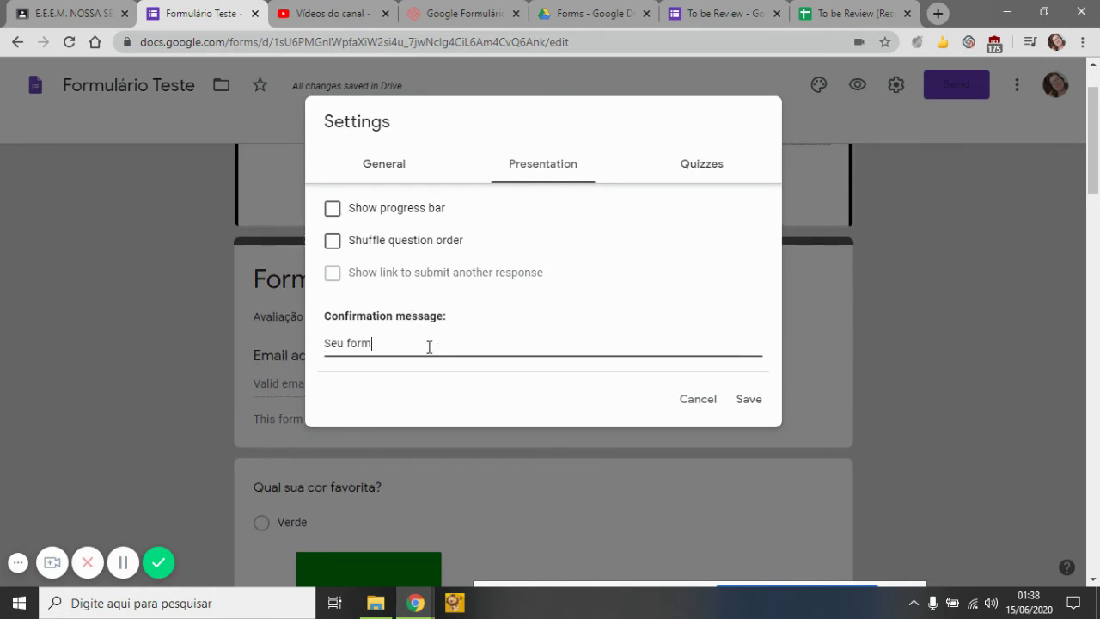
pyautogui.write('ulário foi enviado com sucesso')
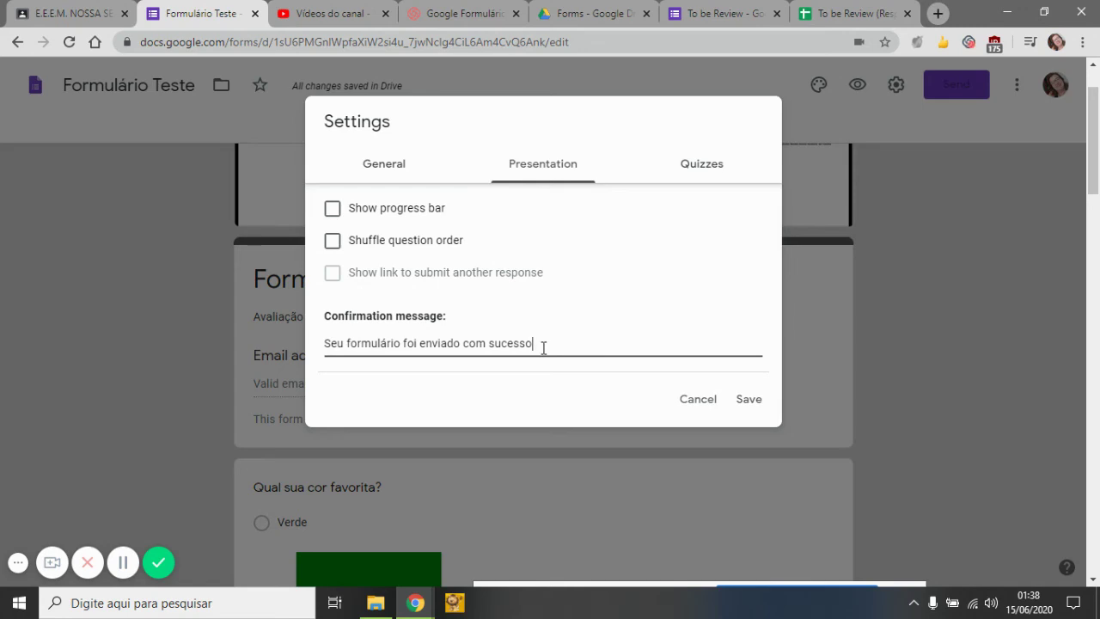
pyautogui.moveTo(543, 347); pyautogui.dragTo(313, 350)
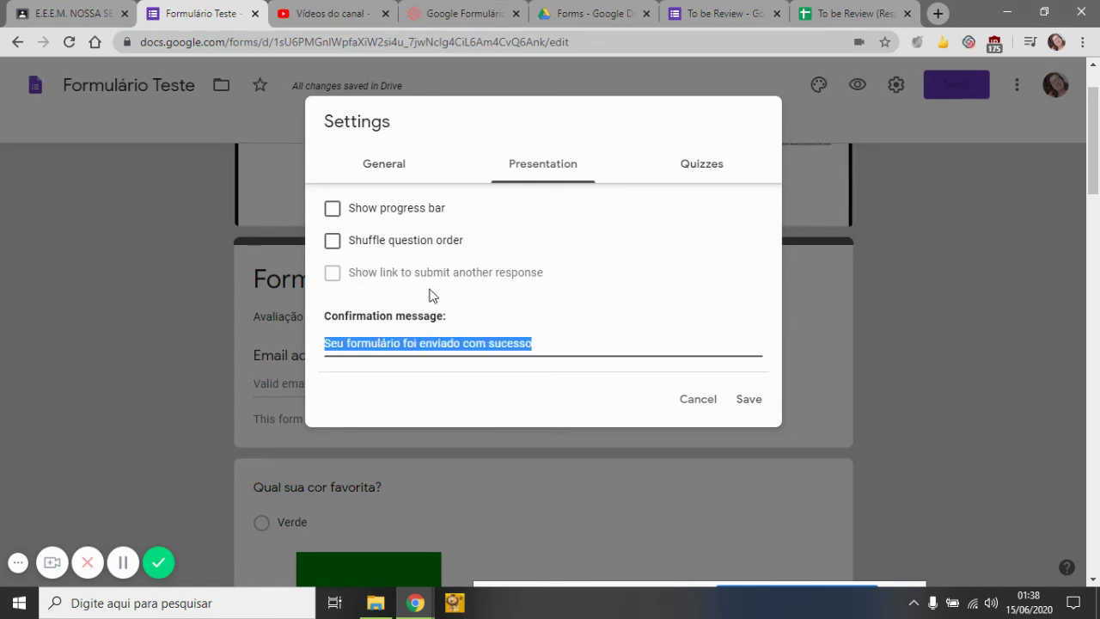
pyautogui.click(552, 346)
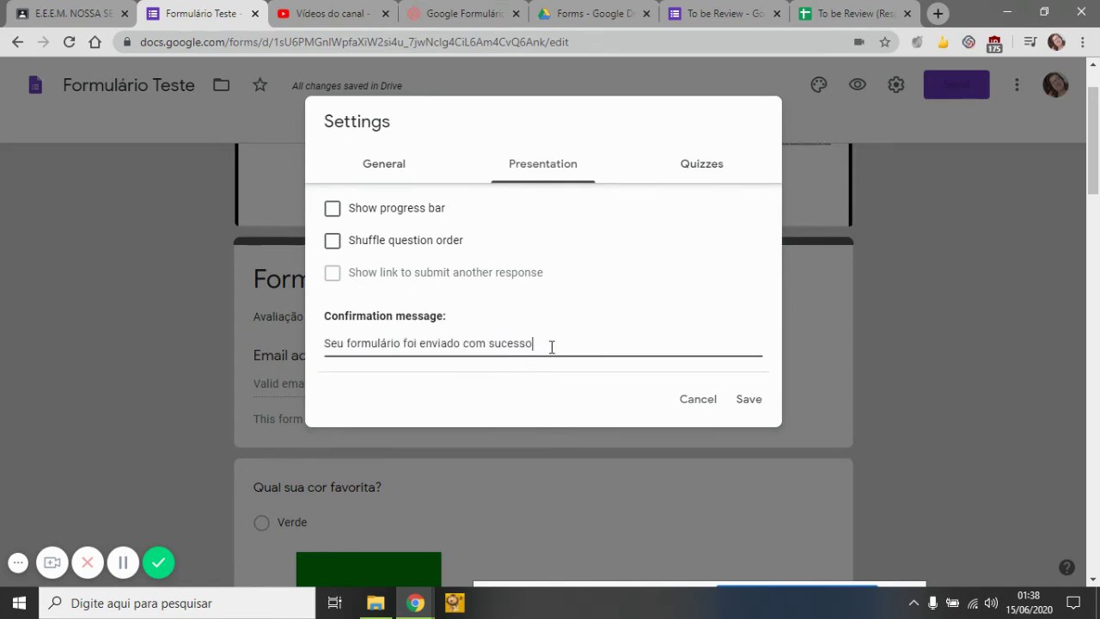
pyautogui.write('.')
# - Make the form a quiz and stop respondents from seeing missed questions, correct answers and point values
pyautogui.click(701, 176)
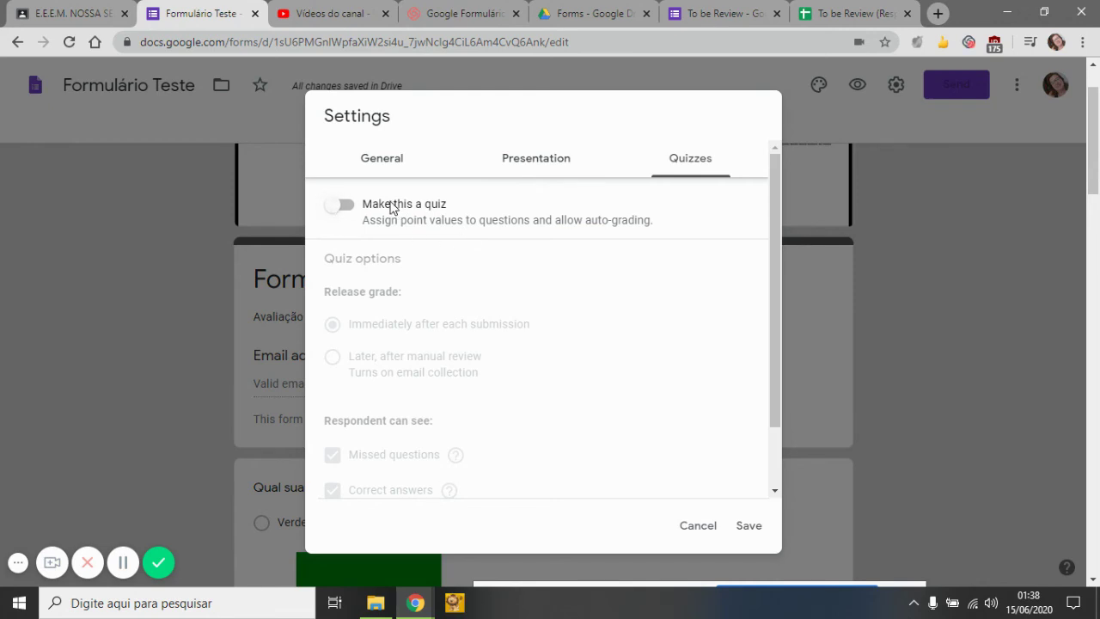
pyautogui.click(349, 210)
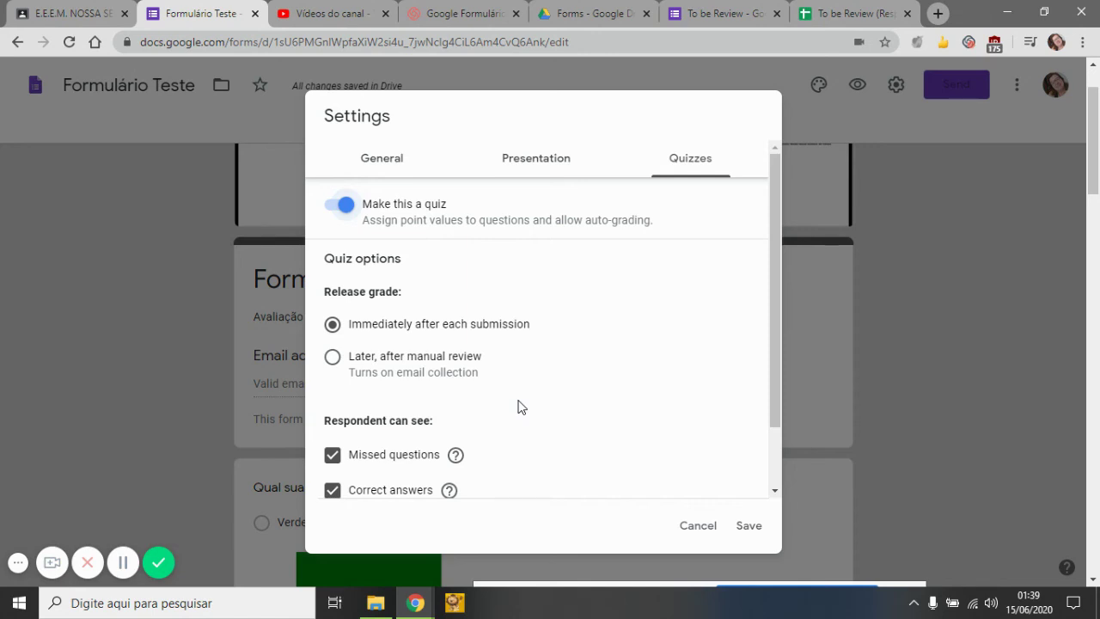
pyautogui.scroll(-1, 462, 388)
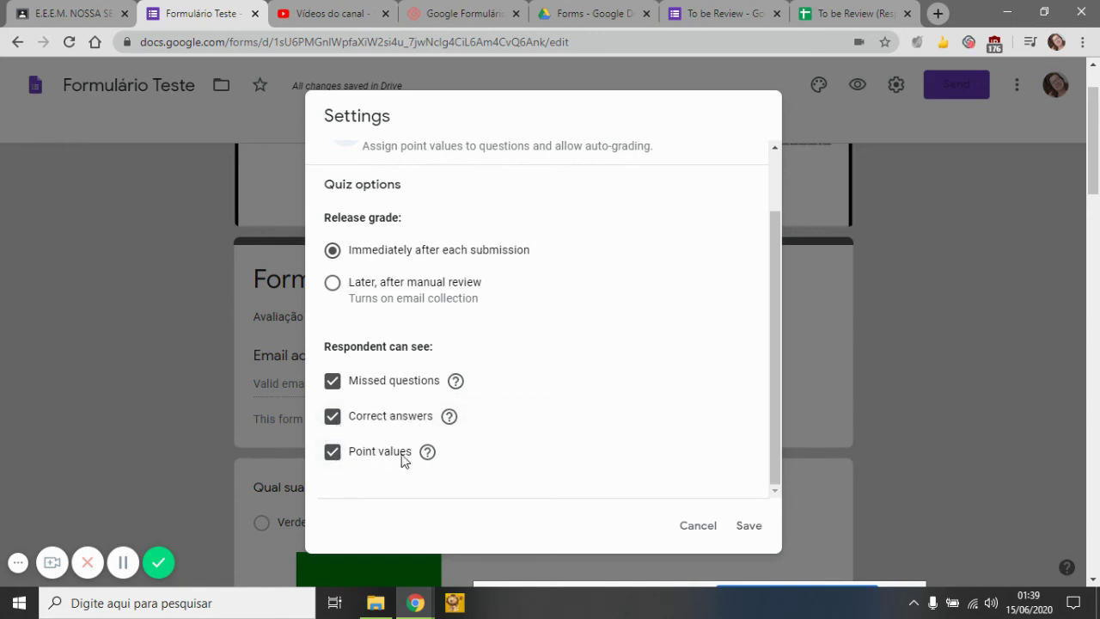
pyautogui.moveTo(436, 454)
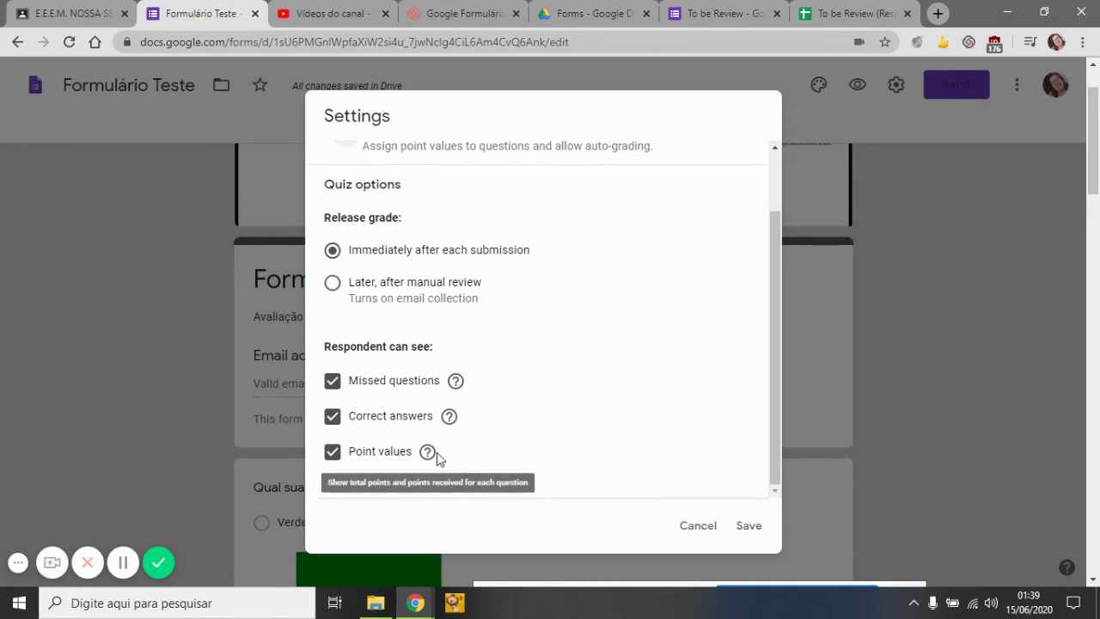
pyautogui.click(378, 388)
pyautogui.click(364, 421)
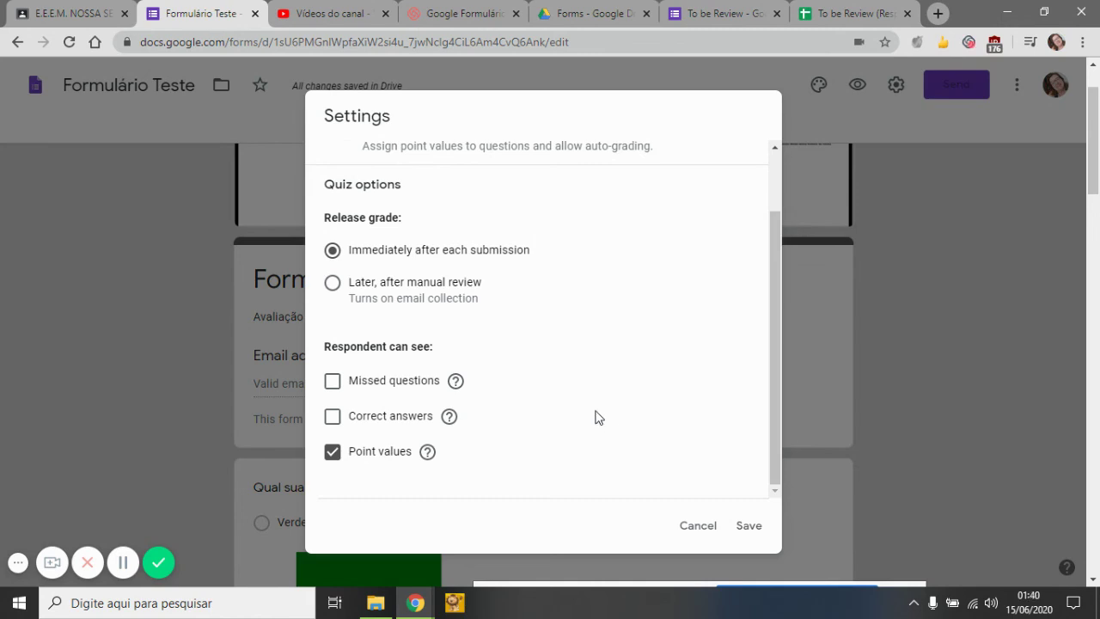
pyautogui.click(335, 455)
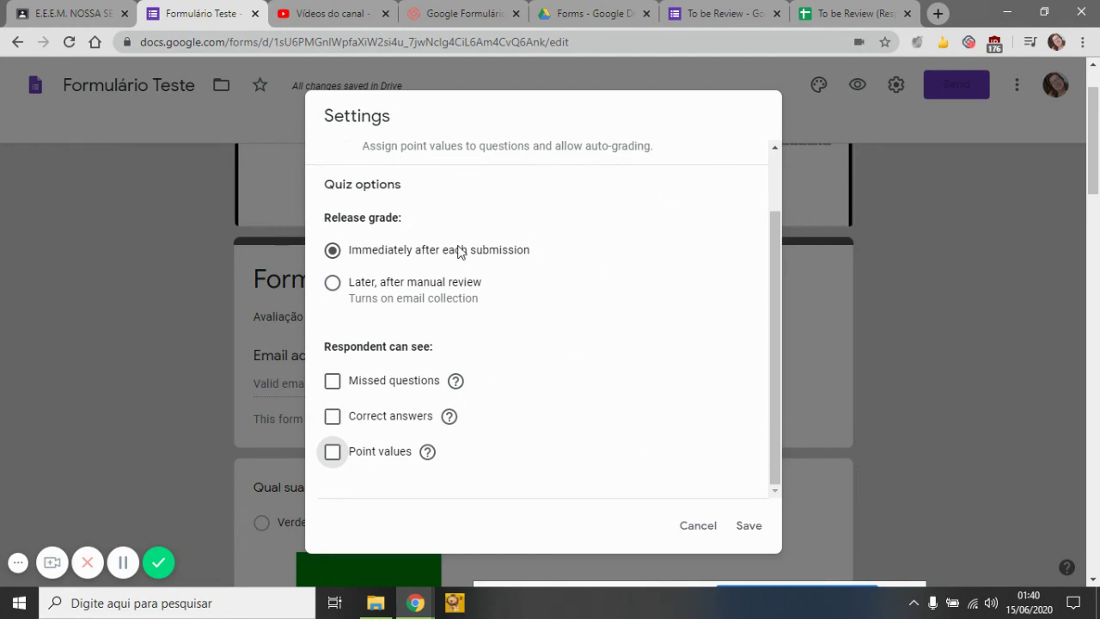
# - Go back over the presentation and general settings and save the form settings
pyautogui.scroll(2, 460, 250)
pyautogui.click(540, 159)
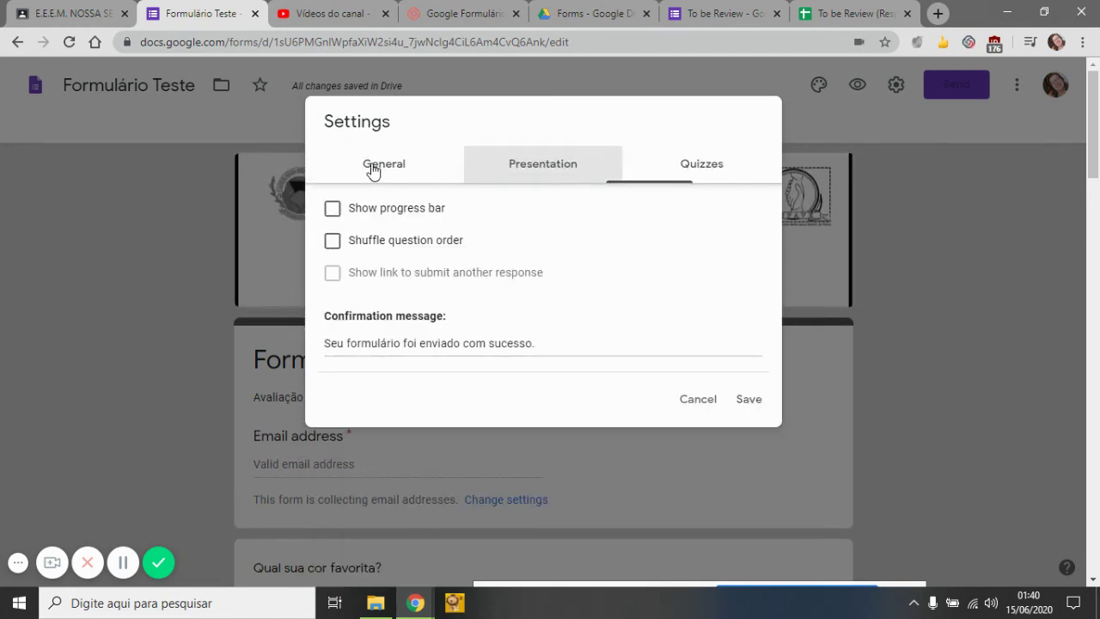
pyautogui.click(372, 167)
pyautogui.click(518, 164)
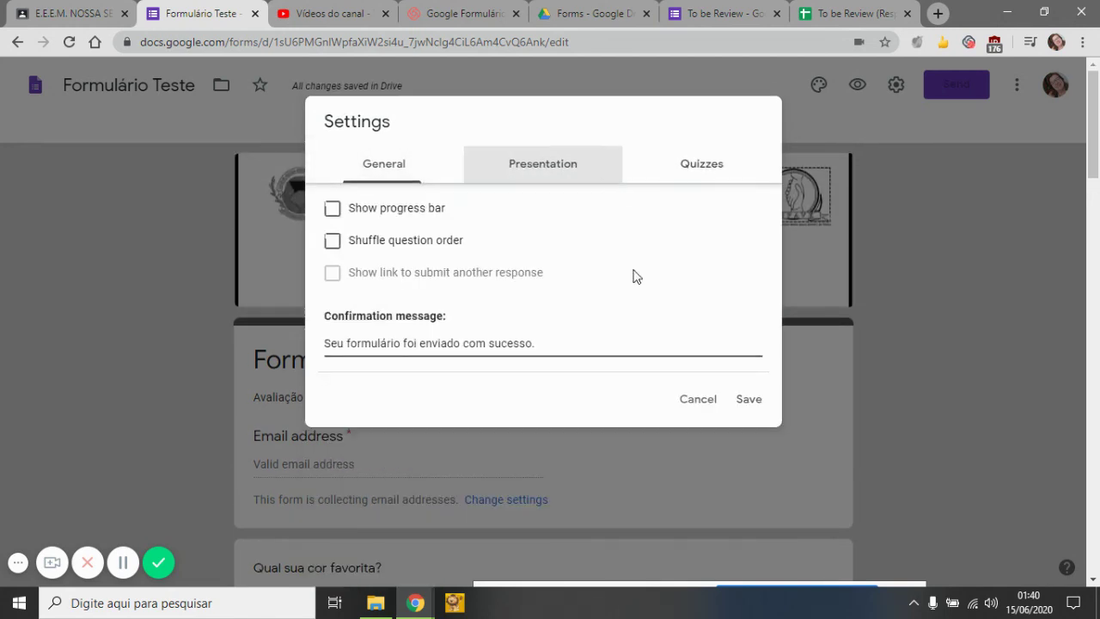
pyautogui.click(748, 400)
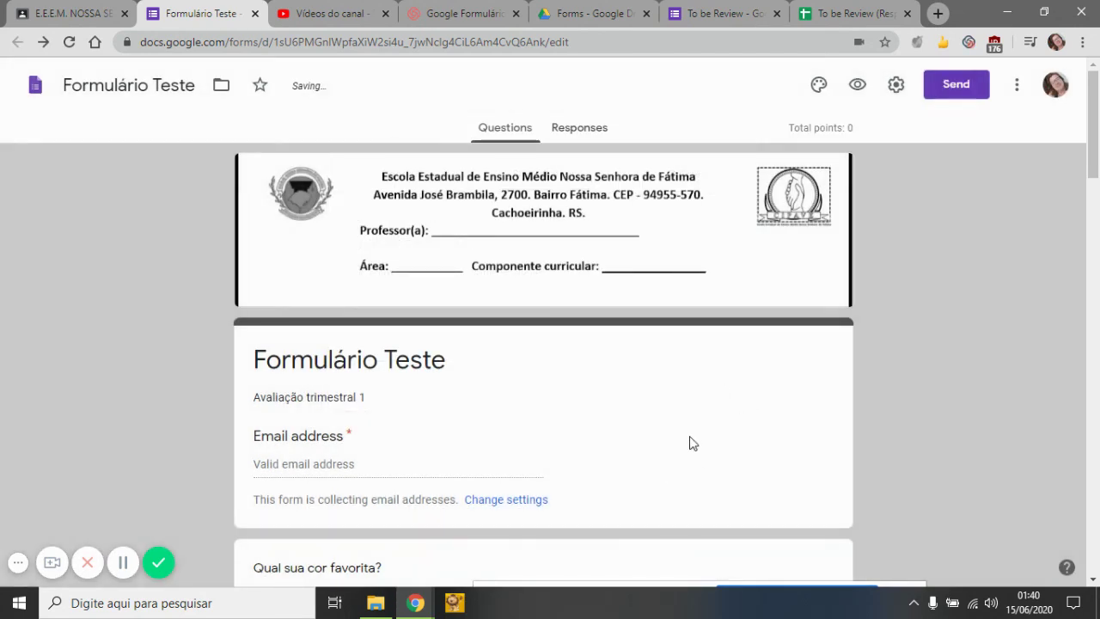
# - Look over the first questions, recheck the saved quiz options in the form settings and save them again
pyautogui.scroll(-4, 520, 436)
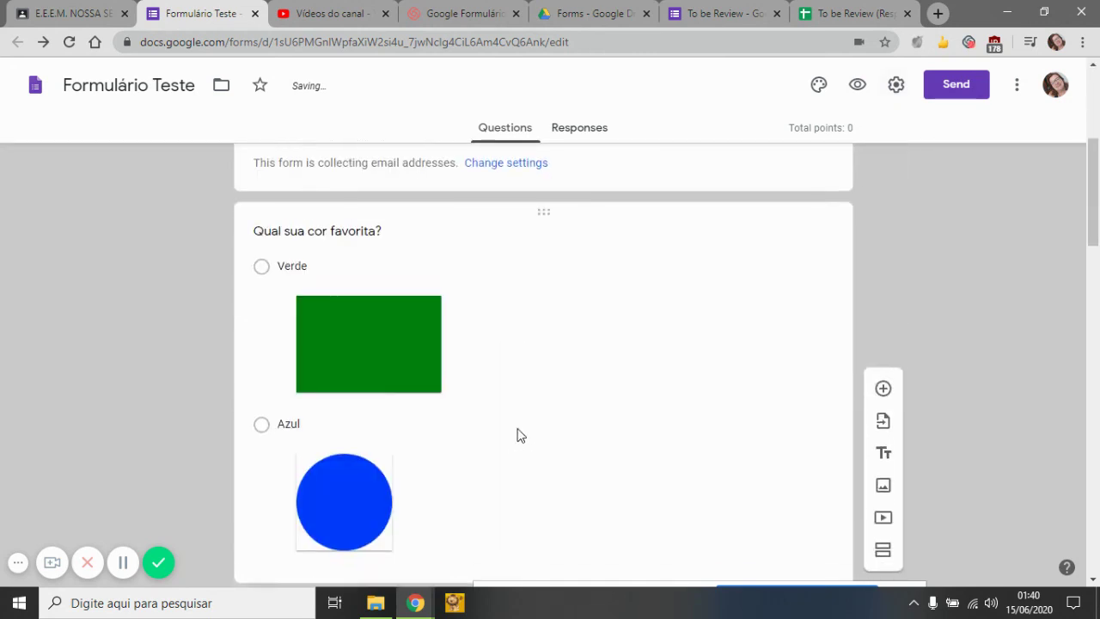
pyautogui.scroll(-1, 518, 405)
pyautogui.scroll(2, 520, 404)
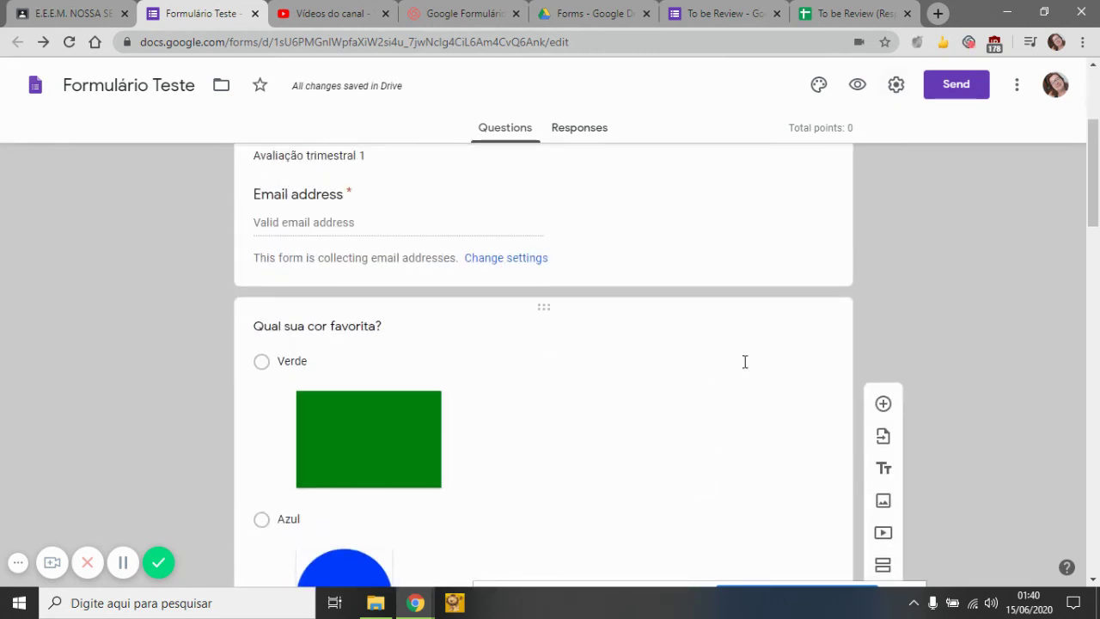
pyautogui.click(895, 94)
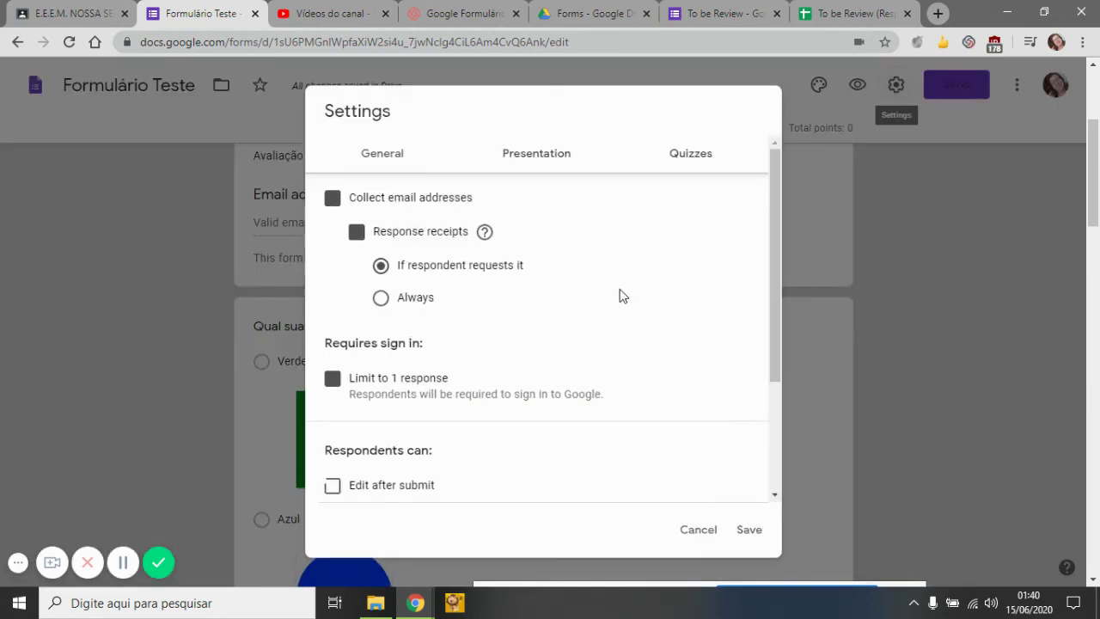
pyautogui.click(698, 155)
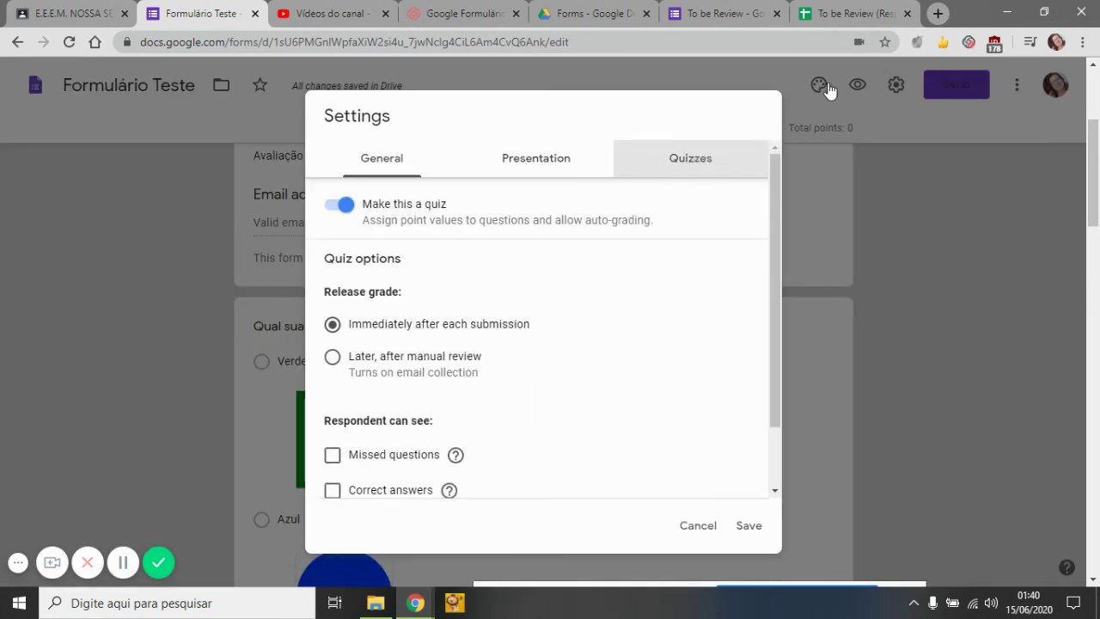
pyautogui.click(747, 525)
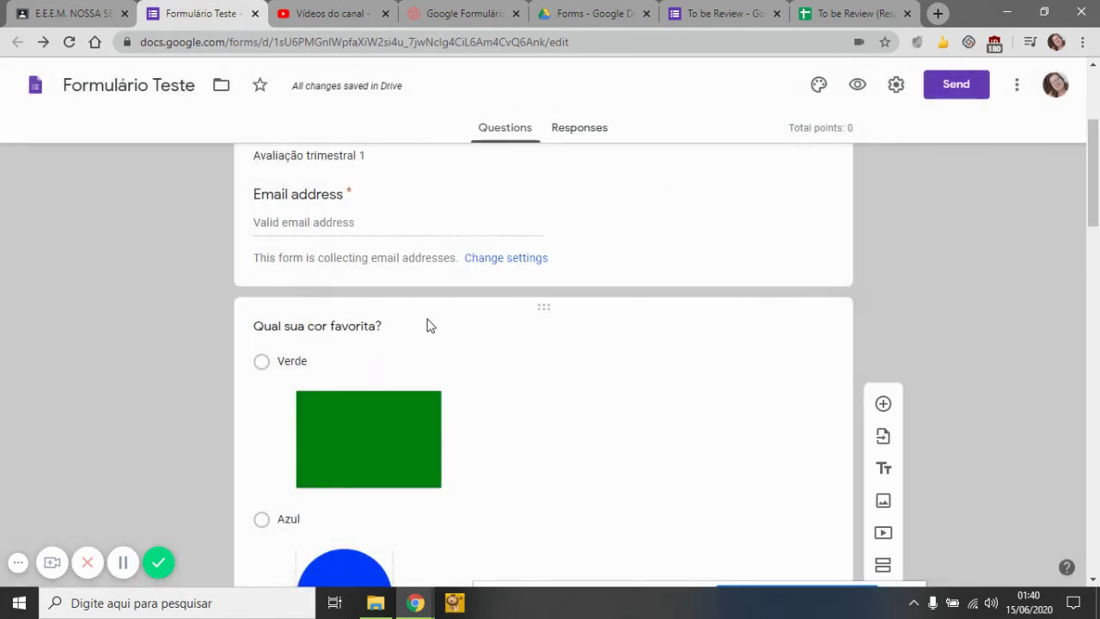
# - In the answer key of the dropdown question "Perdeu o início deste Help?", mark only Option 3 as correct
pyautogui.scroll(-7, 496, 393)
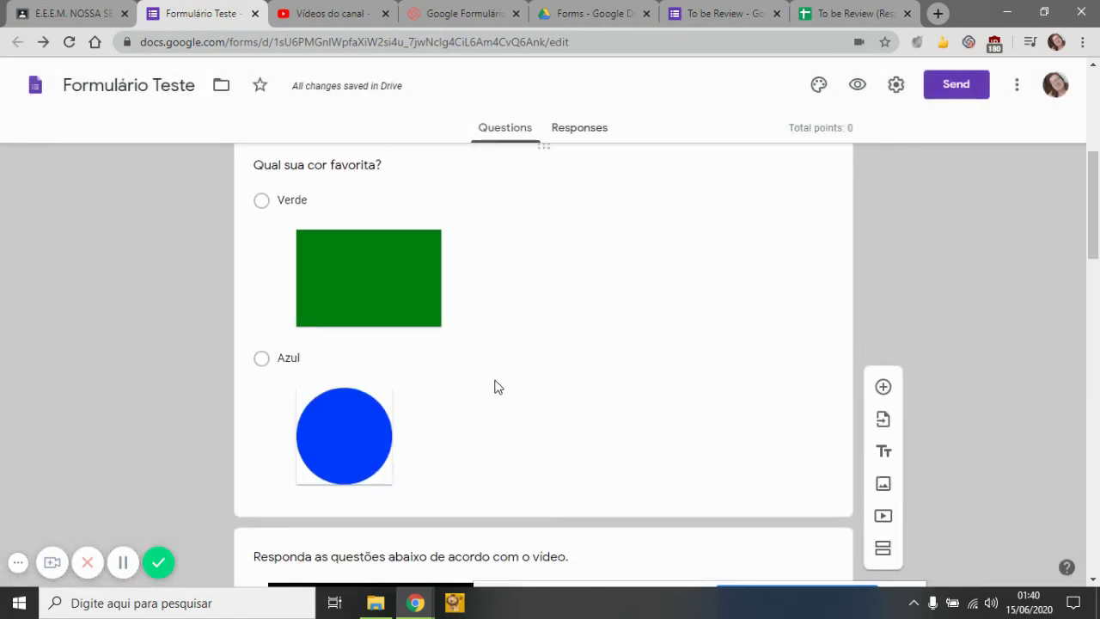
pyautogui.scroll(-3, 494, 386)
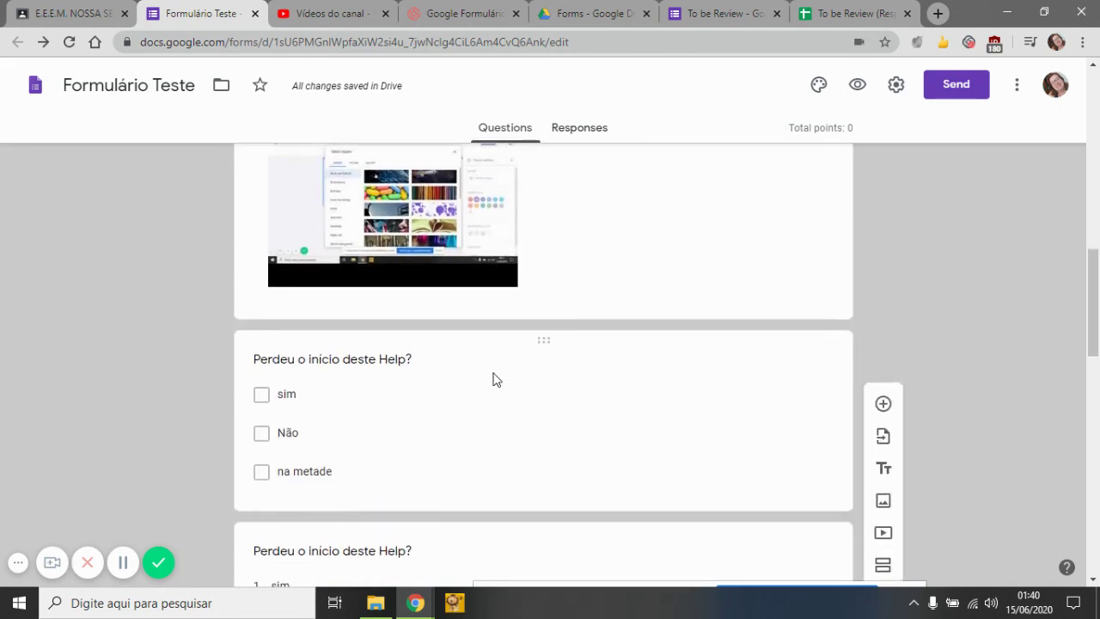
pyautogui.scroll(-4, 491, 371)
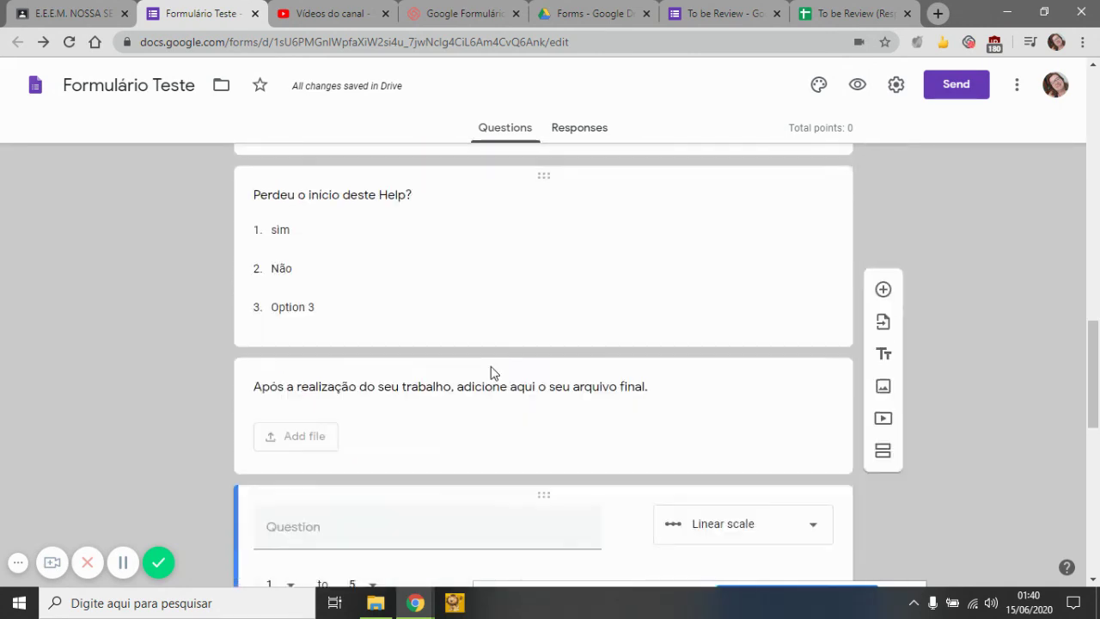
pyautogui.scroll(4, 488, 367)
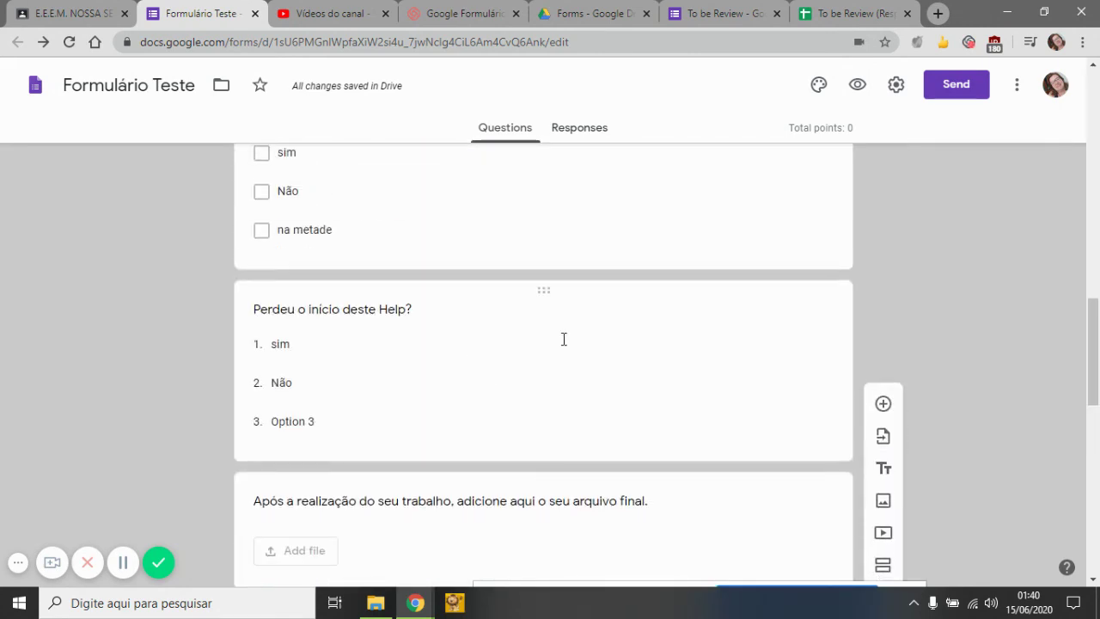
pyautogui.click(566, 338)
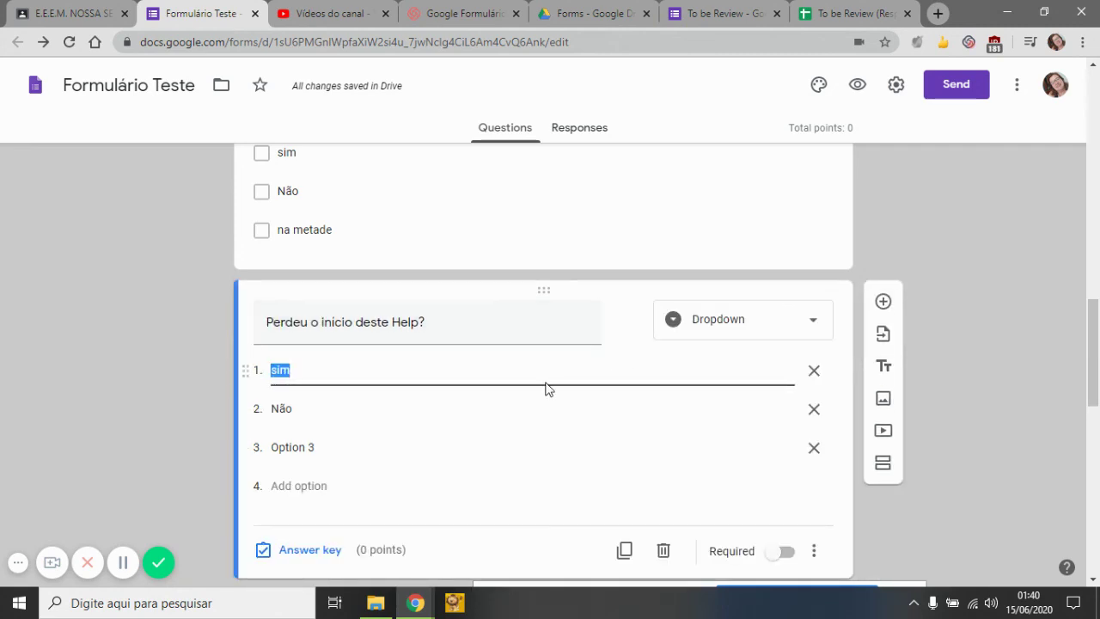
pyautogui.scroll(-1, 515, 366)
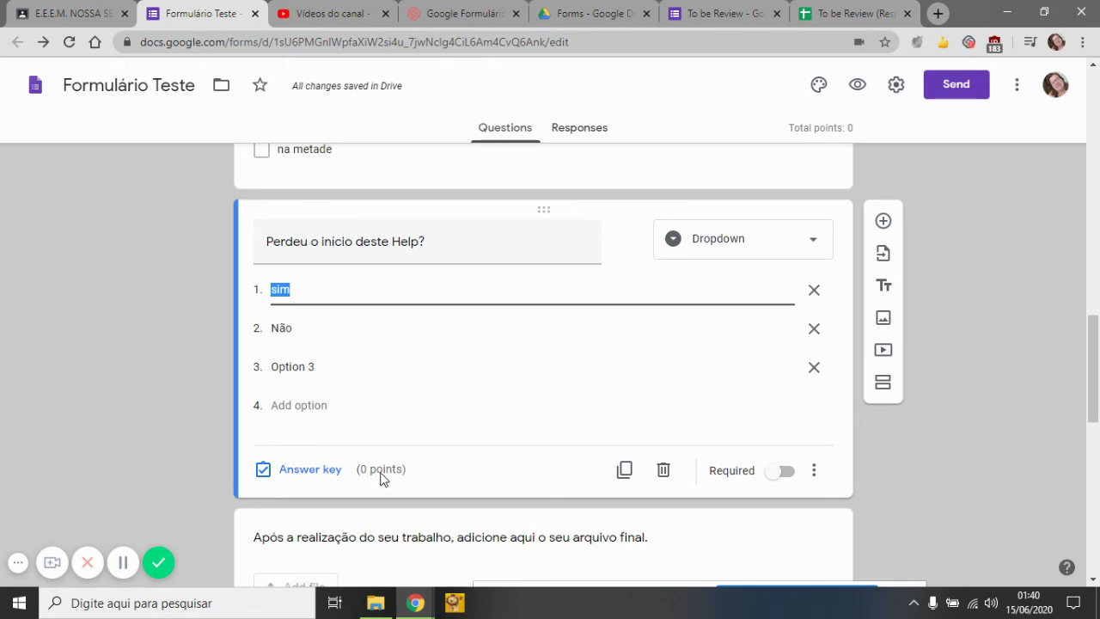
pyautogui.click(311, 470)
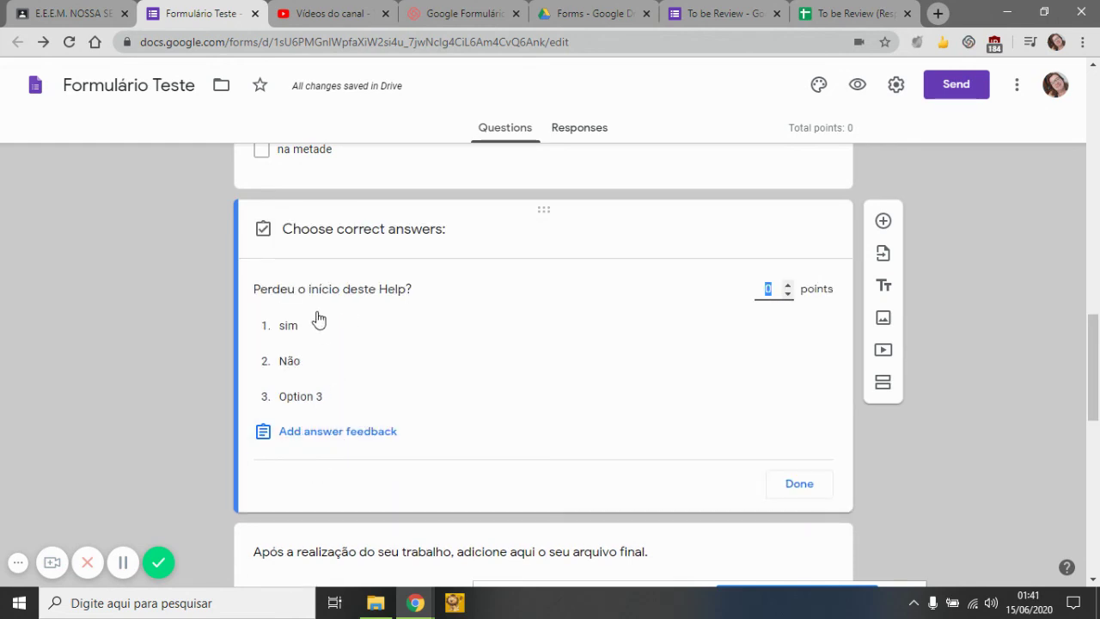
pyautogui.click(314, 340)
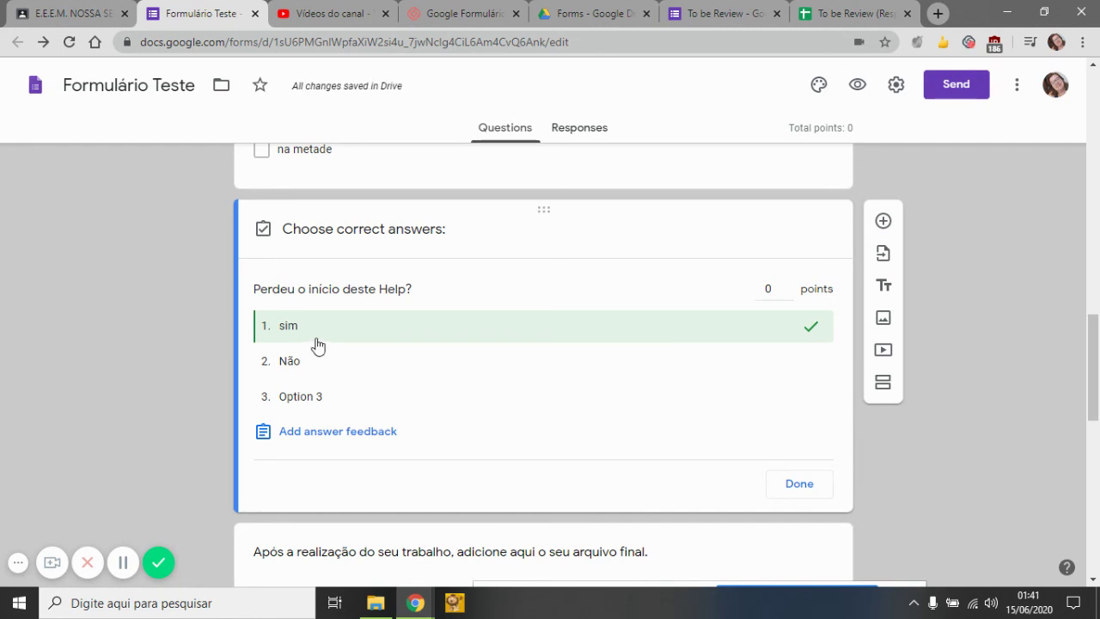
pyautogui.click(354, 400)
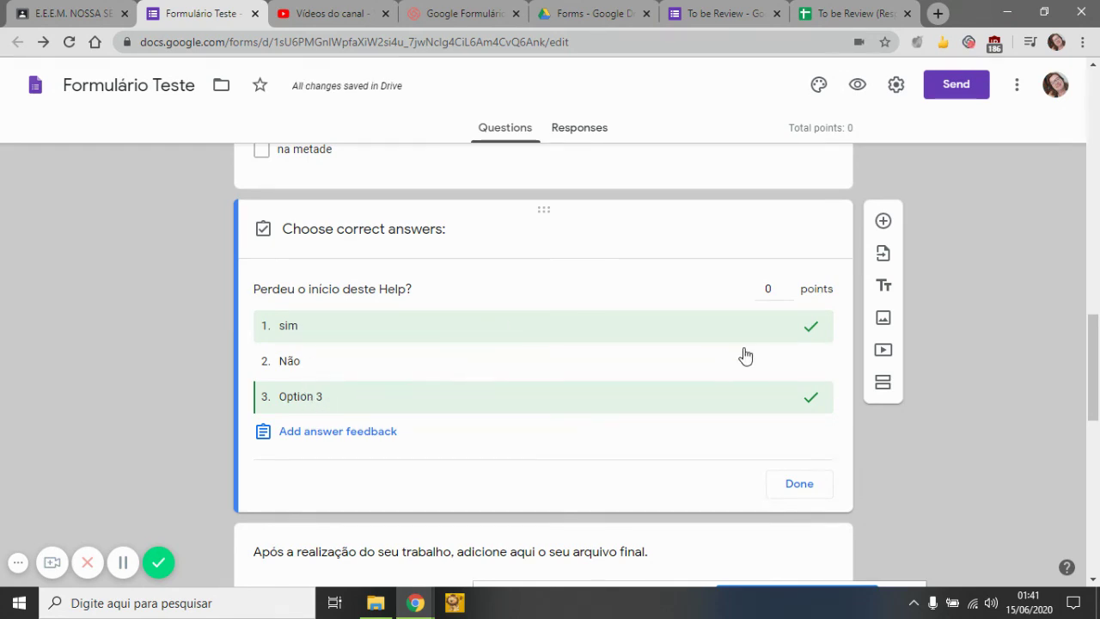
pyautogui.click(810, 332)
pyautogui.click(811, 329)
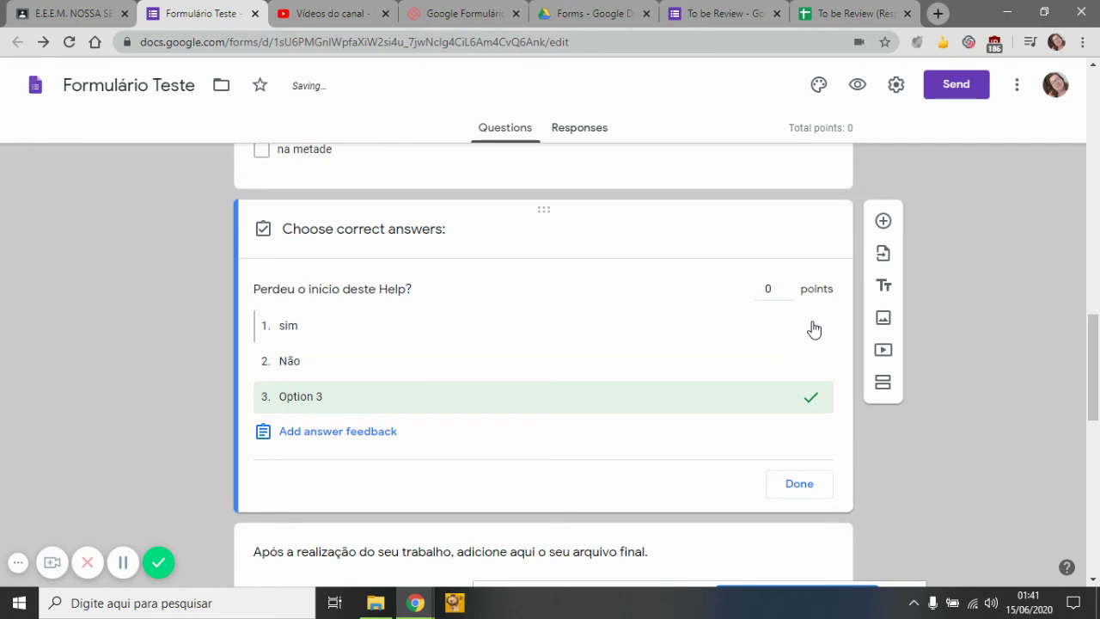
# - Set the value of the dropdown question "Perdeu o início deste Help?" to 10 points
pyautogui.click(787, 285)
pyautogui.click(788, 286)
pyautogui.click(788, 286)
pyautogui.click(788, 287)
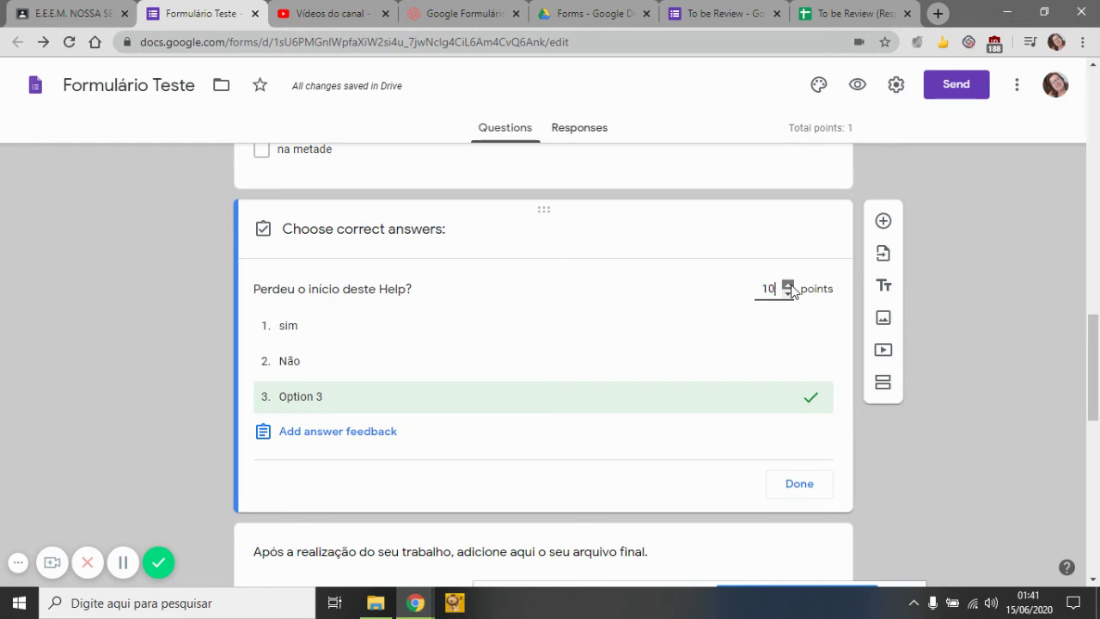
# - Set the value of the dropdown question "Perdeu o início deste Help?" to 1 point and finish its answer key
pyautogui.click(788, 294)
pyautogui.click(787, 294)
pyautogui.click(787, 287)
pyautogui.click(787, 287)
pyautogui.click(787, 287)
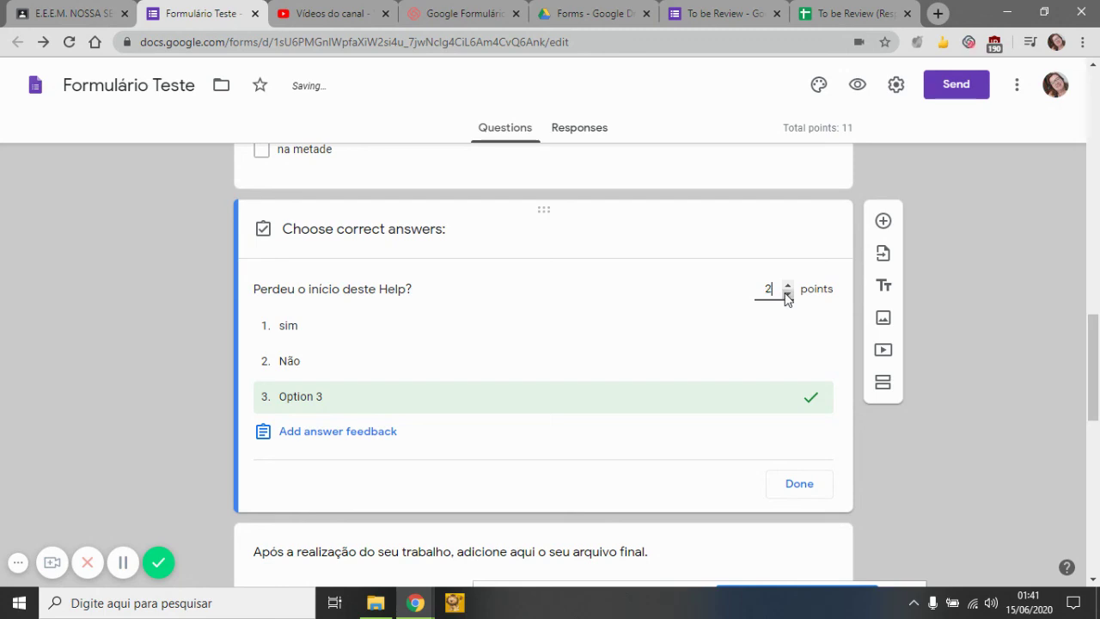
pyautogui.click(787, 295)
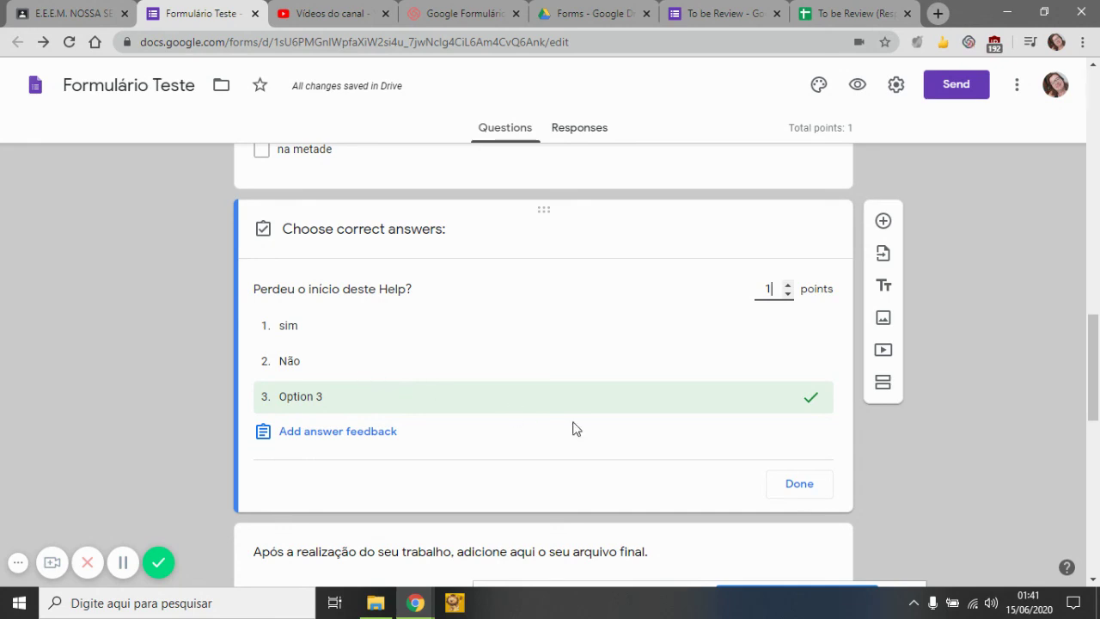
pyautogui.click(811, 495)
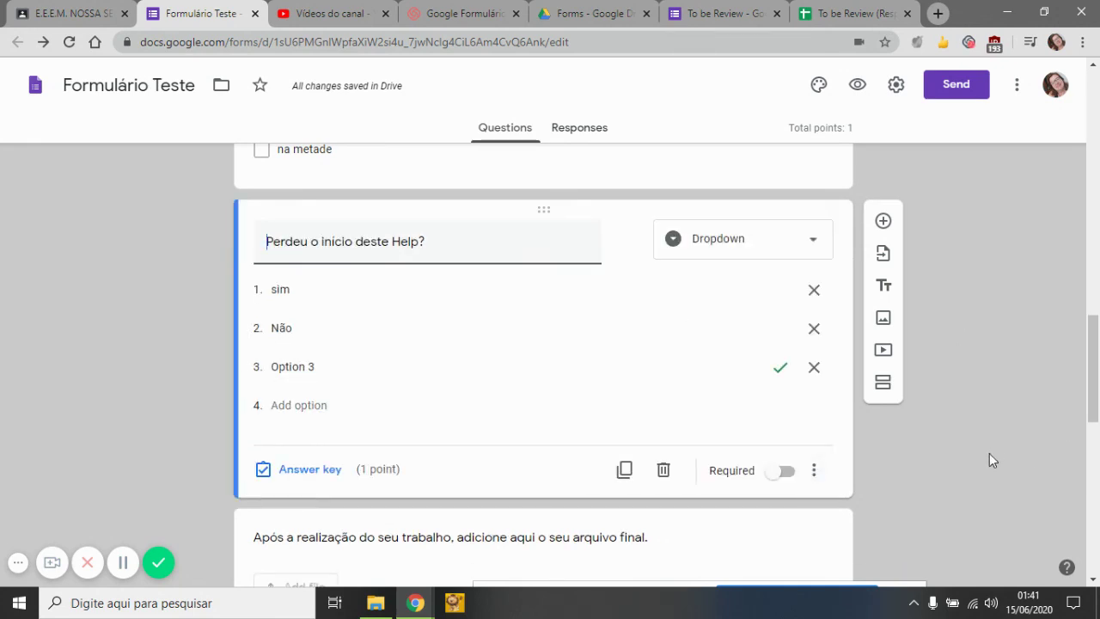
# - Select the file upload question about adding the final work file and check its answer key points
pyautogui.scroll(-3, 1036, 518)
pyautogui.click(555, 363)
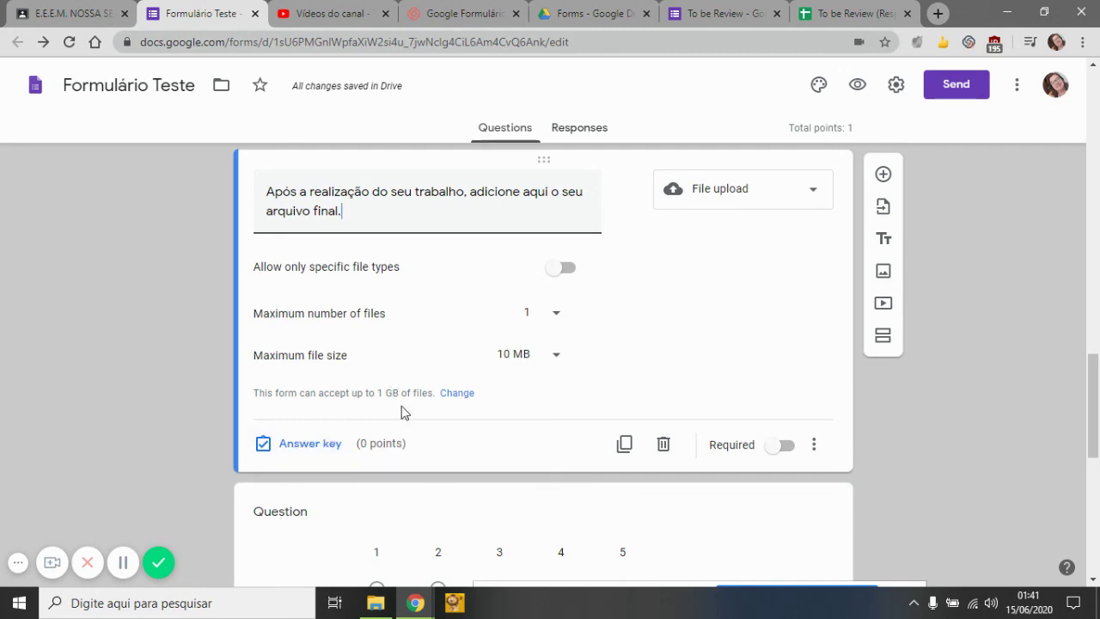
pyautogui.click(383, 447)
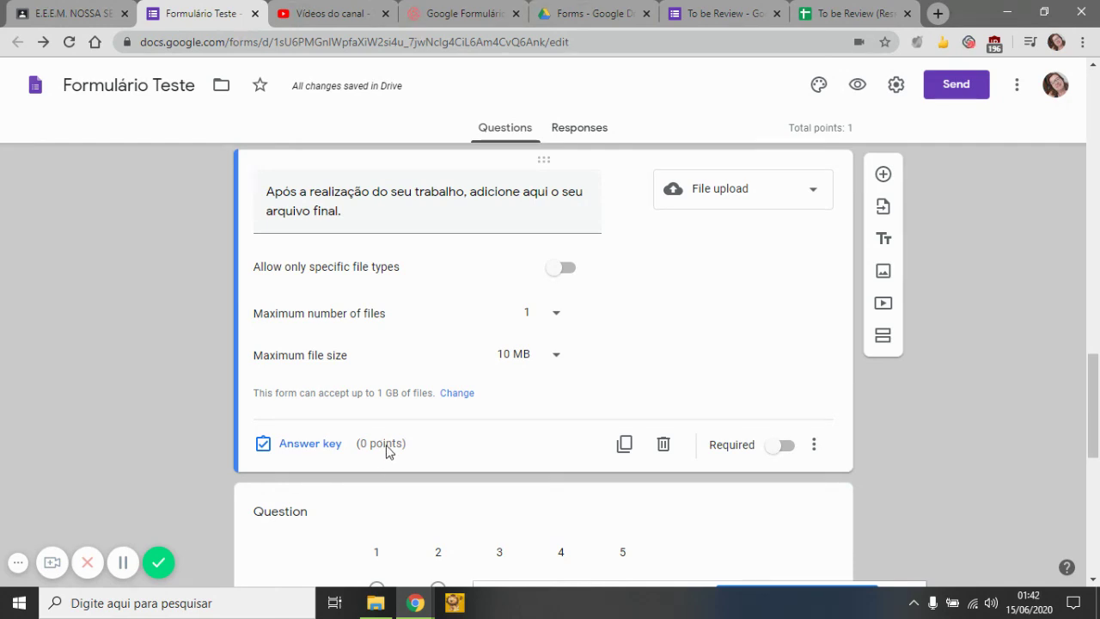
# - Look over the form's questions, from the image choices and video through the scale, grid, date and time questions
pyautogui.scroll(-5, 621, 464)
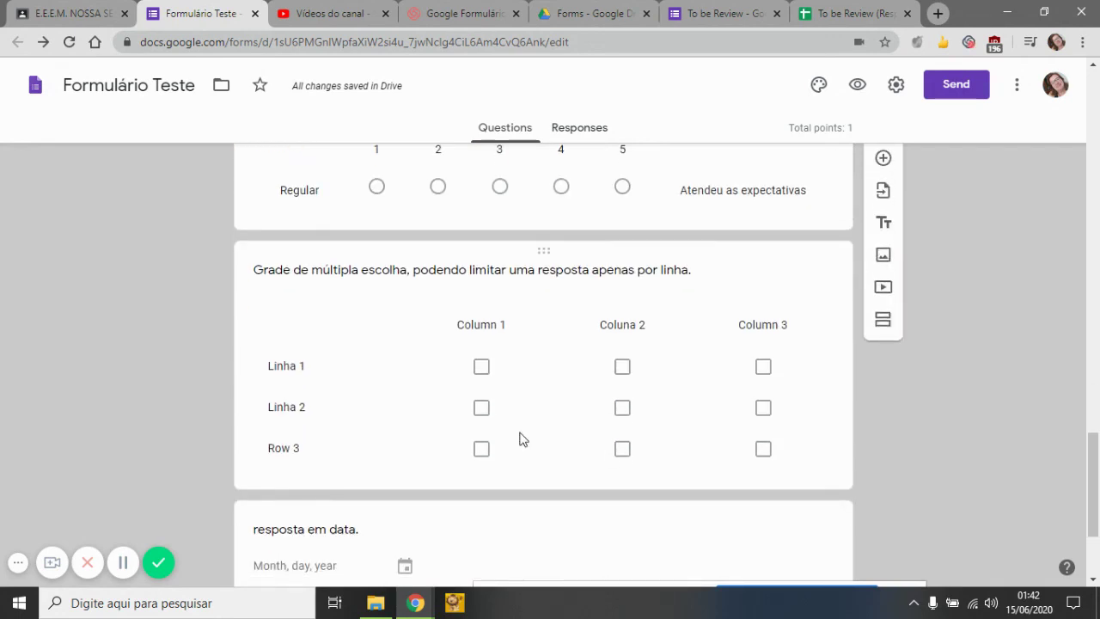
pyautogui.scroll(10, 507, 324)
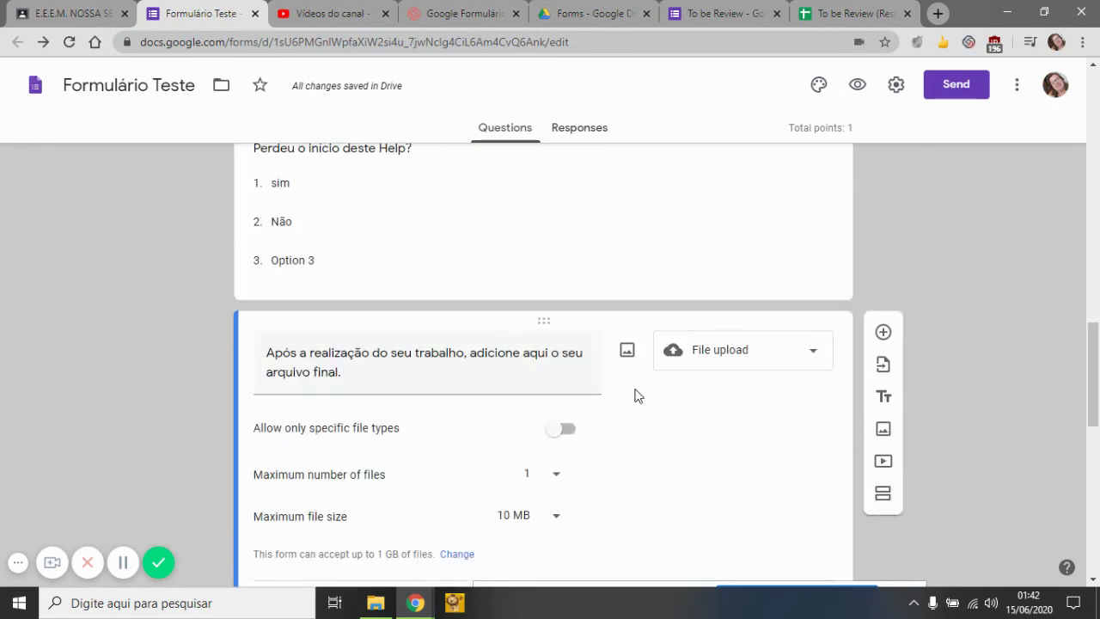
pyautogui.scroll(4, 528, 422)
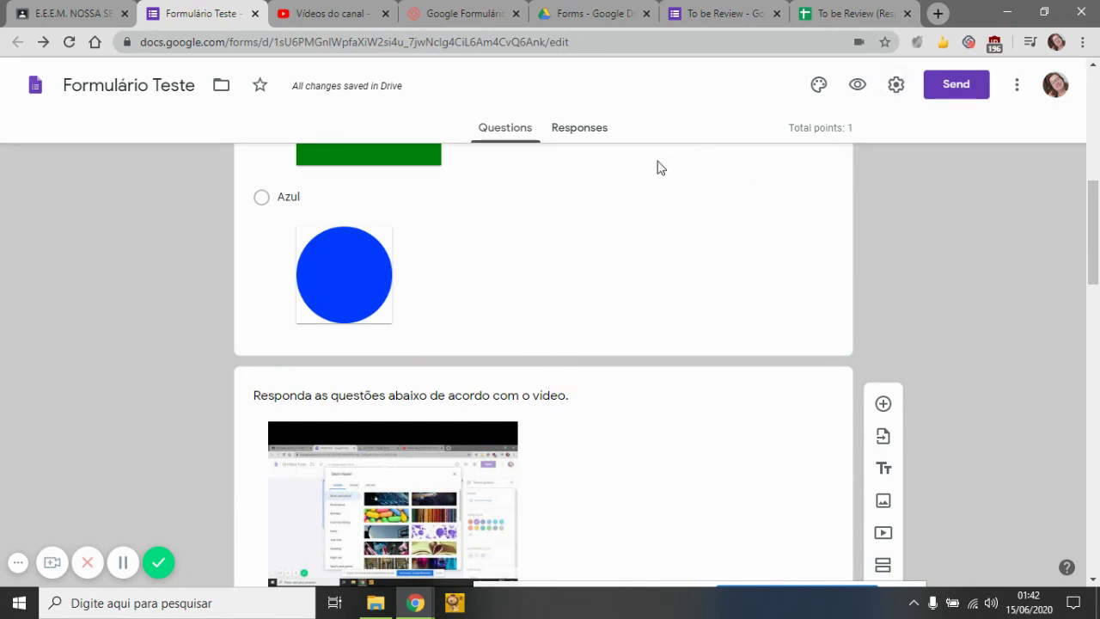
pyautogui.scroll(-3, 382, 395)
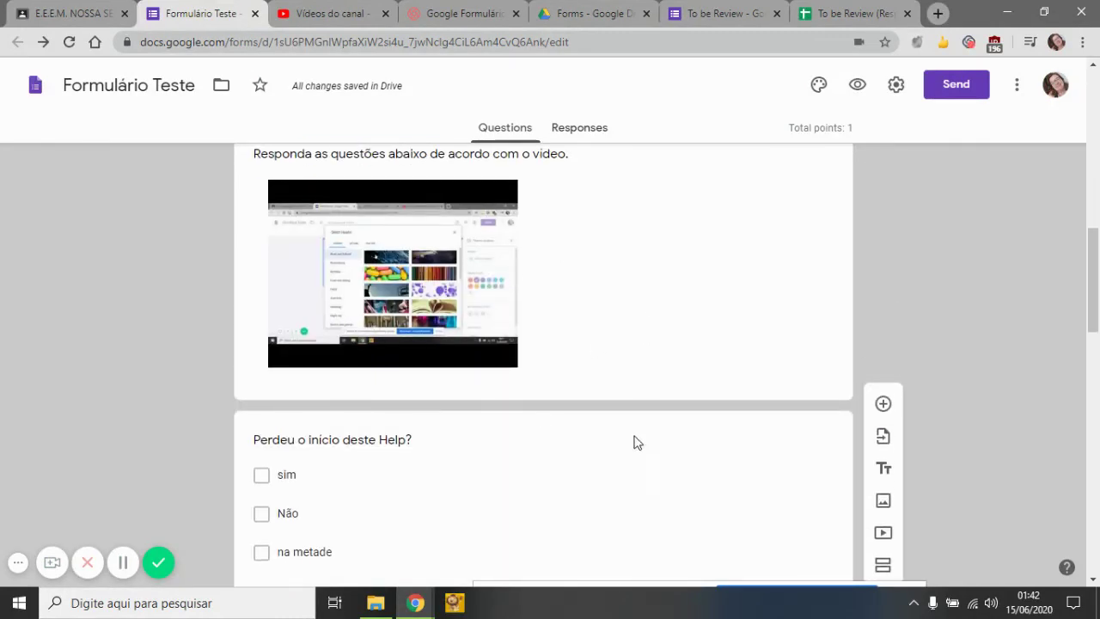
pyautogui.scroll(-4, 641, 452)
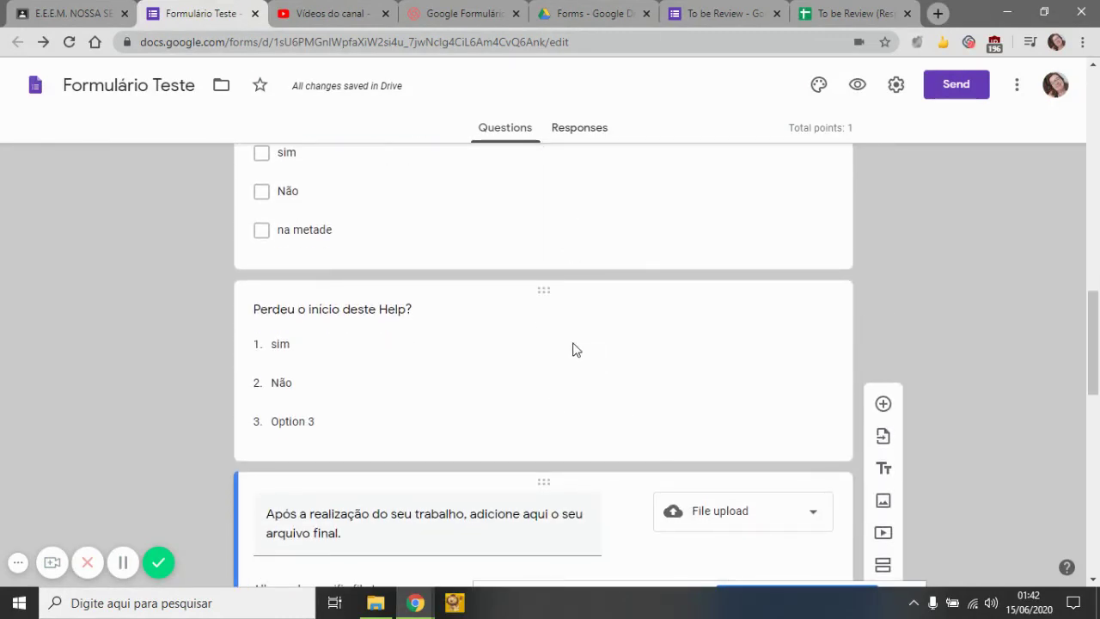
pyautogui.scroll(-7, 378, 381)
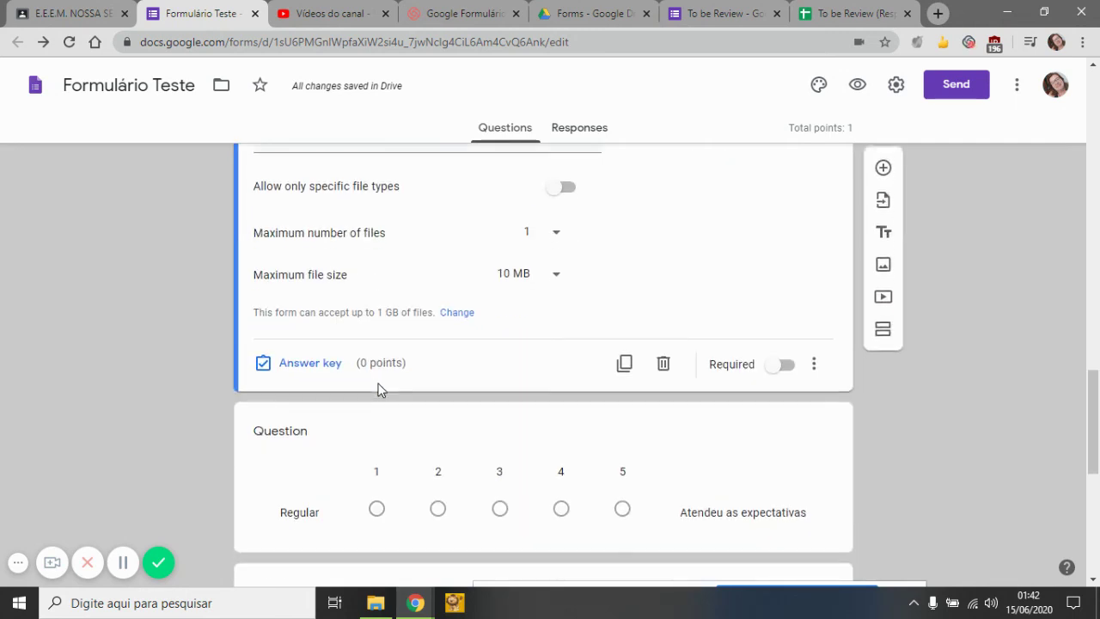
pyautogui.scroll(-4, 448, 326)
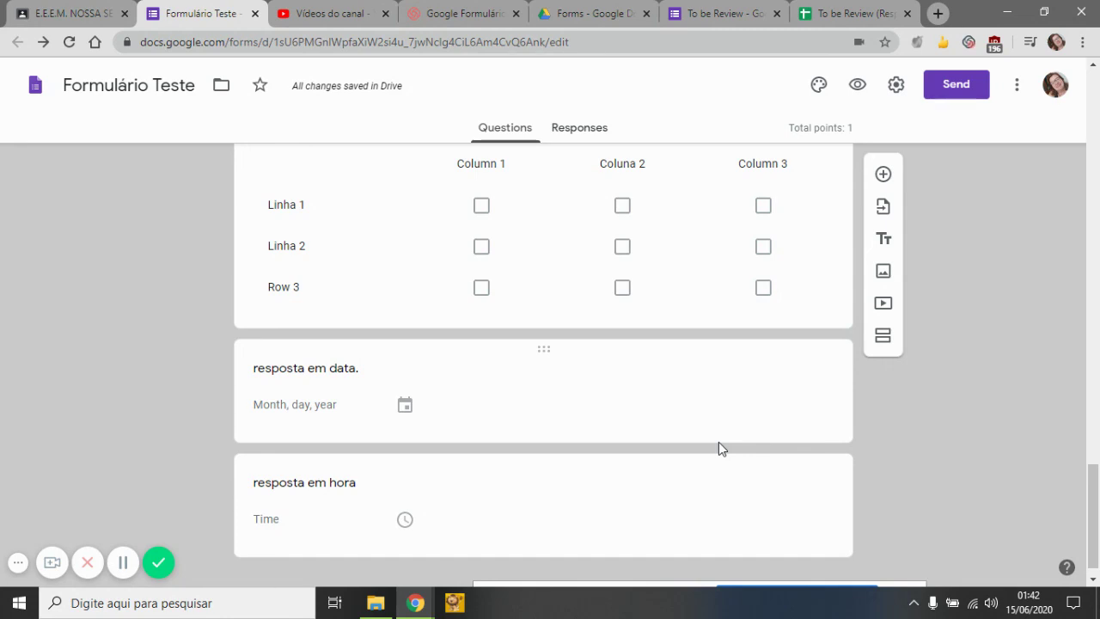
pyautogui.scroll(4, 625, 397)
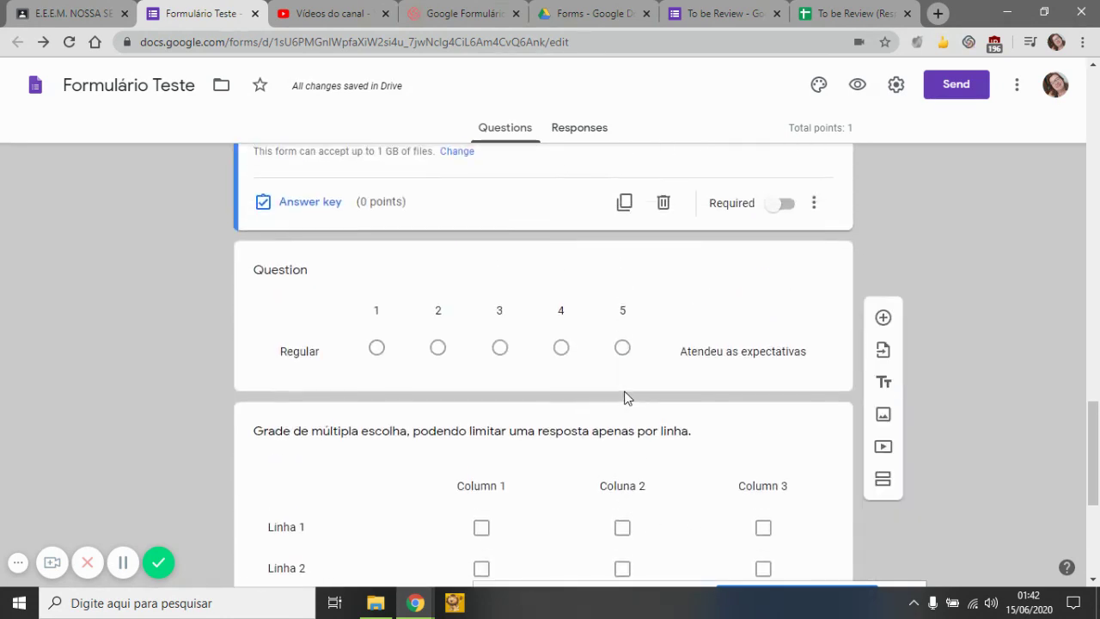
pyautogui.scroll(12, 625, 397)
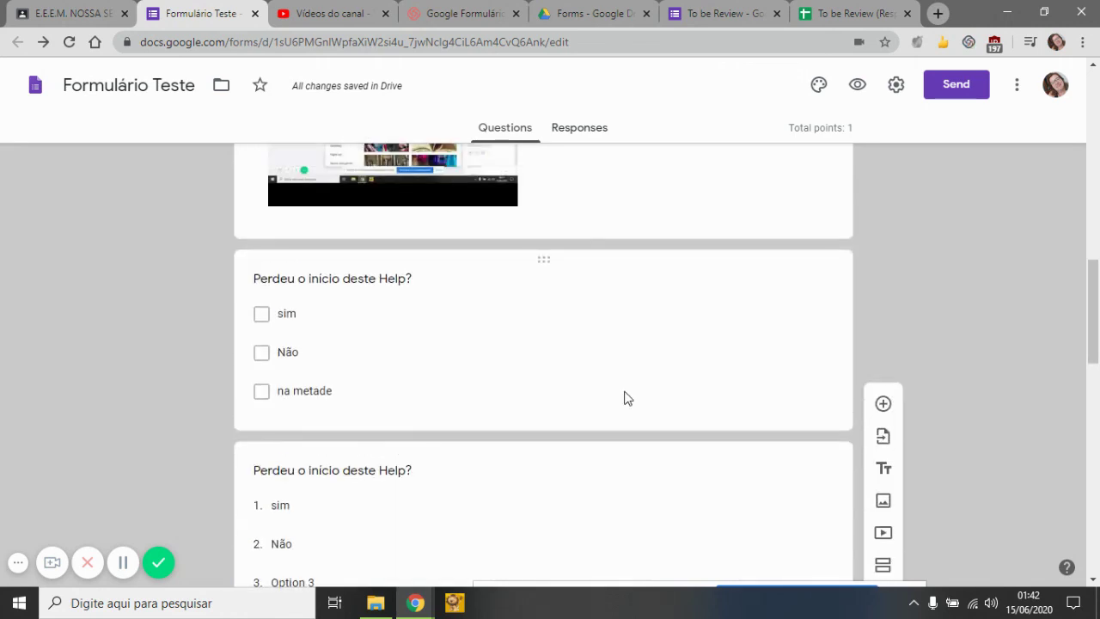
pyautogui.scroll(1, 625, 389)
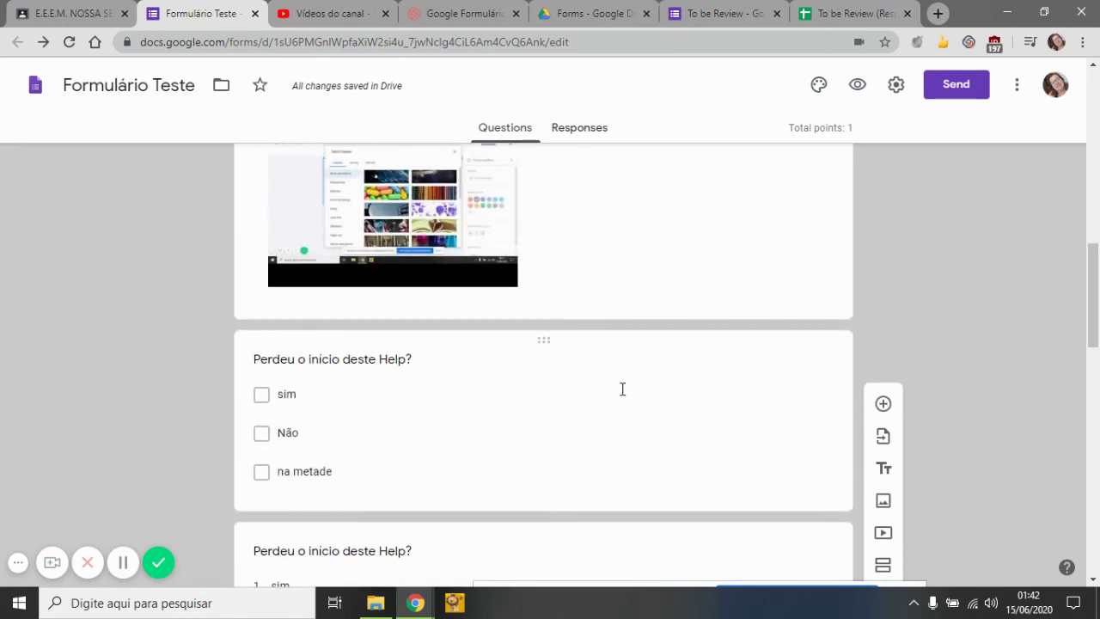